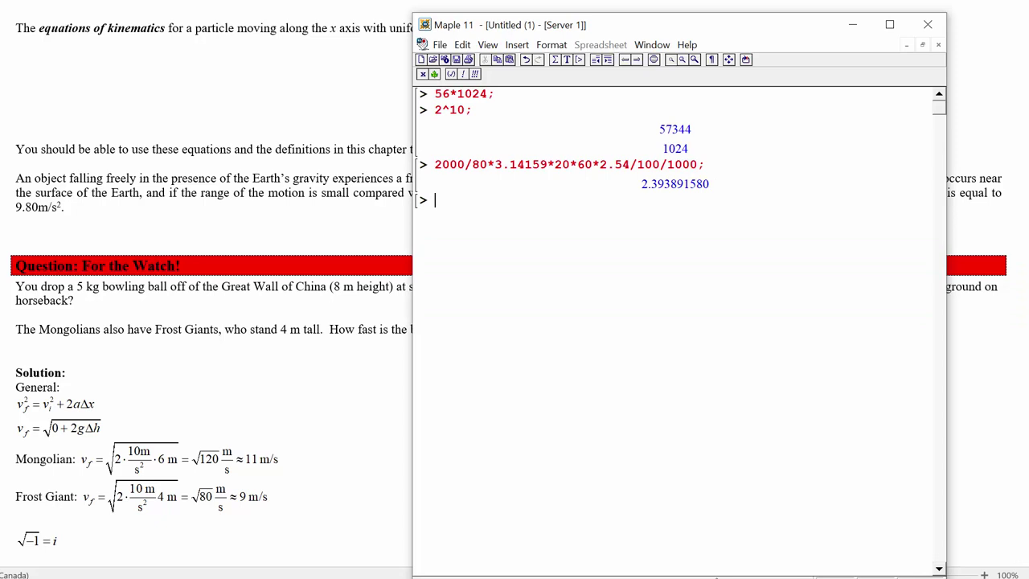
Enter "start:" at the empty Maple prompt and switch back to the Word physics notes.
key("BackSpace")
type("start:")
left_click(326, 453)
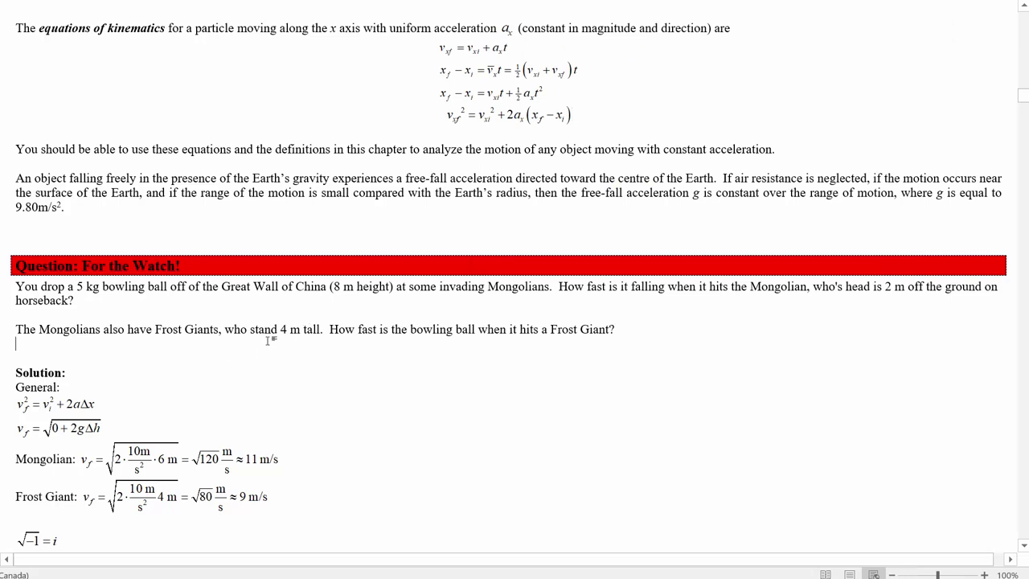
Insert a MathType equation on the blank line below the Frost Giant question and begin it with v_f² =.
key("ctrl+alt+q")
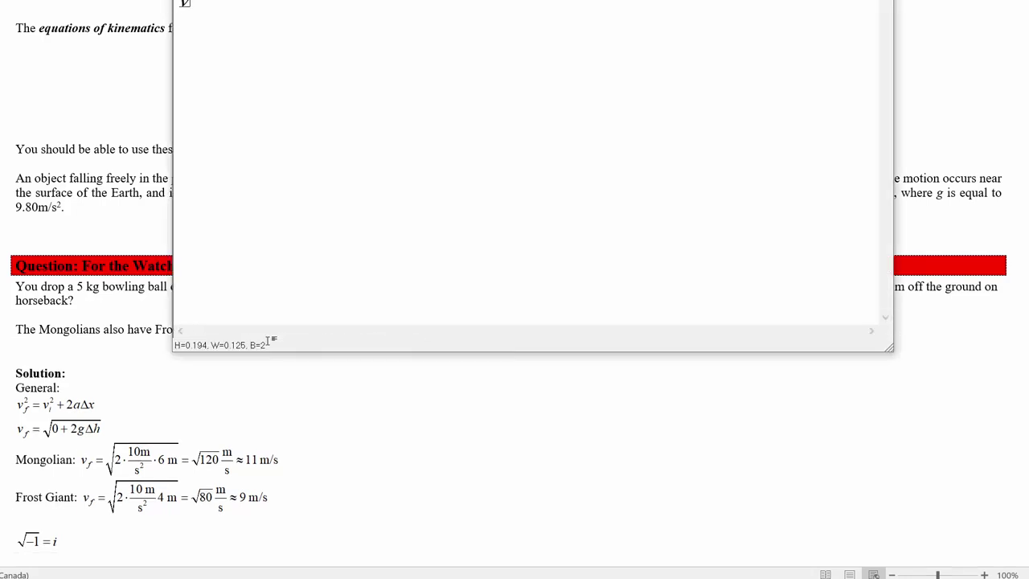
type("f")
key("BackSpace")
key("ctrl+j")
type("f")
key("Tab")
type("2")
key("Tab")
type("= ")
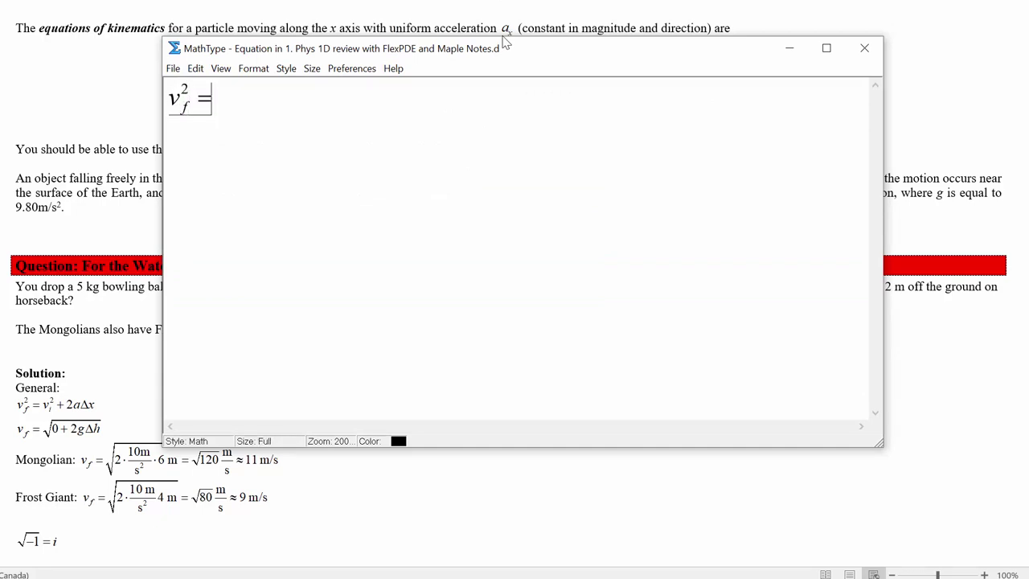
Continue the equation with v_i² + 2a on the right-hand side, with the kinematics formulas in the notes uncovered.
type("v")
key("ctrl+l")
type("i")
key("ctrl+h")
type("2")
left_click_drag(543, 48, 590, 143)
key("Tab")
type("+ 2a")
Finish the equation with Δh directly after 2a, without parentheses, and update it in the document.
key("ctrl+9")
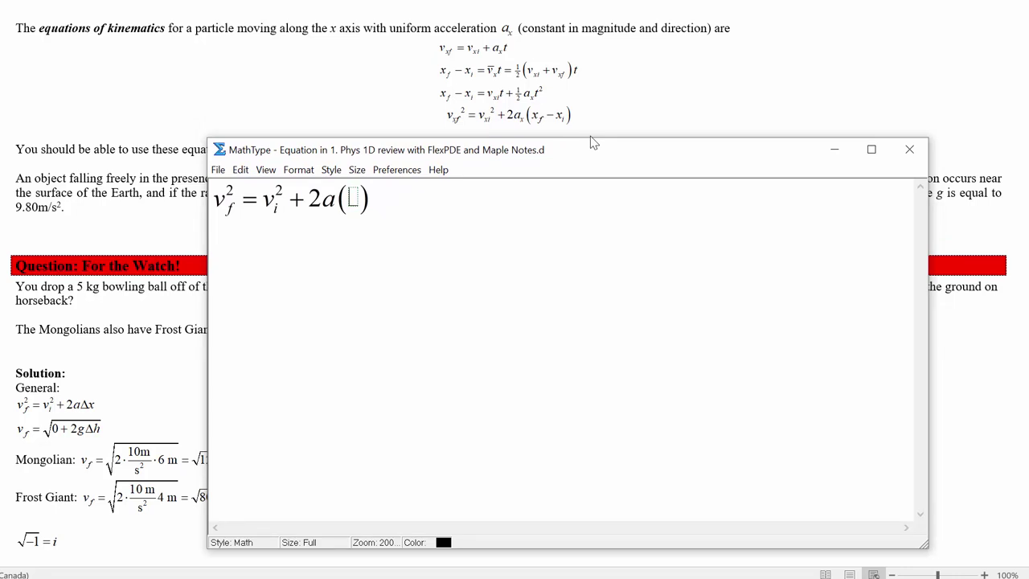
key("ctrl+z")
key("ctrl+g")
key("shift+d")
type("h")
key("ctrl+s")
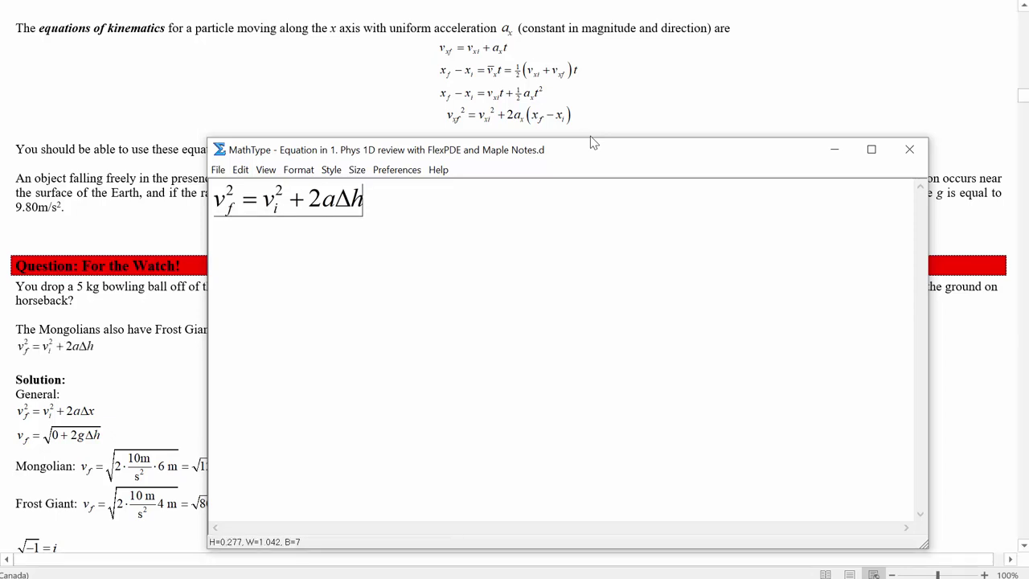
Copy the whole v_f² = v_i² + 2aΔh equation onto a new line beneath it.
key("shift+Left")
key("shift+Left")
key("shift+Left")
key("shift+Left")
key("shift+Left")
key("shift+Left")
key("shift+Left")
key("shift+Left")
key("ctrl+c")
key("Right")
key("Return")
key("ctrl+v")
Replace the v_i² term in the second line with 0.
key("Left")
key("Left")
key("Left")
key("Left")
key("Left")
key("Left")
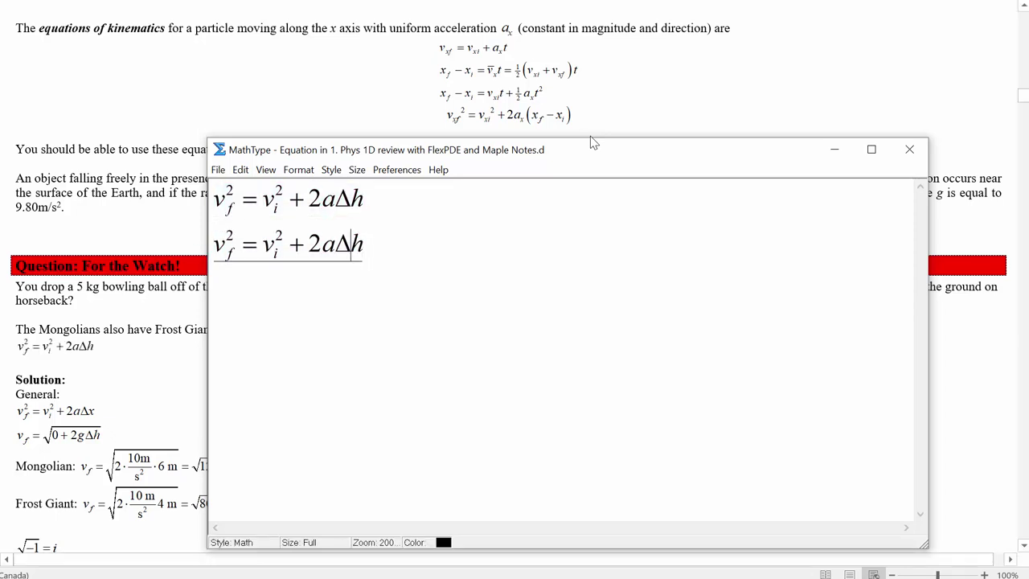
key("Right")
key("shift+Left")
key("shift+Left")
type("0")
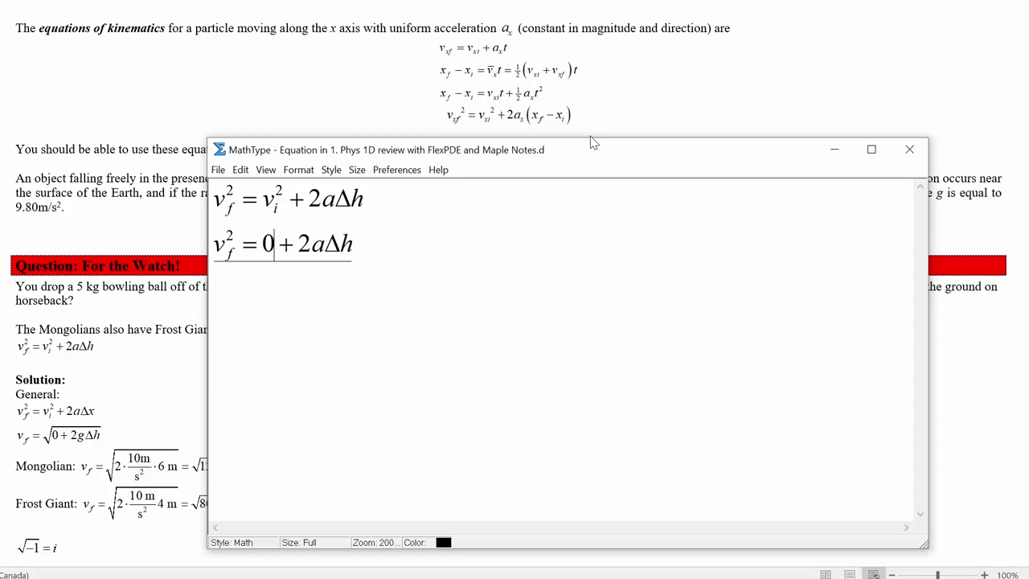
Replace the acceleration a in the second line with (−9.81 m/s²), writing the unit as a fraction.
key("shift+Left")
key("ctrl+9")
type("-")
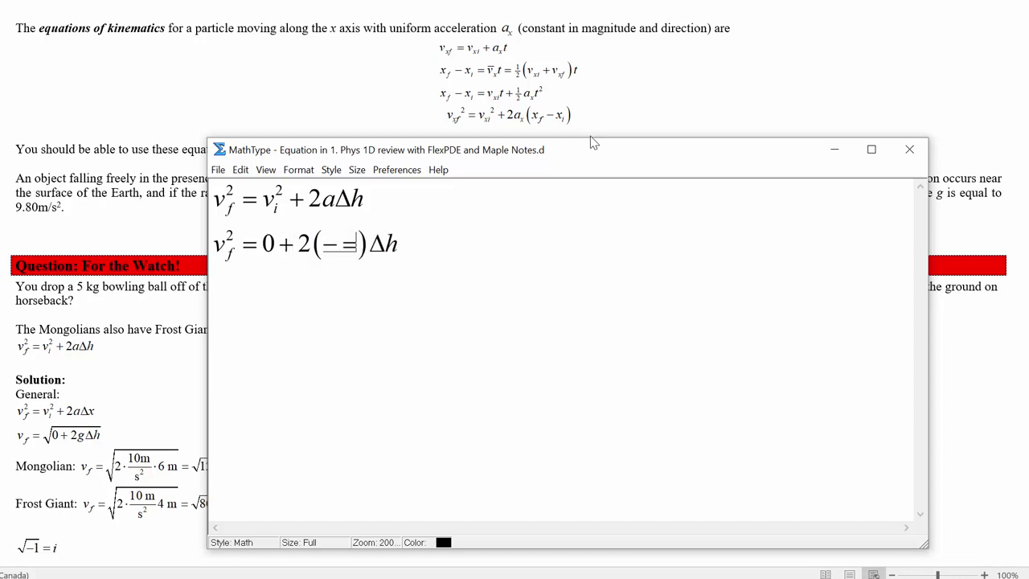
type("9.81")
key("ctrl+f")
type("m")
key("Tab")
type("s")
key("ctrl+h")
type("2")
key("Right")
key("Right")
Replace Δh in the second line with the parenthesised difference (h_f − h_i).
key("shift+Left")
key("shift+Left")
key("Right")
key("shift+Left")
key("Right")
key("shift+Right")
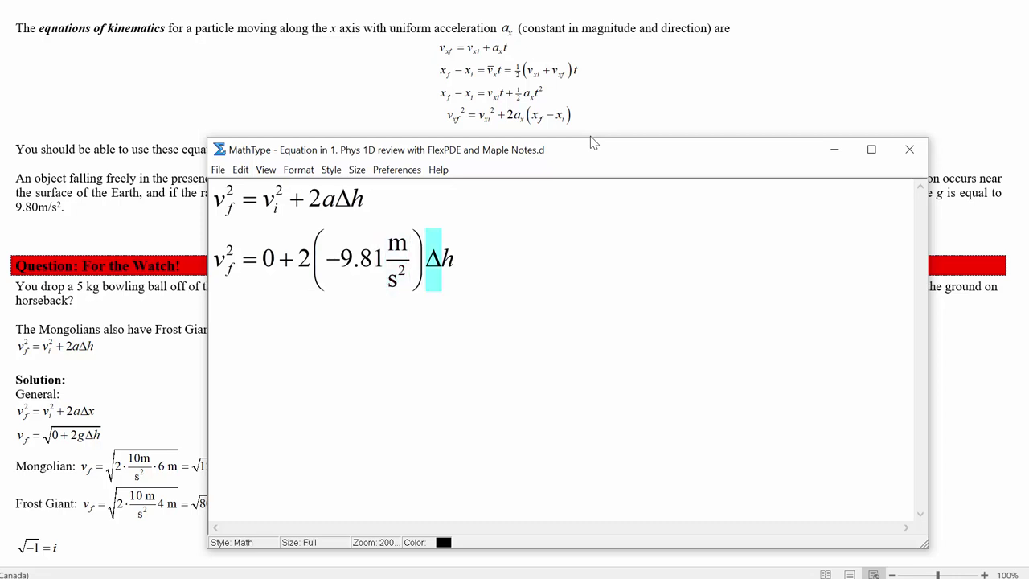
key("shift+Right")
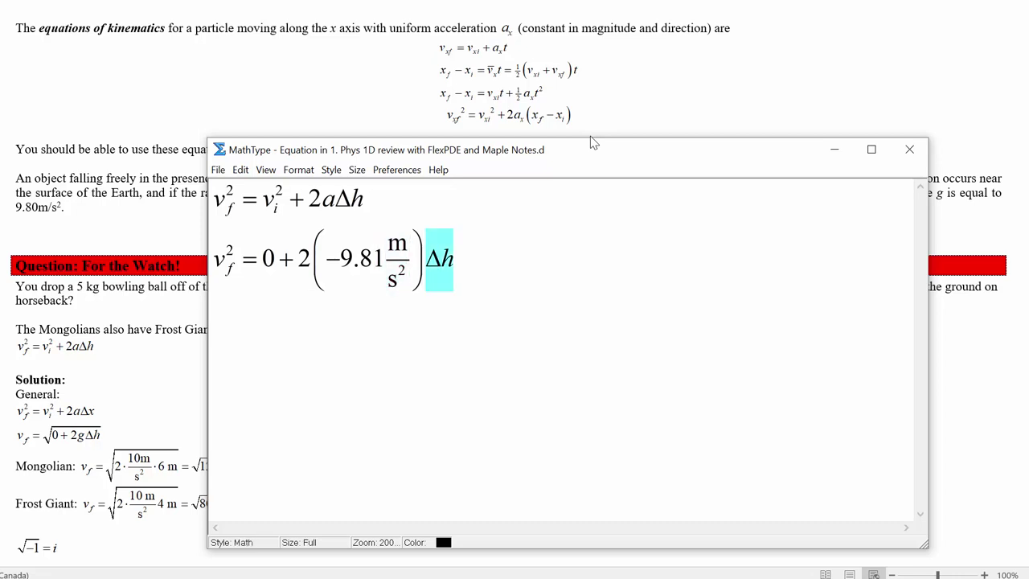
key("Delete")
key("ctrl+9")
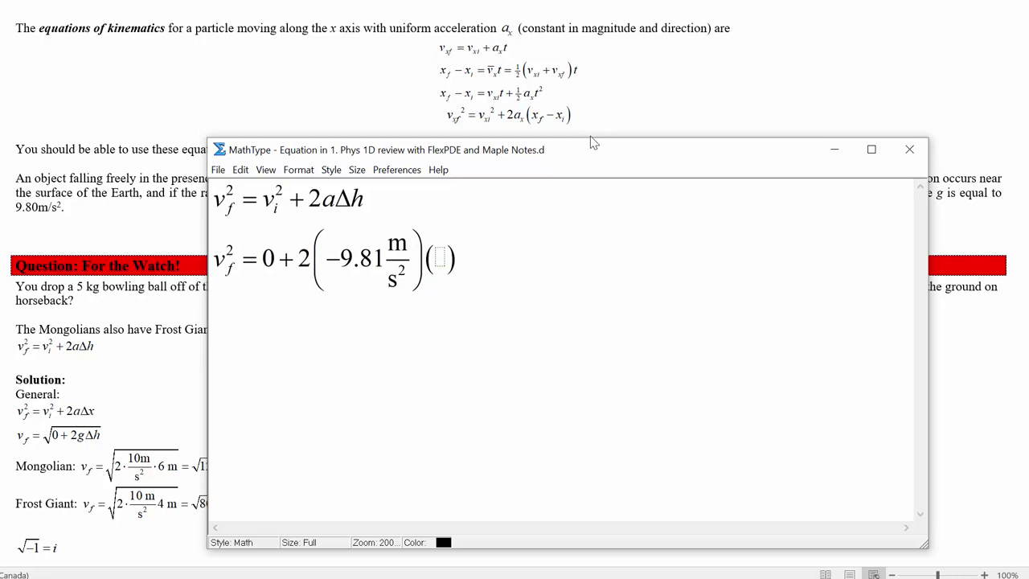
type("h")
key("ctrl+l")
type("f")
key("Tab")
type("- h")
key("ctrl+l")
type("i")
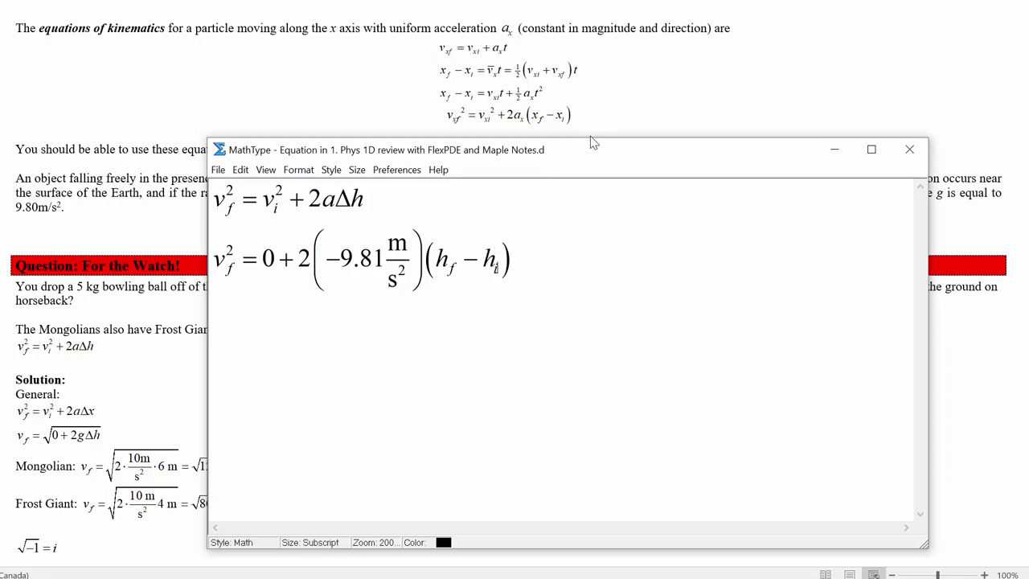
Replace h_i in the second line with 8 m, using upright text for the unit.
key("Left")
key("Left")
key("Left")
key("Left")
key("shift+Right")
key("shift+Right")
type("8")
key("ctrl+shift+e")
type("m")
key("ctrl+shift+equal")
key("Left")
key("Left")
key("Left")
key("Left")
key("Left")
key("Left")
key("Left")
key("shift+Right")
key("shift+Right")
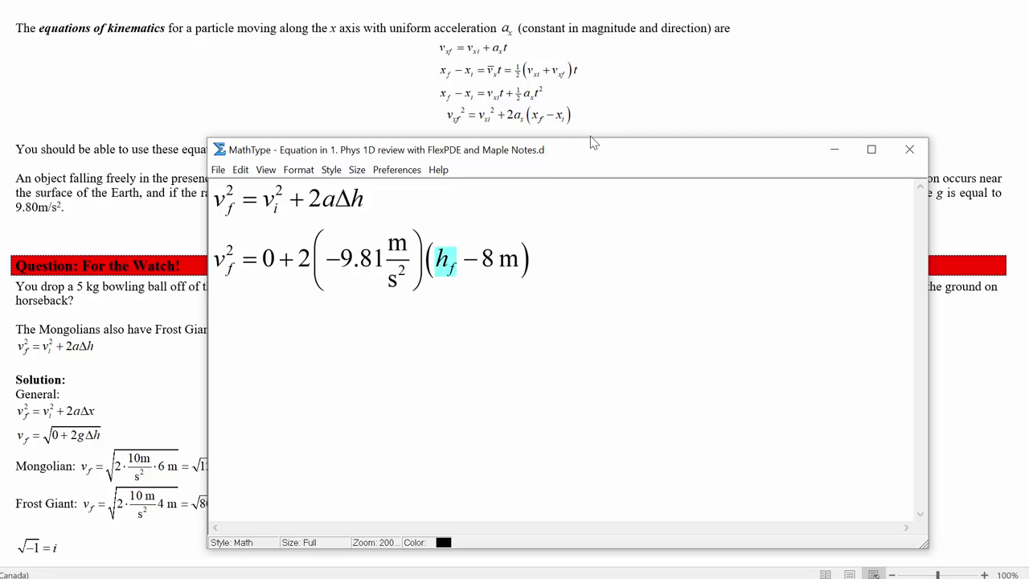
Start a third line with v_f = followed by an empty square root.
key("End")
key("Return")
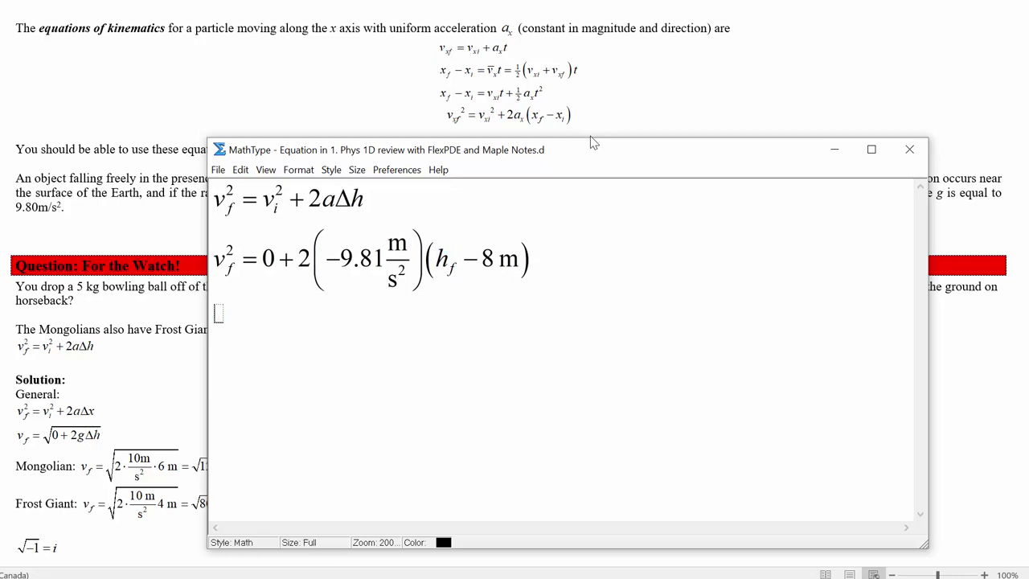
left_click_drag(460, 263, 436, 265)
left_click(454, 268)
left_click(456, 266)
left_click(555, 283)
left_click(583, 325)
type("v")
key("ctrl+j")
type("f")
key("Tab")
type("=")
key("ctrl+r")
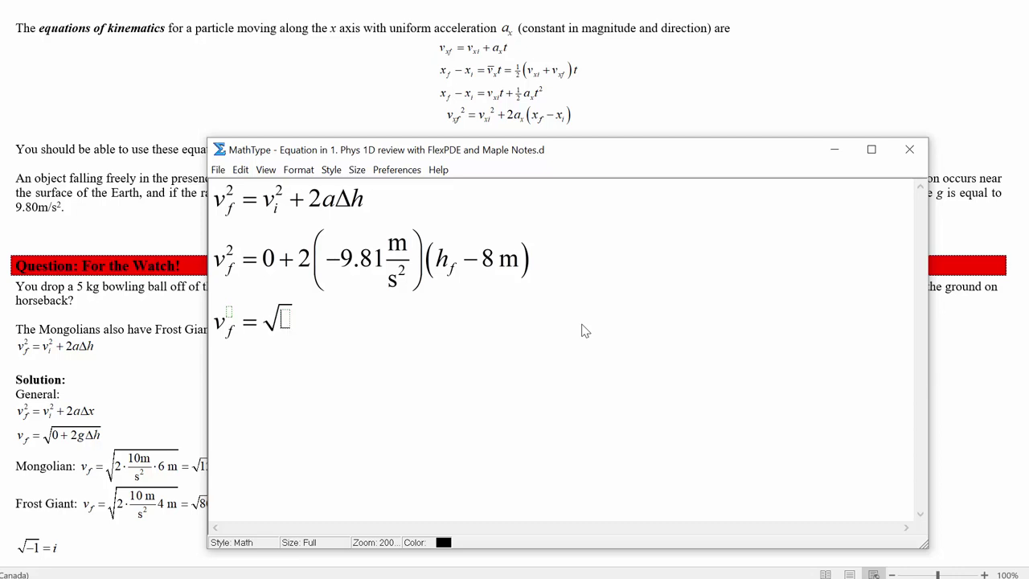
Write 2(8 m) under the square root in the third line.
type("2")
key("ctrl+9")
type("8")
key("ctrl+shift+e")
type("m")
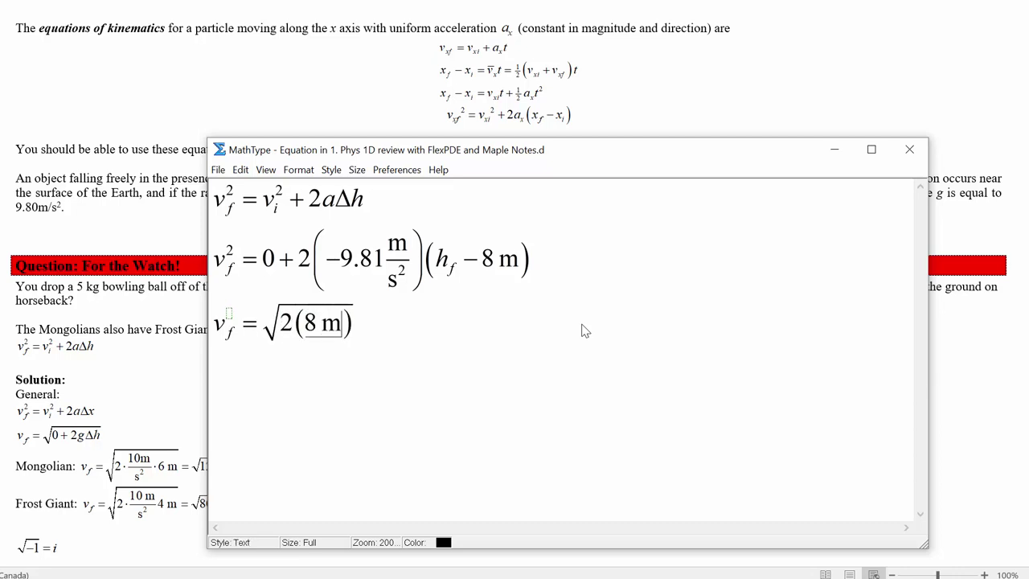
Insert (9.81 m/s²) between the 2 and (8 m) under the root, with the unit as a fraction.
key("Left")
key("Left")
key("Left")
key("Left")
key("ctrl+9")
type("9.81")
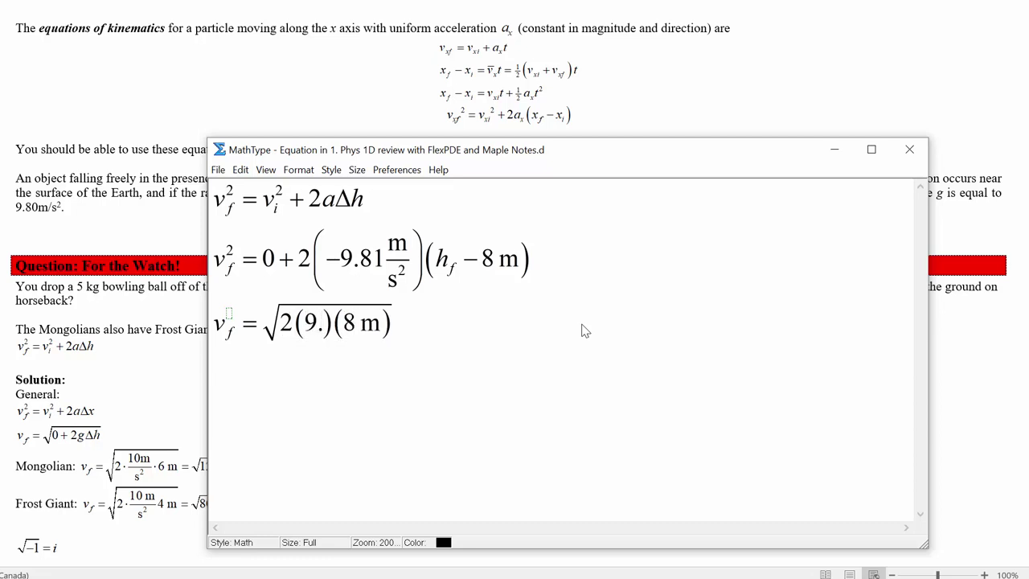
key("ctrl+f")
type("m")
key("Tab")
type("s")
key("BackSpace")
type("s")
key("ctrl+h")
type("2")
Extend the 8 m parentheses under the root to (8 m − h_f).
key("Right")
key("Right")
key("Right")
key("Right")
key("Right")
key("Right")
key("Right")
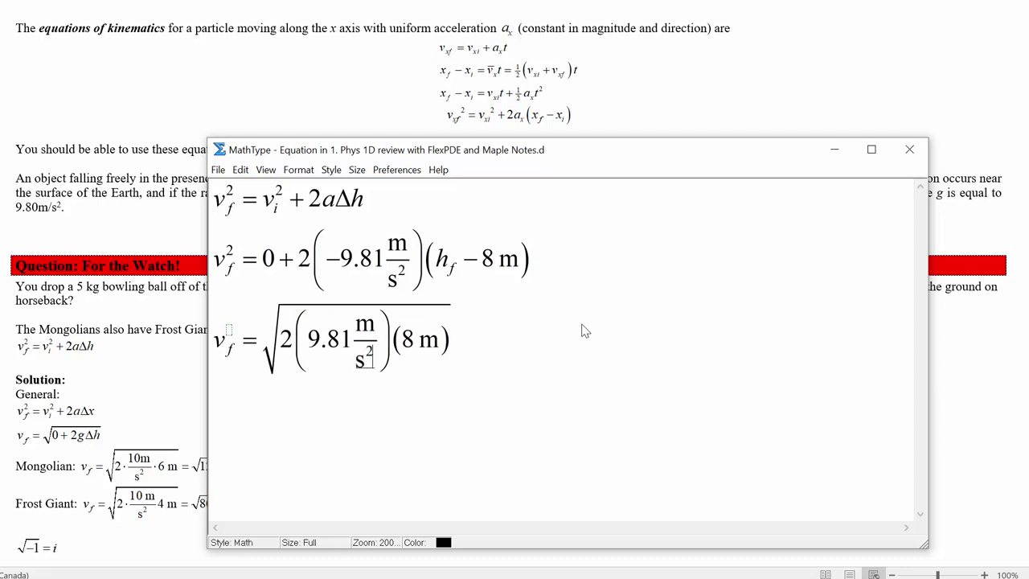
type("-h")
key("ctrl+l")
type("f")
key("Tab")
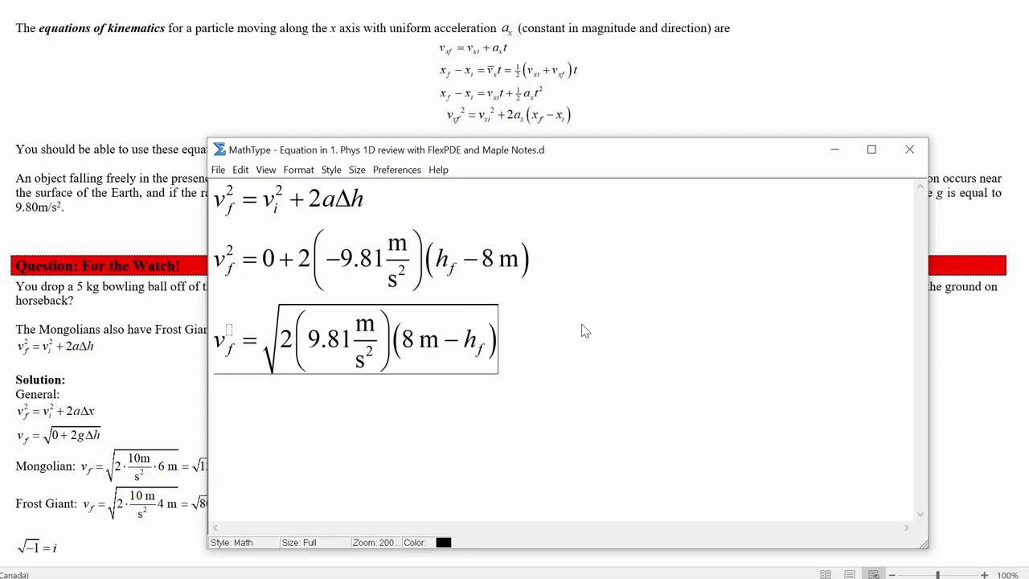
Add a fourth line reading ≈ √(20(8−h)), with the equation window moved higher over the notes.
left_click_drag(600, 153, 554, 66)
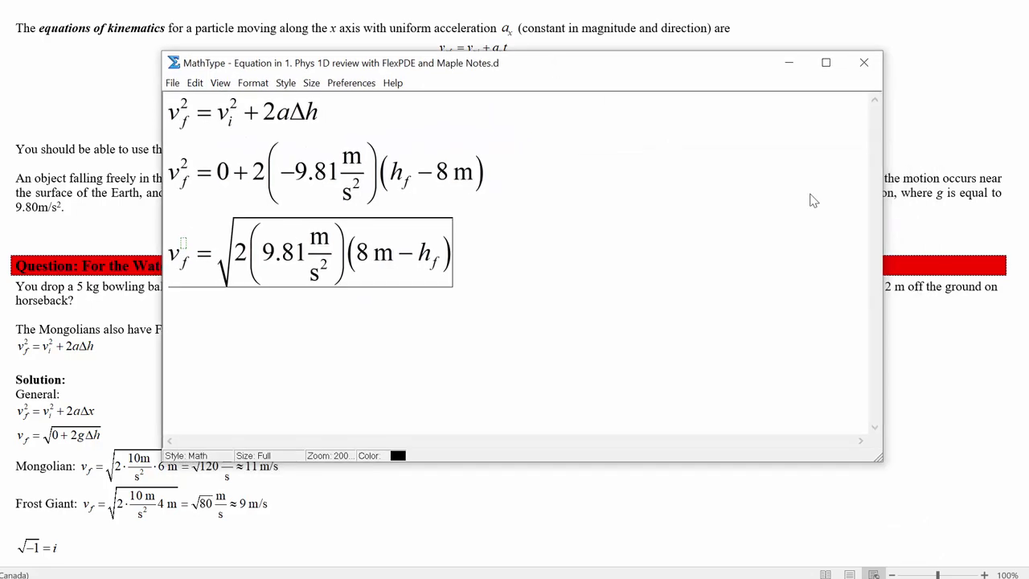
type("≈")
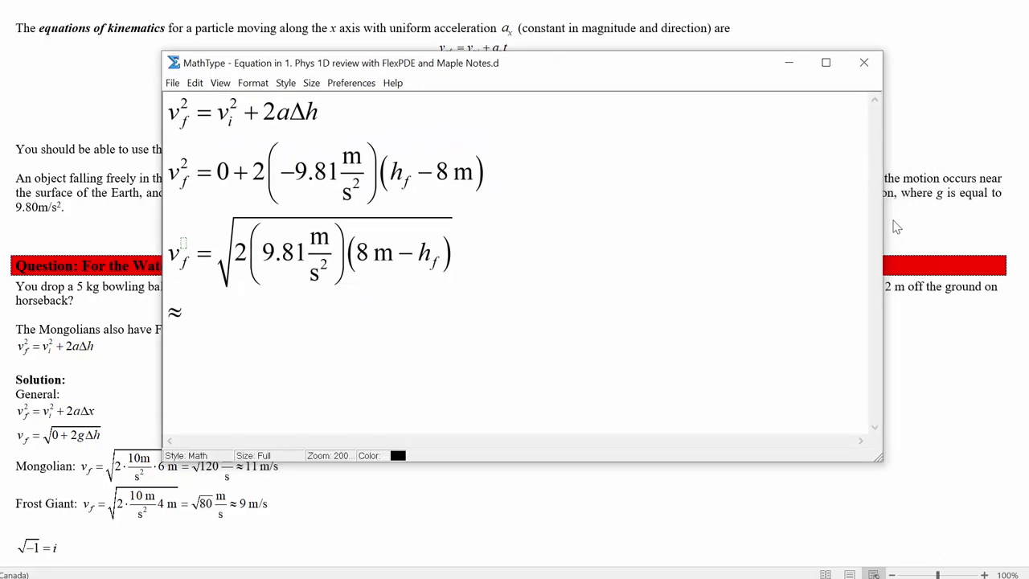
key("ctrl+r")
type("20")
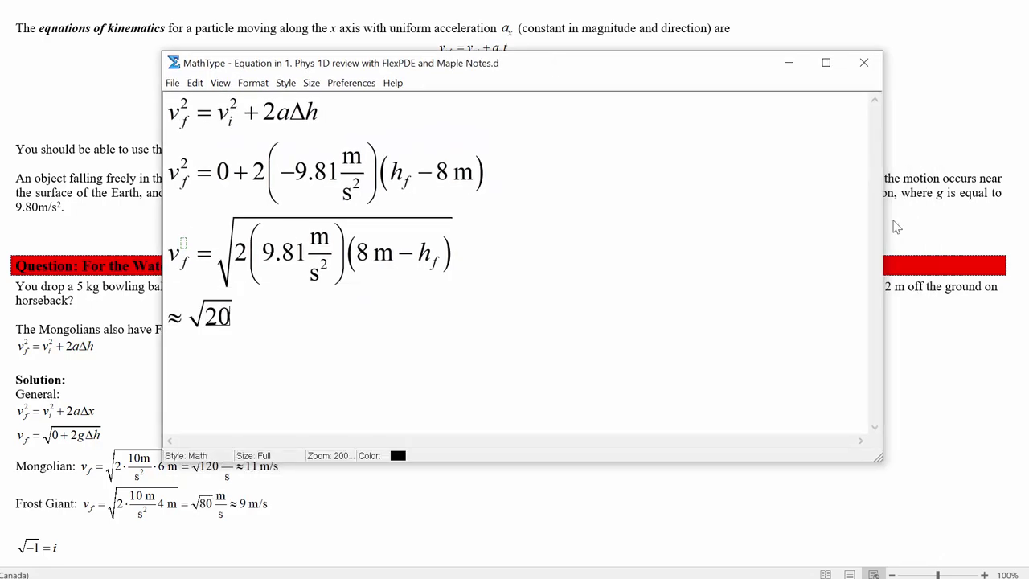
key("ctrl+9")
type("8-h")
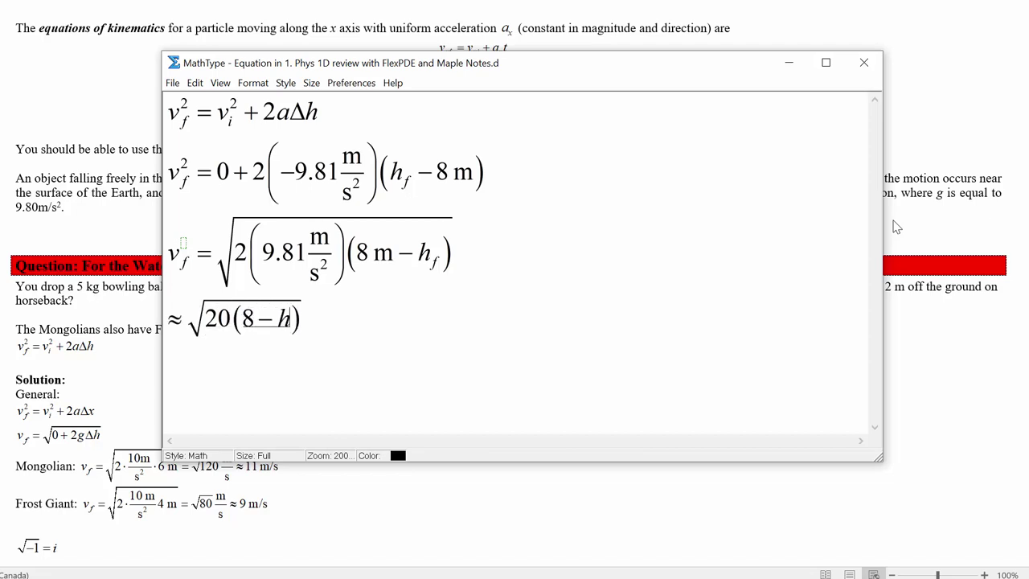
Replace h in the fourth line's parentheses with 4.
key("shift+Left")
type("6")
key("BackSpace")
type("4")
key("Right")
key("Right")
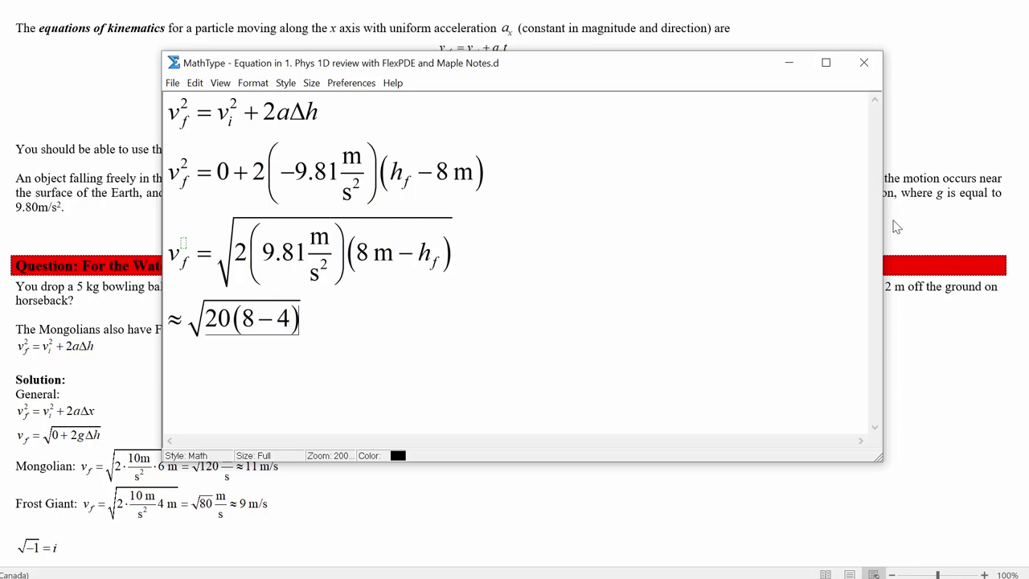
Append = √80 to the fourth line.
type("=")
key("ctrl+r")
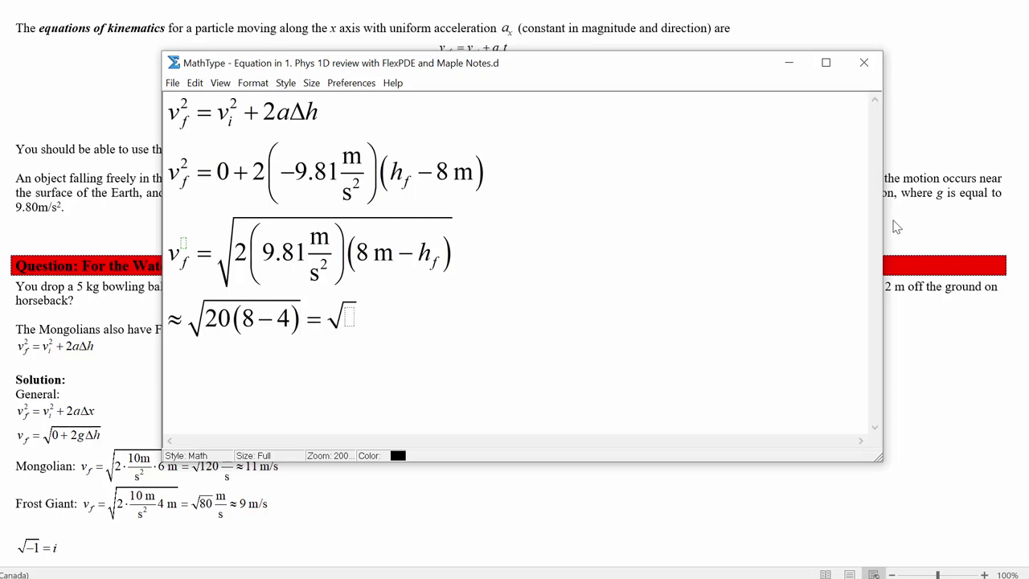
type("80")
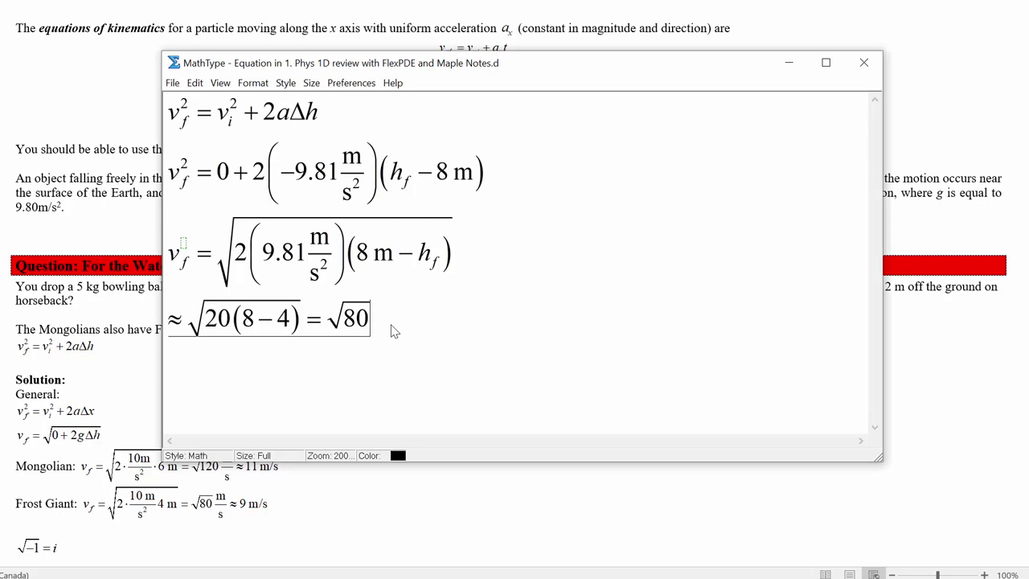
Append ≈ 9 m/s to the fourth line, with a space between the value and its unit.
type("≈9")
key("ctrl+shift+e")
type("m/s")
key("Left")
key("Left")
key("Left")
key("ctrl+space")
key("End")
Copy the fourth line's √(20(8−4)) onto a new fifth line and change it to √(20(8−2)).
key("Return")
left_click_drag(188, 327, 298, 322)
left_click(172, 361)
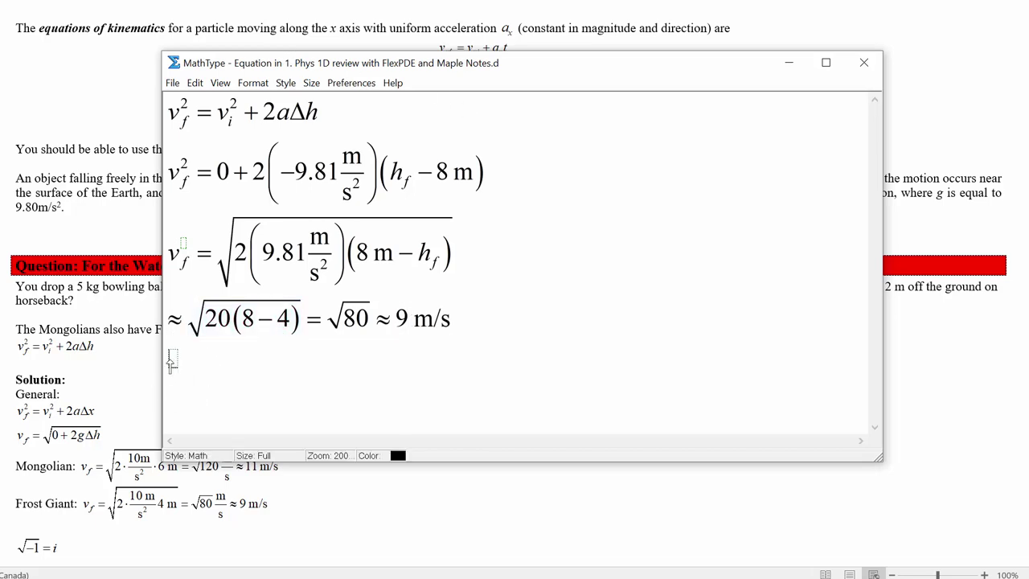
key("ctrl+v")
key("Left")
key("Left")
key("Left")
key("Left")
key("shift+Right")
type("2")
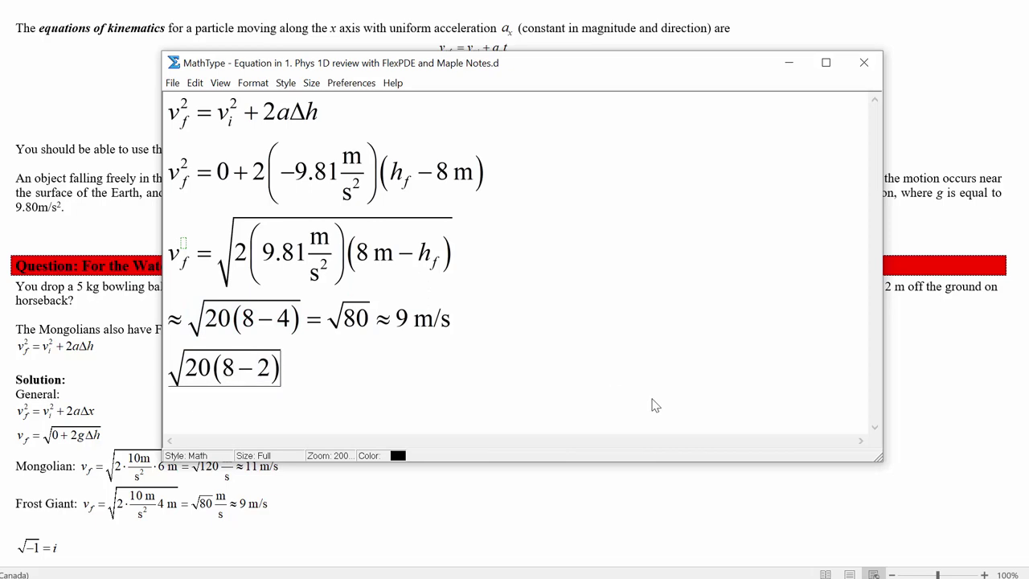
Complete the fifth line with = √120 ≈ 11 m/s.
key("End")
type("=")
key("ctrl+r")
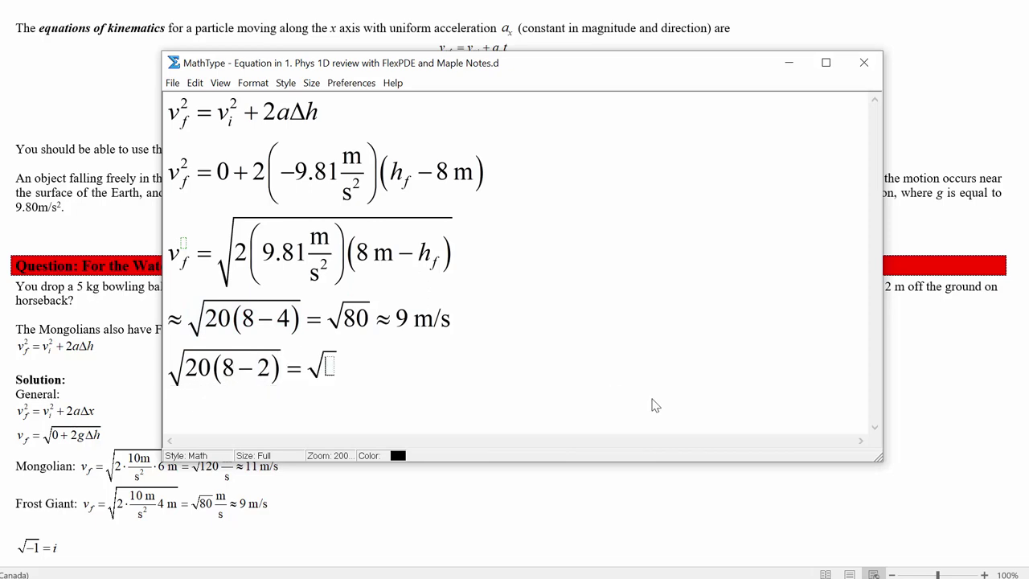
type("120")
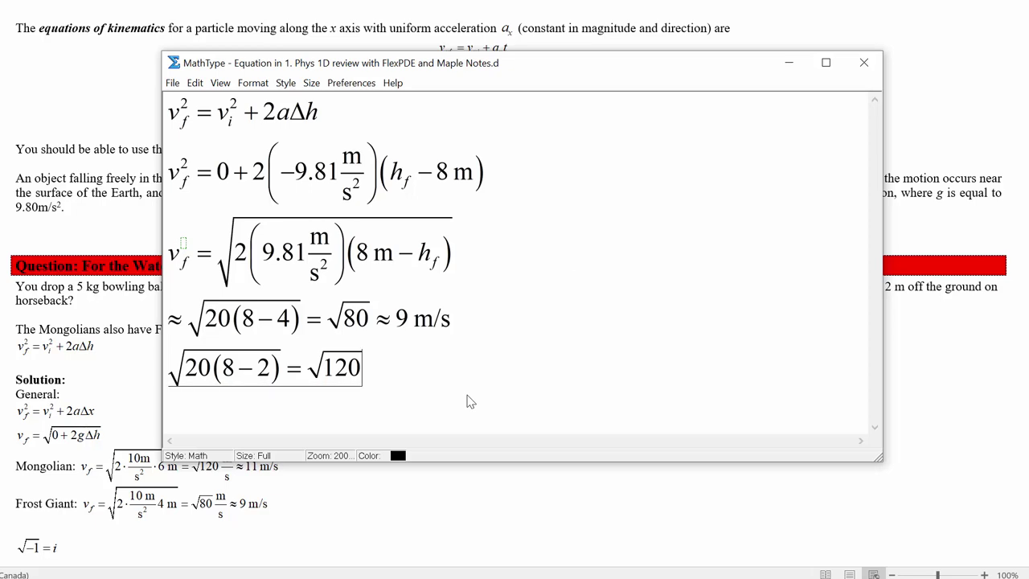
key("ctrl+k")
key("asciitilde")
key("ctrl+shift+e")
type("m/s")
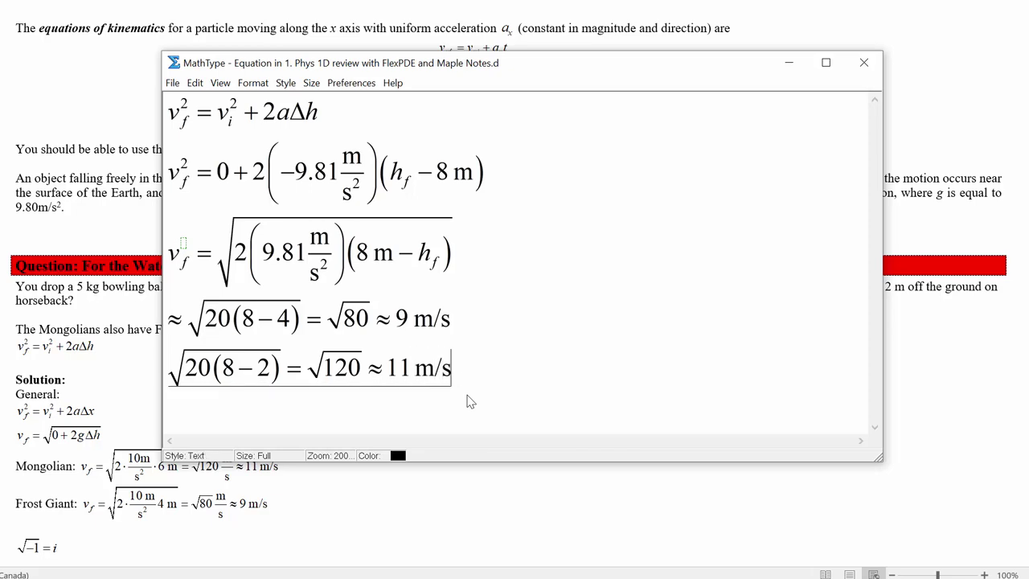
Compare the square roots and the rounded speeds in the fourth and fifth lines.
left_click(454, 320)
left_click(410, 314)
left_click(415, 378)
left_click(408, 321)
left_click(409, 362)
left_click_drag(406, 319, 482, 334)
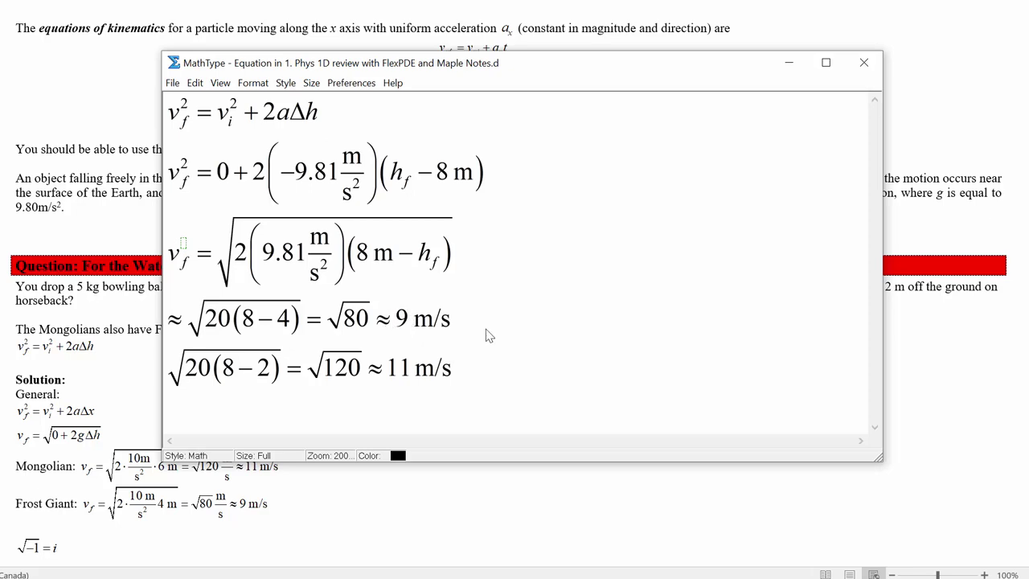
left_click(388, 334)
left_click(417, 328)
left_click(374, 362)
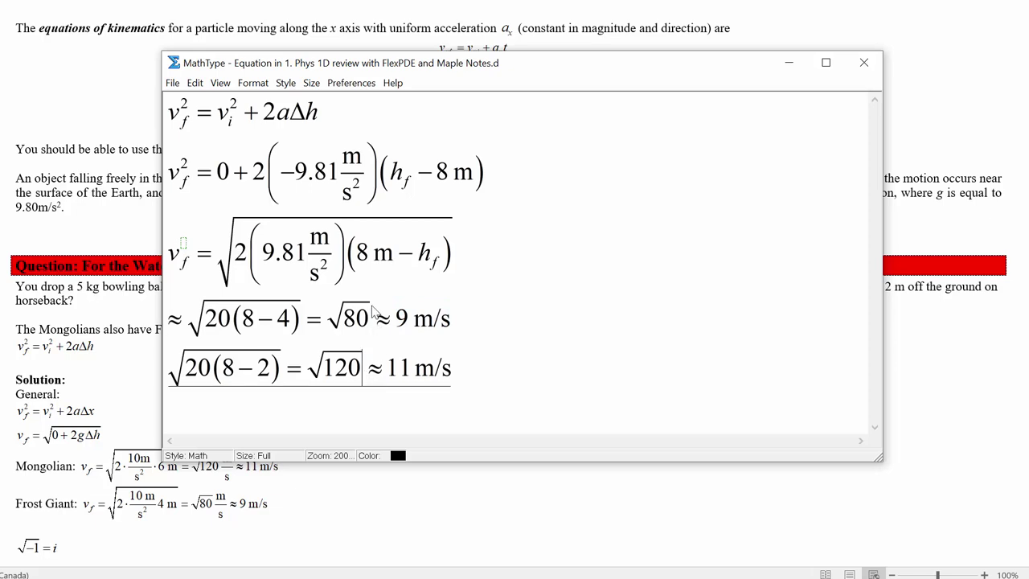
left_click_drag(366, 368, 319, 378)
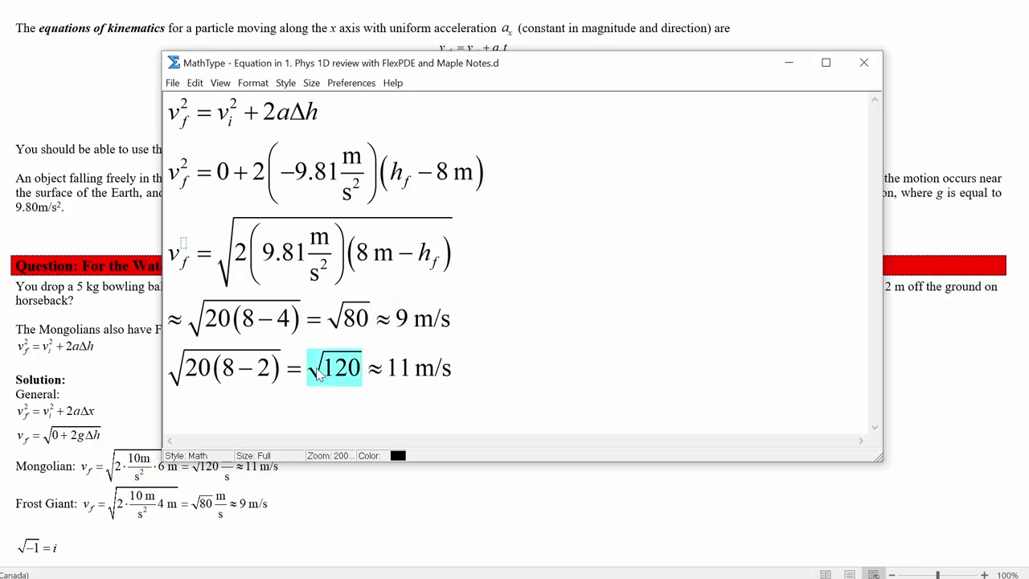
left_click(328, 323)
left_click_drag(328, 323, 304, 324)
left_click(298, 356)
left_click(273, 370)
left_click(285, 370)
double_click(278, 371)
left_click(294, 378)
left_click(383, 376)
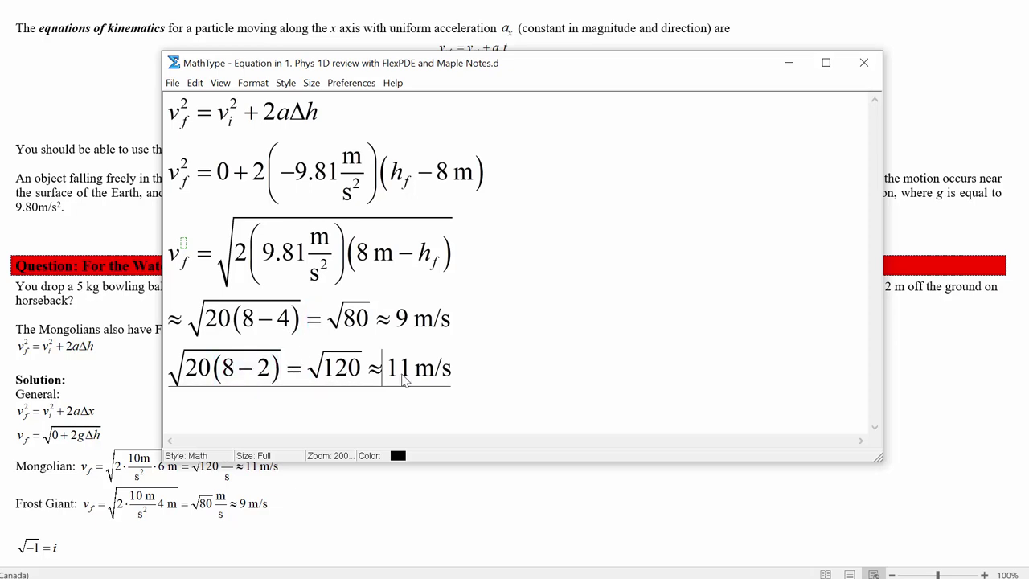
left_click_drag(384, 383, 462, 378)
left_click_drag(396, 322, 456, 319)
left_click(456, 320)
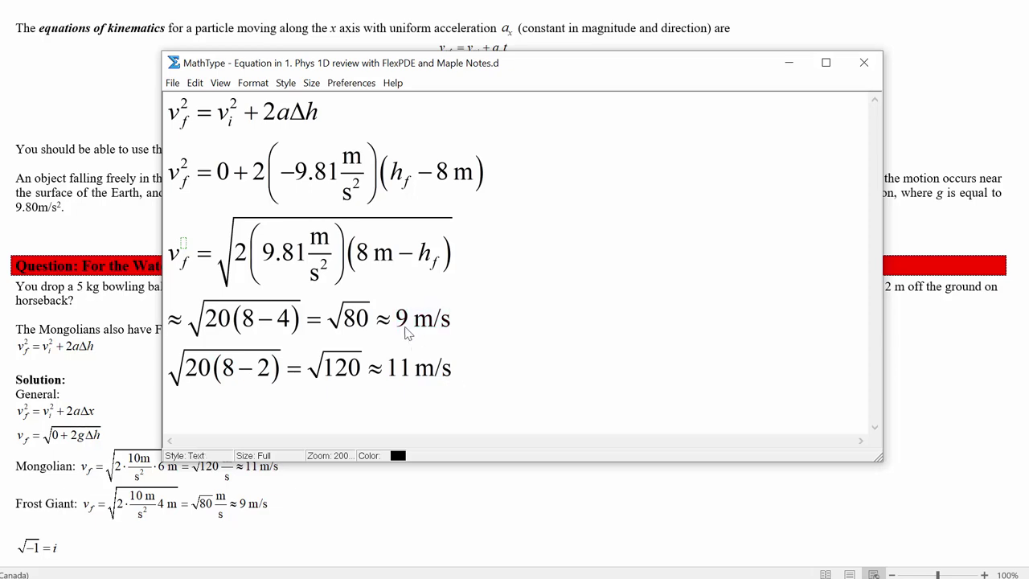
left_click_drag(392, 320, 489, 335)
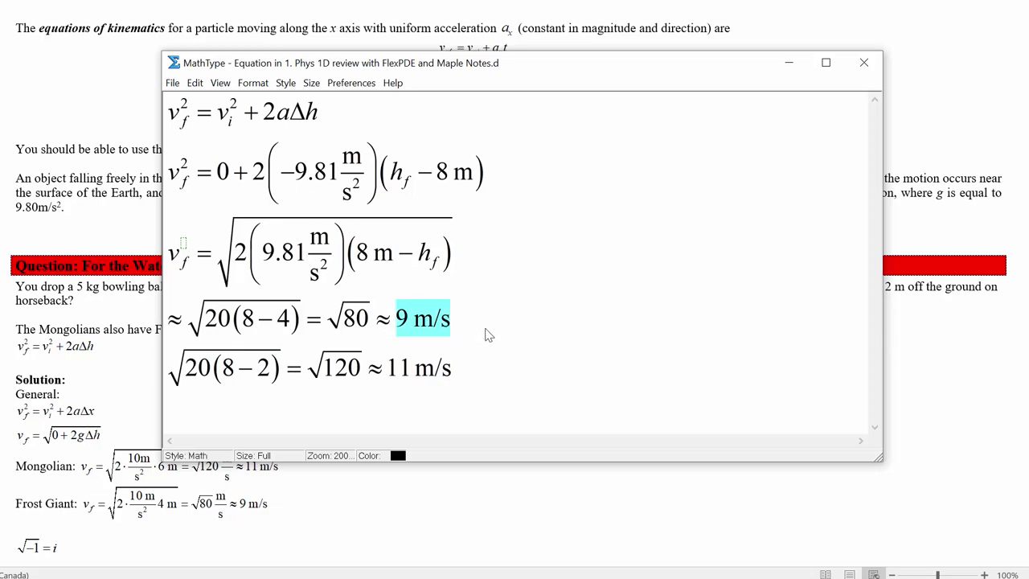
left_click(251, 322)
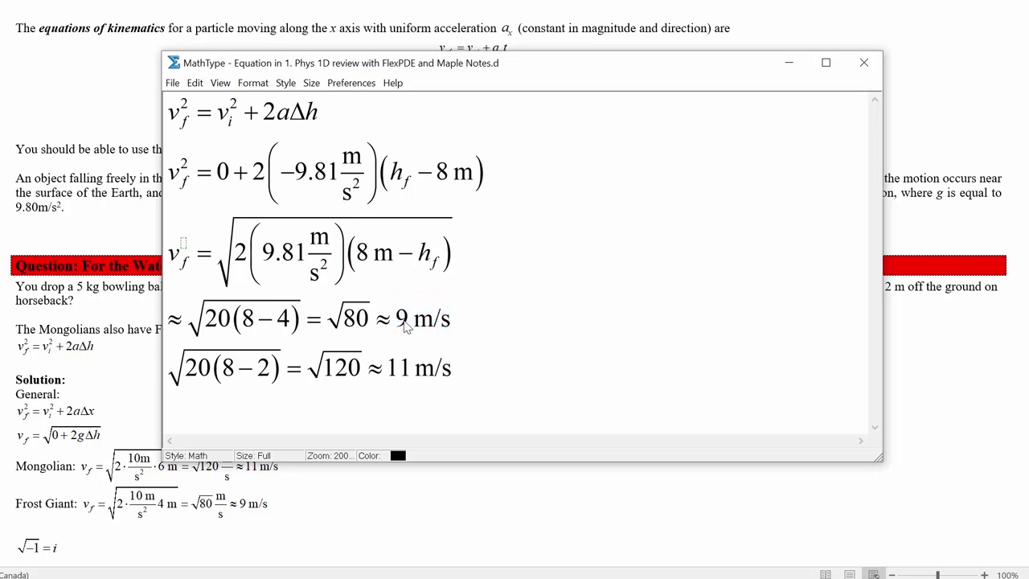
left_click_drag(394, 322, 475, 325)
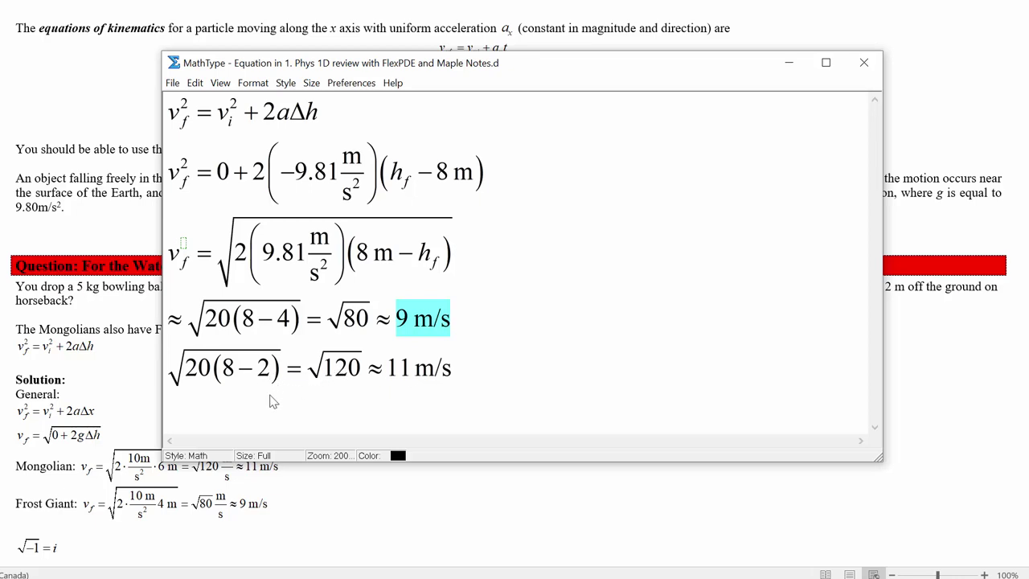
Review both rounded speeds against the 9.81 m/s² factor and the height term in the fifth line.
left_click(400, 373)
left_click_drag(414, 328, 470, 331)
left_click(434, 328)
left_click_drag(394, 321, 466, 322)
left_click_drag(260, 263, 347, 265)
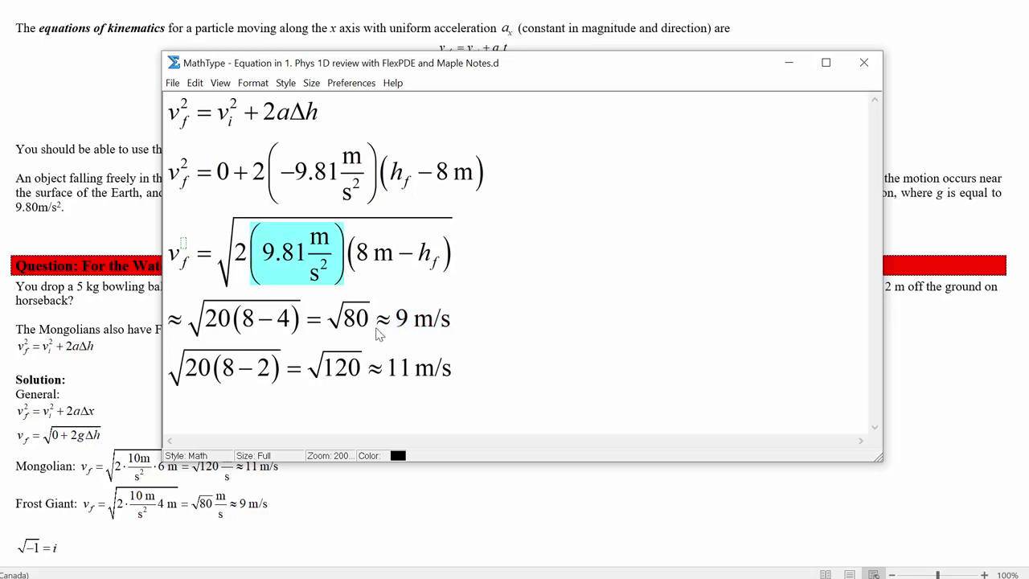
left_click_drag(385, 380, 521, 376)
left_click_drag(388, 383, 500, 378)
left_click(406, 317)
left_click(408, 366)
left_click(404, 320)
left_click(402, 373)
left_click_drag(401, 382, 407, 401)
left_click(408, 381)
left_click(275, 372)
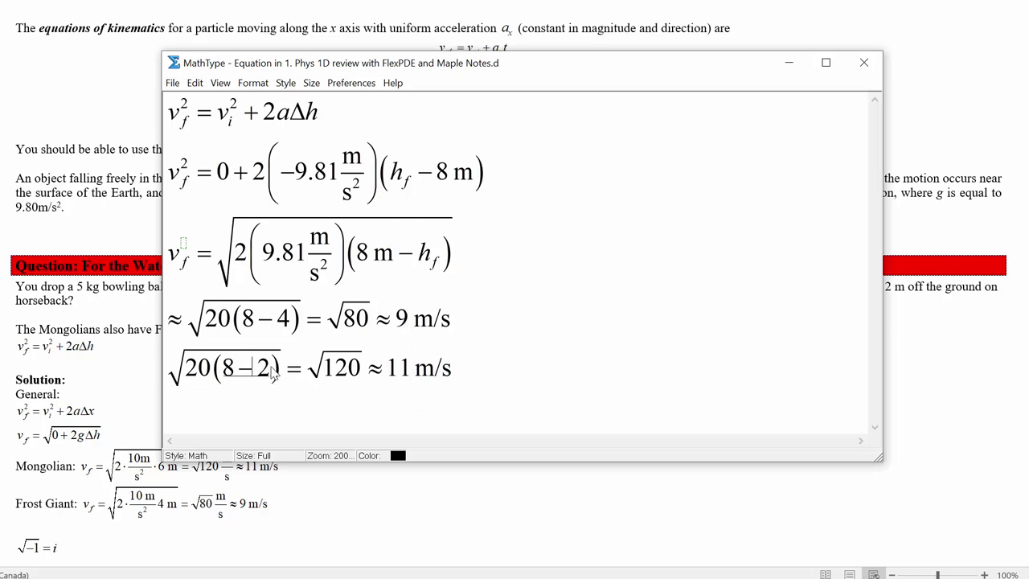
left_click(480, 363)
left_click(477, 366)
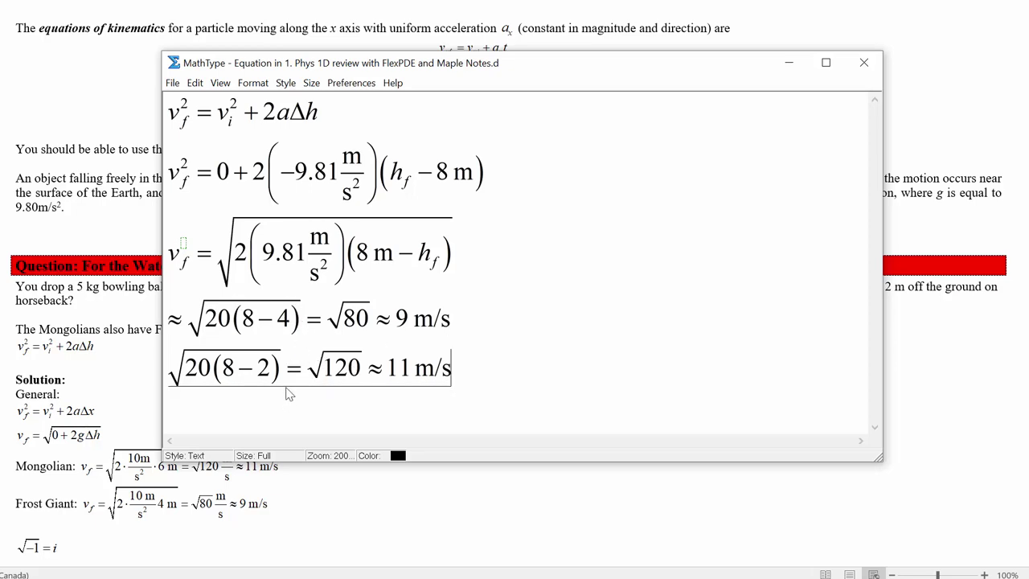
left_click(412, 375)
left_click_drag(453, 374, 390, 370)
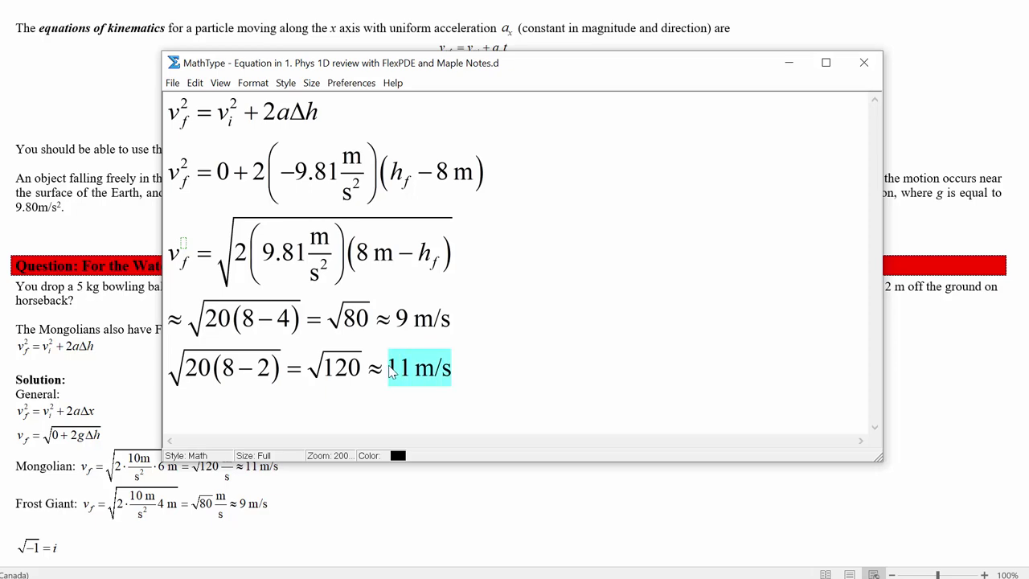
left_click(467, 390)
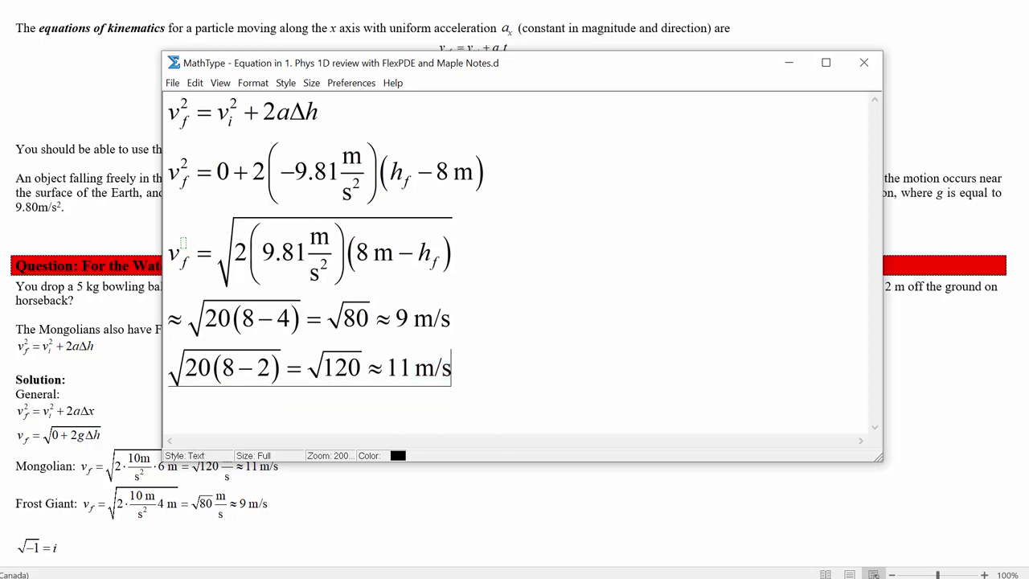
Switch to the Maple worksheet and arrange the equation window so the derivation stays readable beside it.
key("alt+Tab")
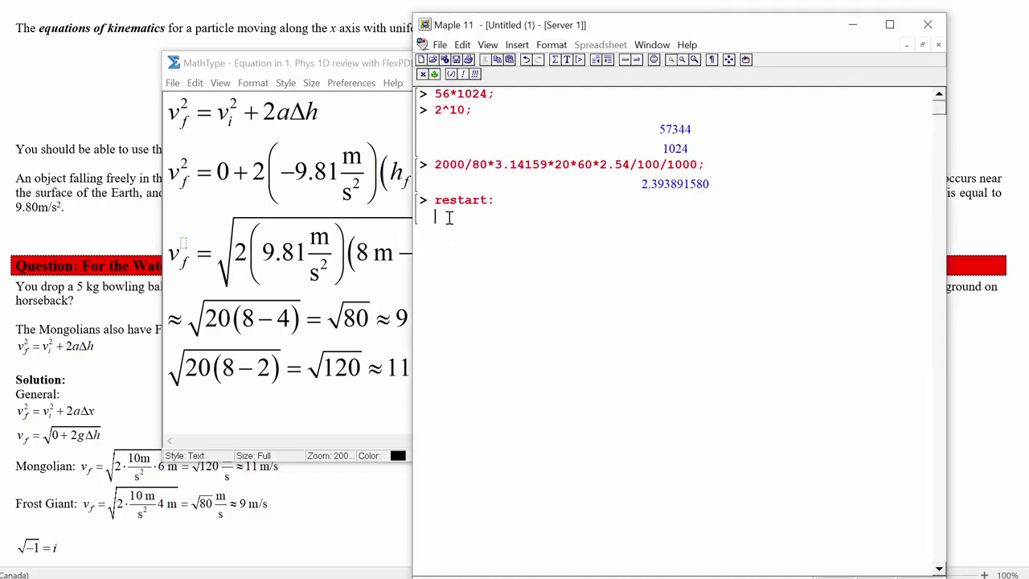
left_click(342, 78)
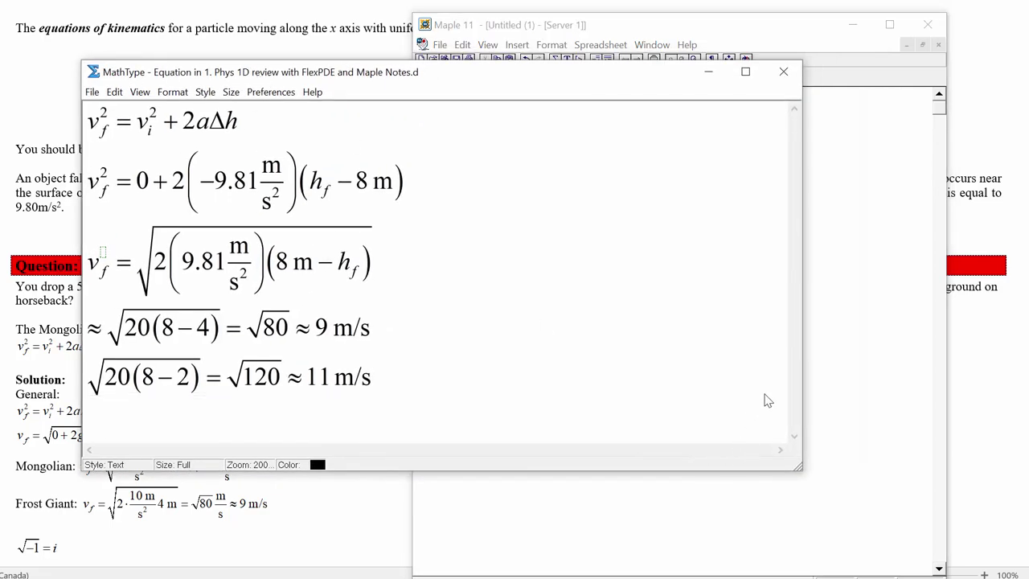
left_click(837, 387)
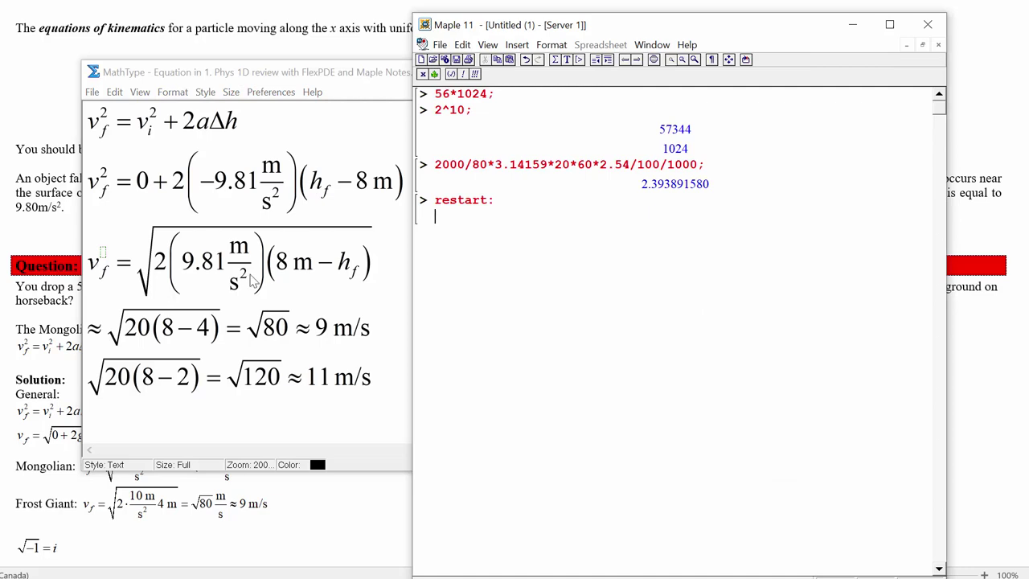
Define g:=9.81: below the restart line and evaluate sqrt(2*g*(8-4)); in the Maple worksheet.
type("sqrt(2*g")
key("Up")
key("End")
key("shift+Return")
type("g:=9.81")
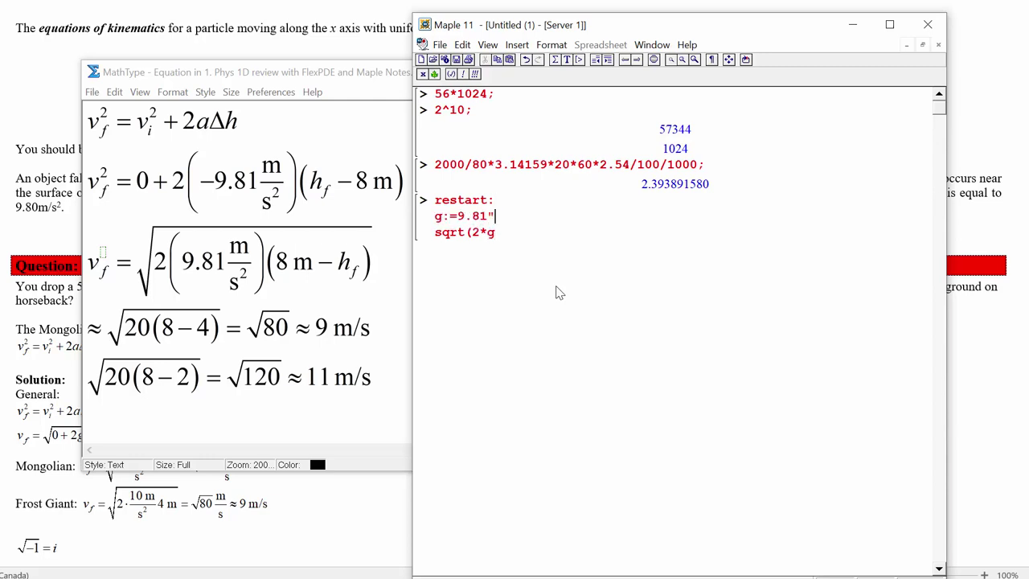
key("shift+Left")
type(":4")
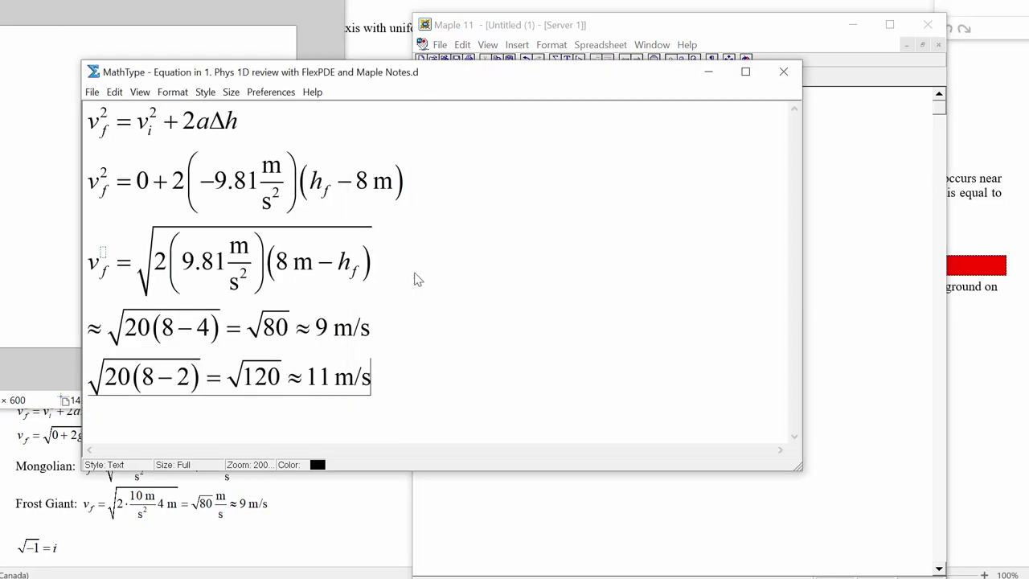
left_click(837, 308)
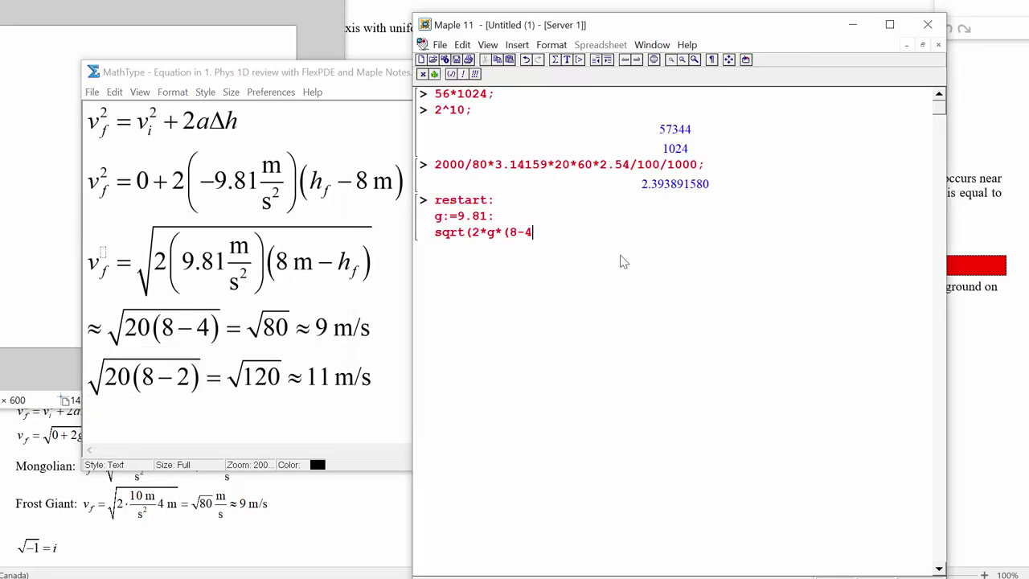
type("));")
key("Return")
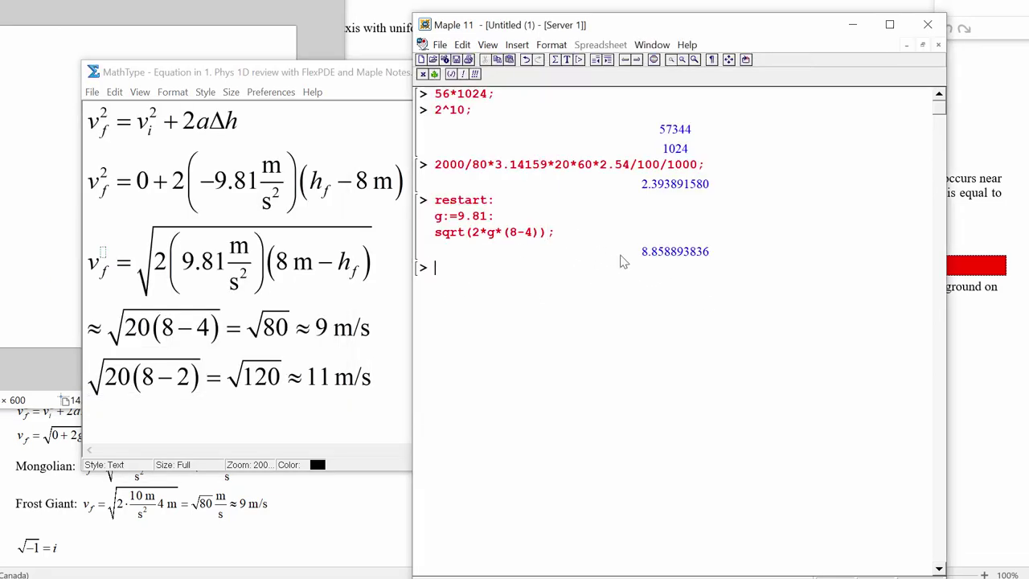
Change the square root expression to sqrt(2*g*(8-2)); and evaluate it again.
left_click(607, 232)
key("Left")
key("shift+Left")
type("2")
key("Return")
triple_click(552, 230)
left_click(561, 234)
key("shift+Return")
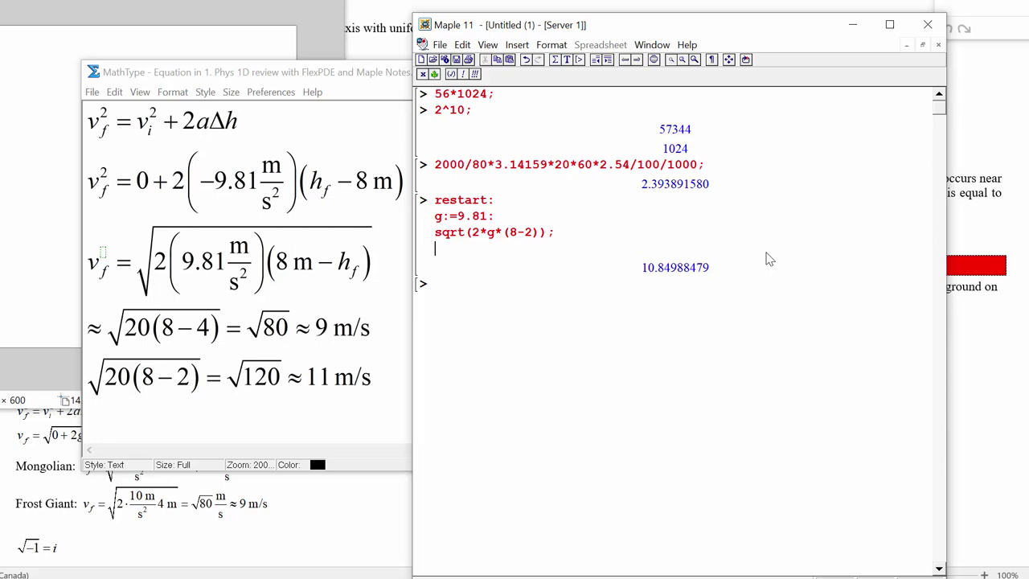
Start a new calculation with restart: followed by the kinematics formula vf^2:=vi^2+2*a*Dh;.
type("restart:")
key("shift+Return")
type("vf^2:=vi^2+2*")
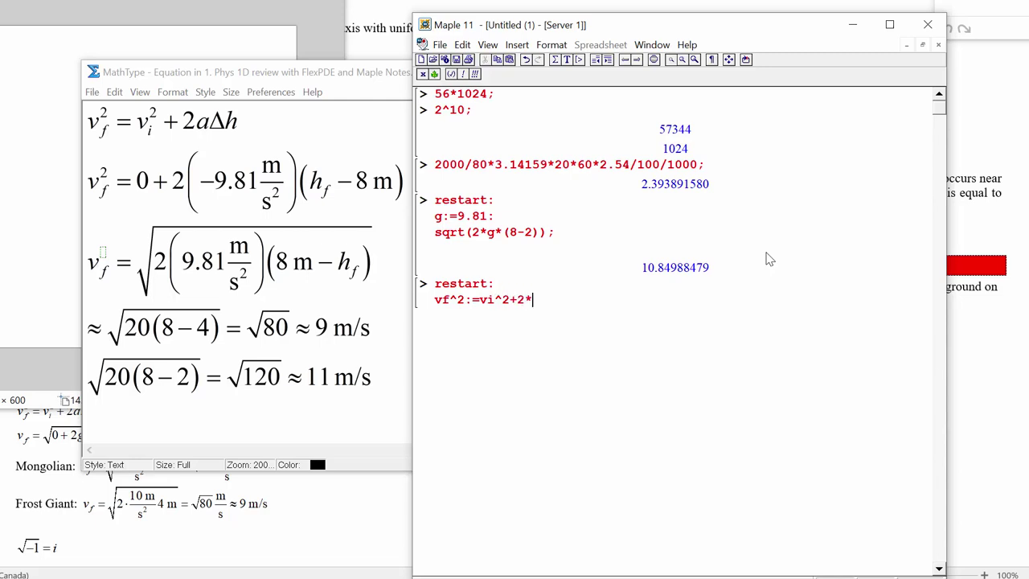
key("BackSpace")
key("BackSpace")
Add the height difference Dh:=hf-hi: with the initial height hi:=8: on the line above it.
type("hf")
type("-8")
type("hi")
key("shift+Return")
key("Up")
type("hi:=8")
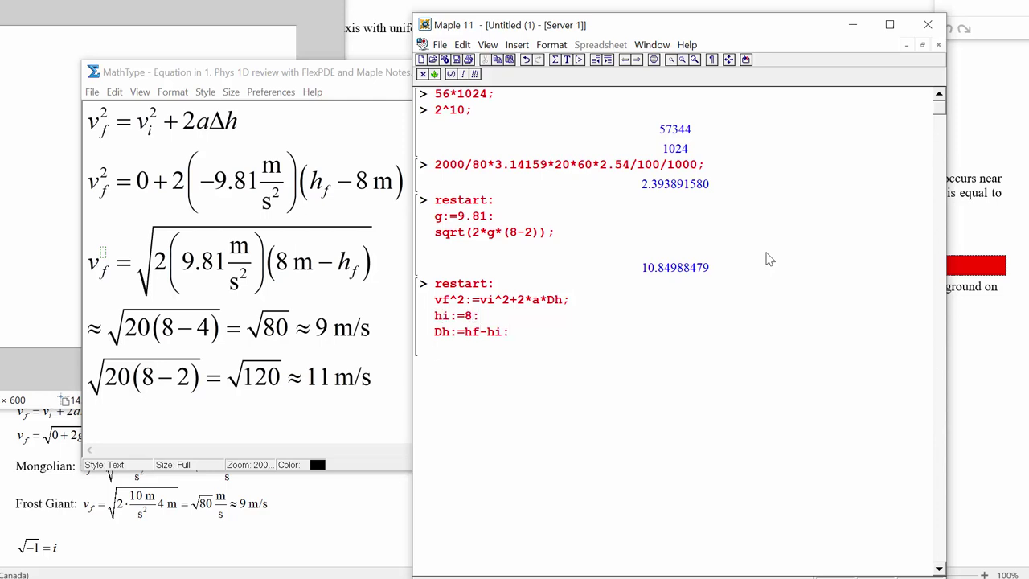
Add the acceleration a:=-9.81: and the initial velocity vi:=0: below the height difference.
type("9.81: ")
type("vi:=0:")
key("shift+Return")
Turn the formula's assignment into an equality so it reads vf^2=vi^2+2*a*Dh;.
key("shift+Right")
key("shift+Right")
key("shift+Right")
key("shift+Right")
key("shift+Right")
key("shift+Right")
key("shift+Left")
key("shift+Left")
key("shift+Left")
key("Right")
key("Right")
key("Right")
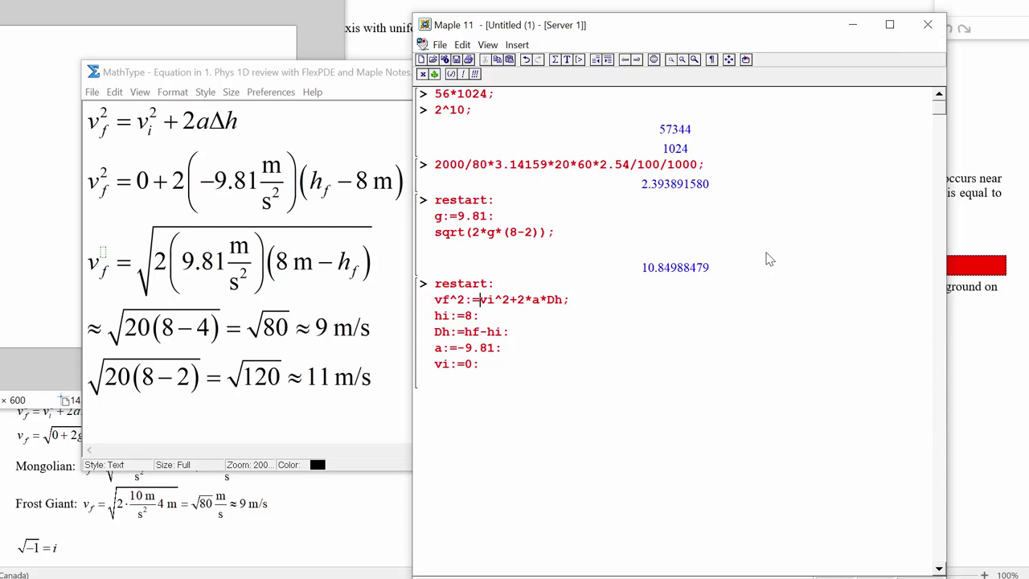
key("Right")
key("Delete")
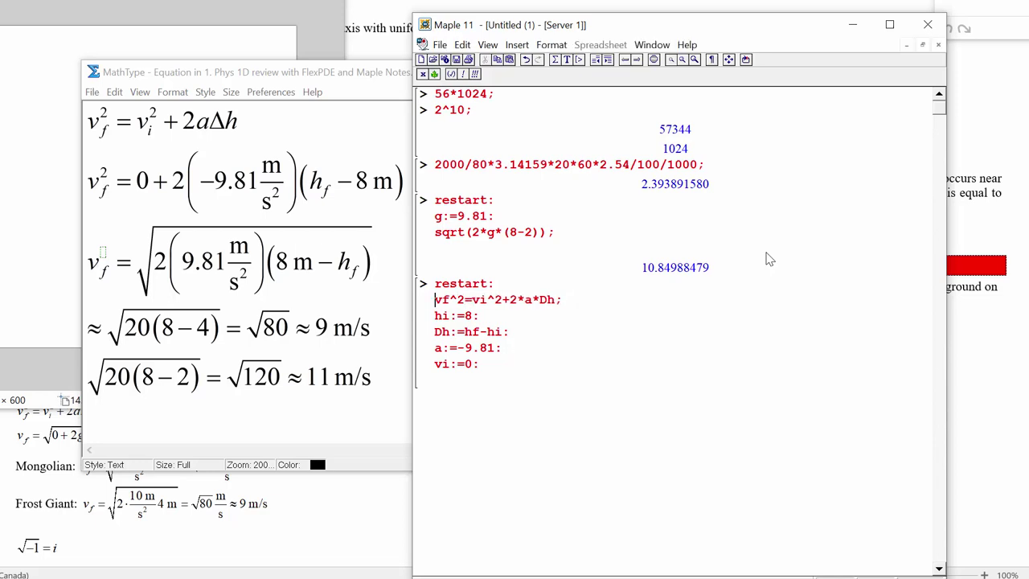
Assign the kinematics equation to eqn so the line reads eqn:=vf^2=vi^2+2*a*Dh;.
type("e")
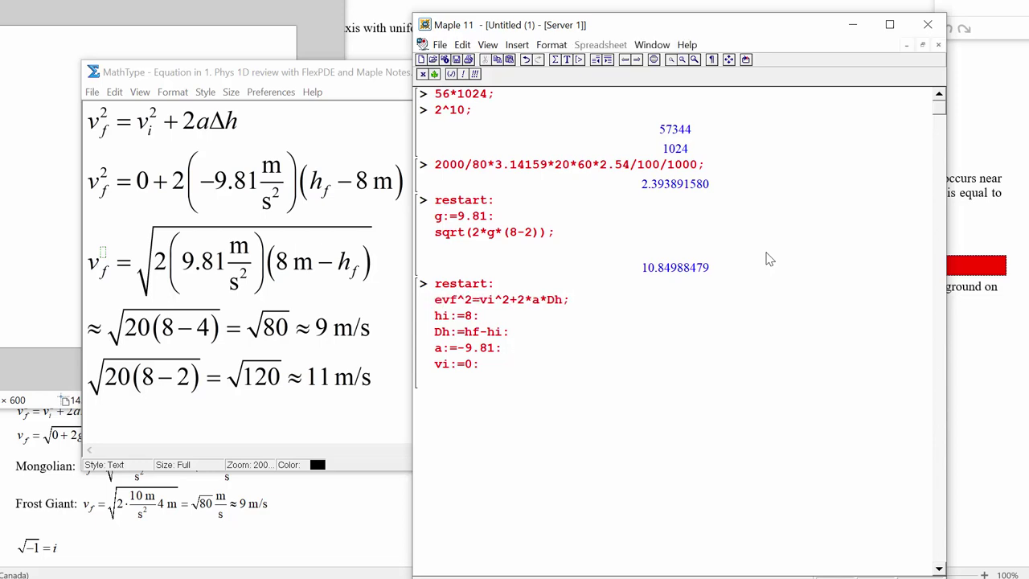
key("BackSpace")
key("Right")
key("Right")
key("shift+Right")
key("shift+Right")
key("Right")
key("Right")
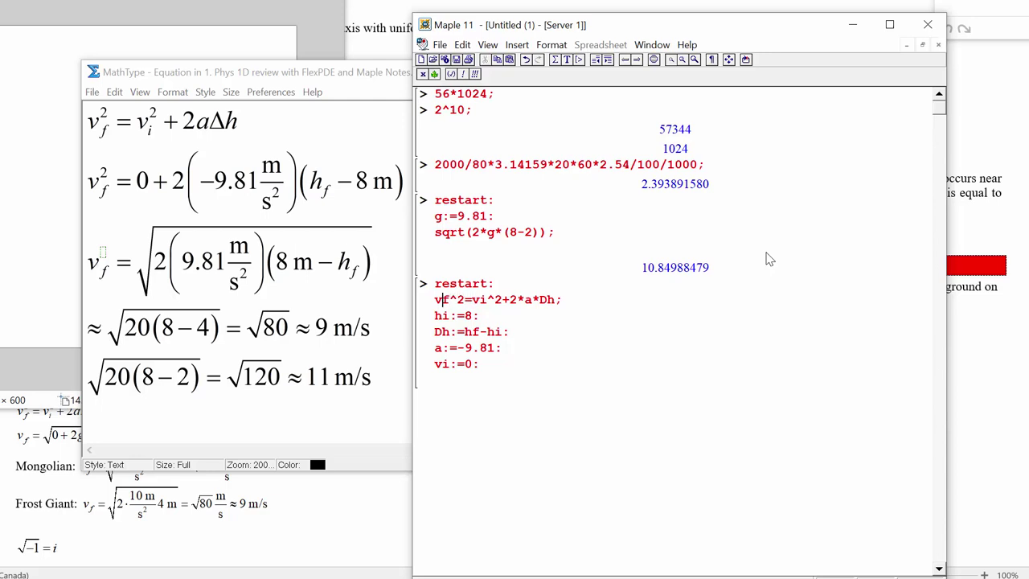
key("Left")
type("eqna")
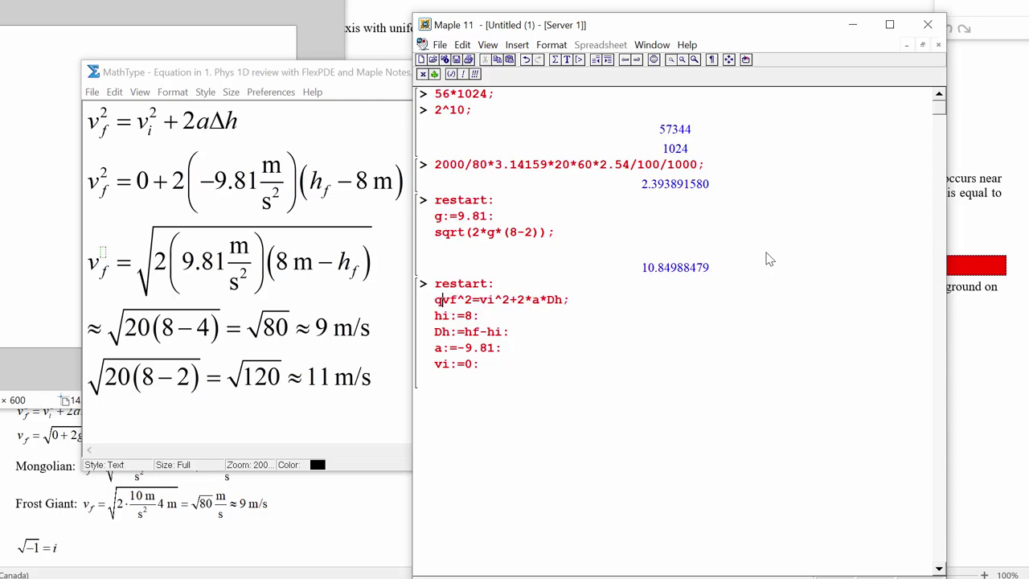
key("BackSpace")
key("BackSpace")
key("BackSpace")
key("BackSpace")
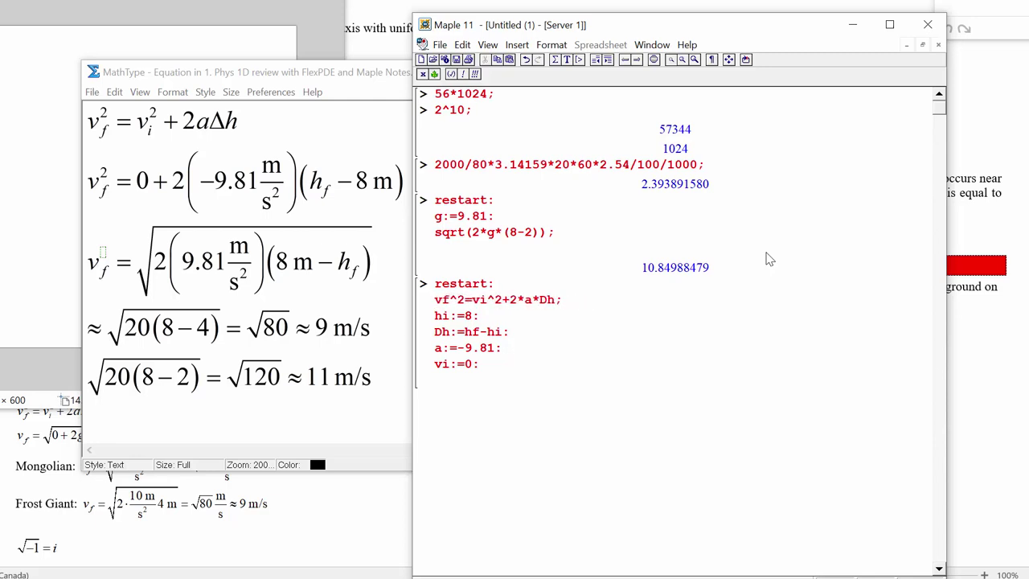
type("eqn:=")
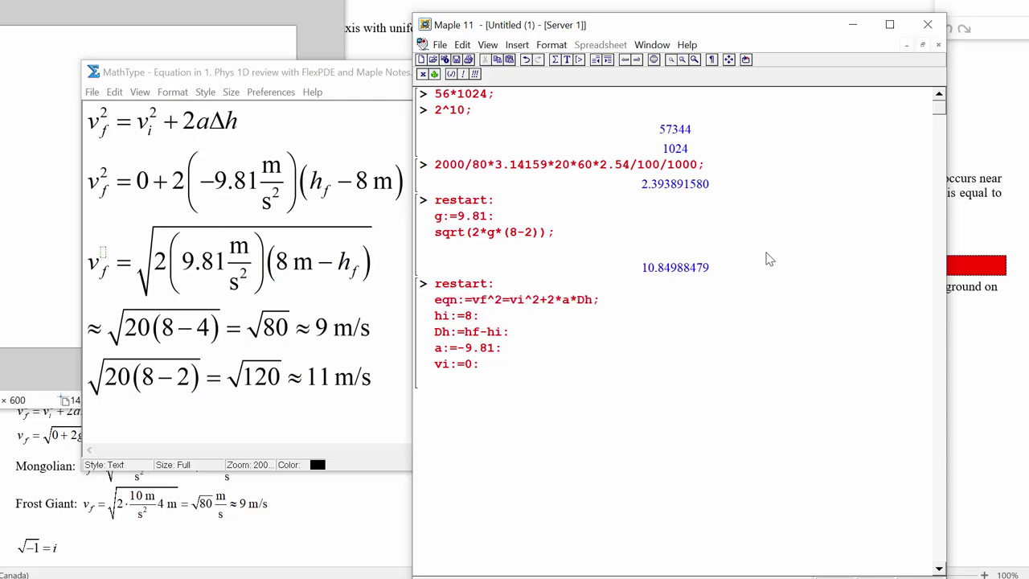
Add eqn; below the variable assignments and execute the block to display the evaluated kinematics equation.
key("Return")
key("shift+Return")
type("eqn;")
key("Return")
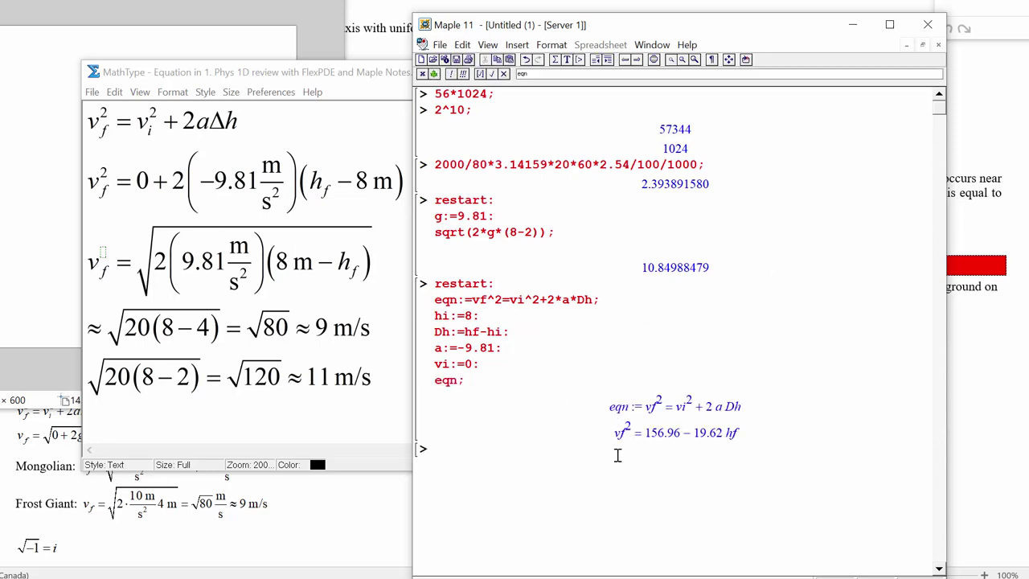
Add subs(hf=2, eqn); below the eqn; line and execute the block to substitute the final height.
left_click(488, 379)
key("shift+Return")
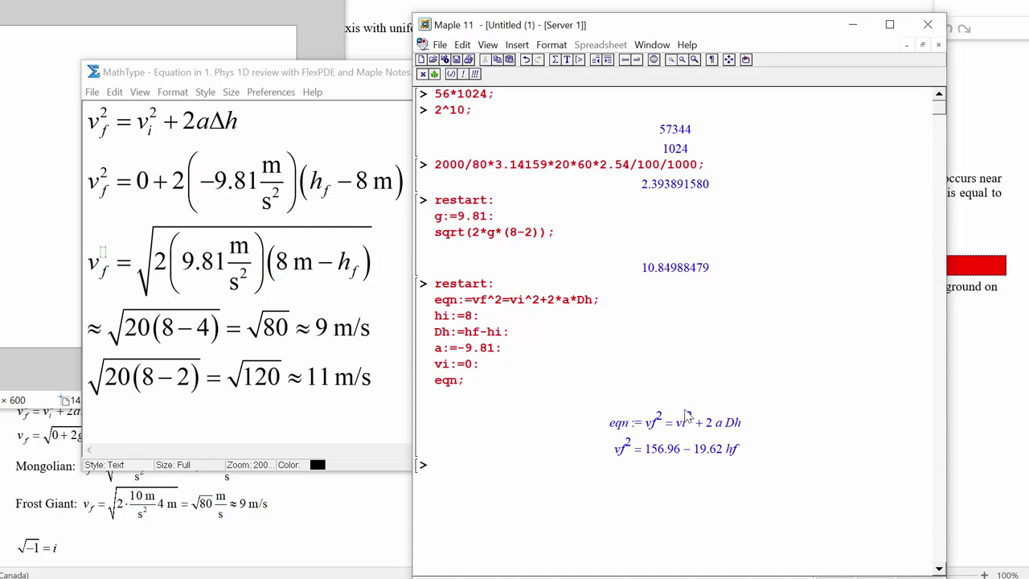
type("subs(hf=2, eqn);")
key("Return")
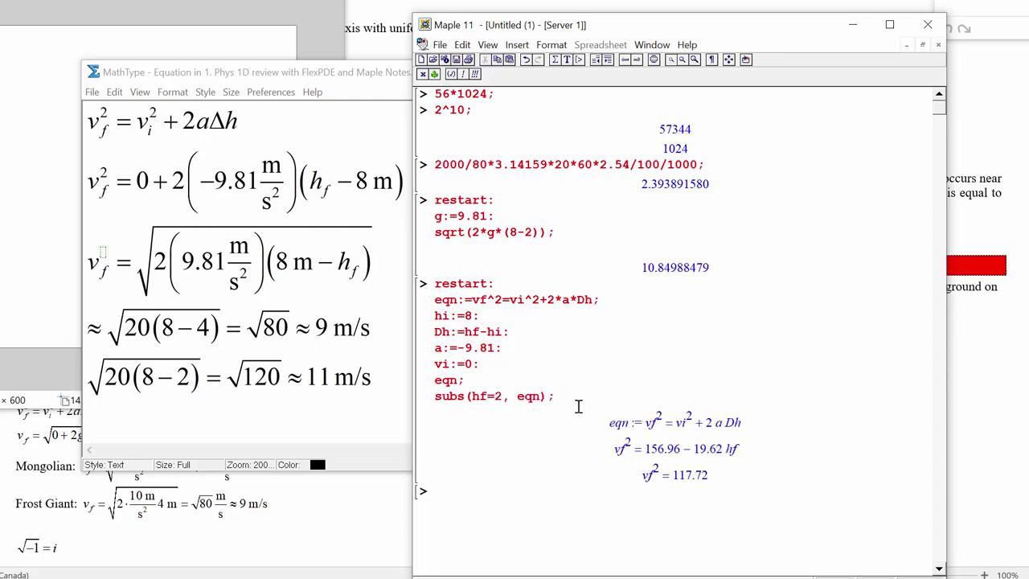
Append solve(%); after the substitution command and execute the block to solve for the final velocity.
left_click(559, 396)
type("solv(")
type("(%);")
key("Return")
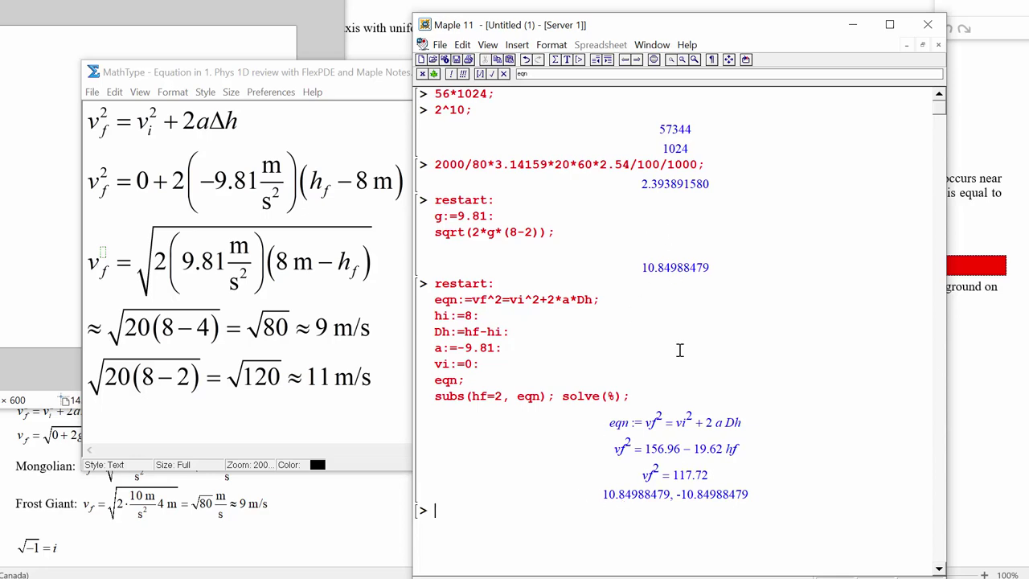
Compare the two velocity solutions with the squared velocity value in the Maple output.
left_click(714, 495)
left_click(639, 493)
left_click(648, 477)
left_click(686, 479)
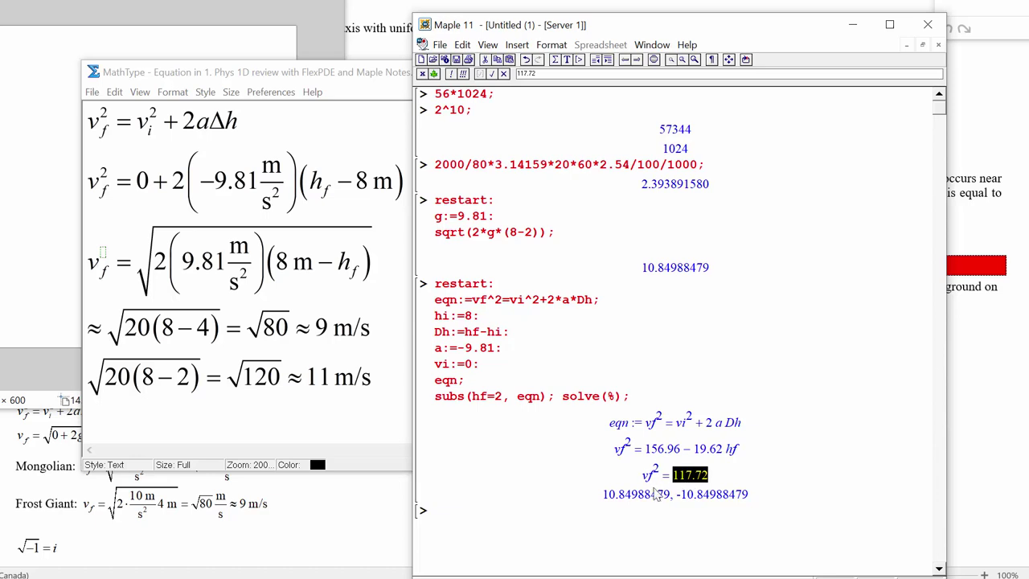
left_click(701, 494)
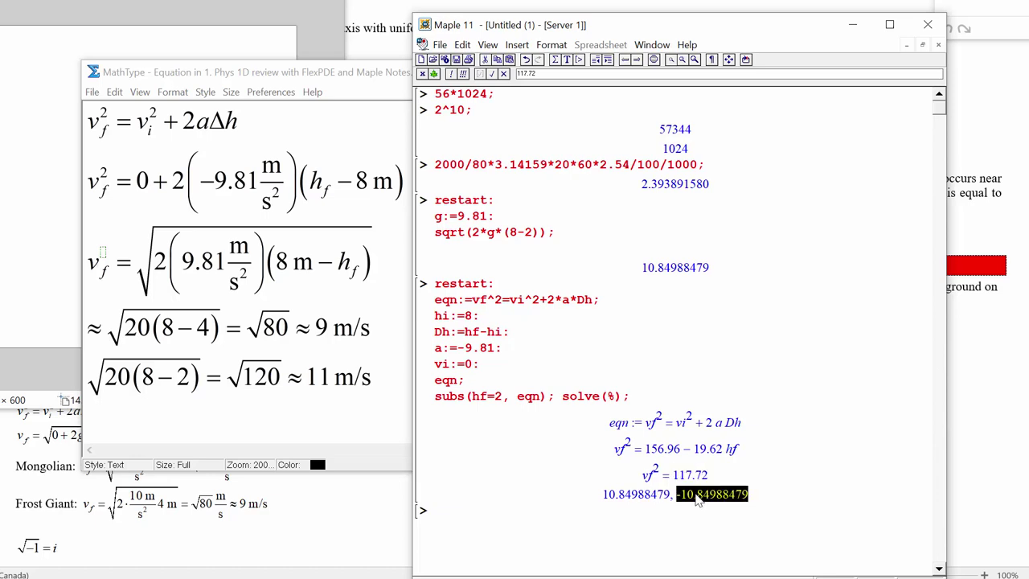
Switch to MathType and examine the terms of the substituted vf² equation, including the final height and the 8 m initial height.
left_click(211, 414)
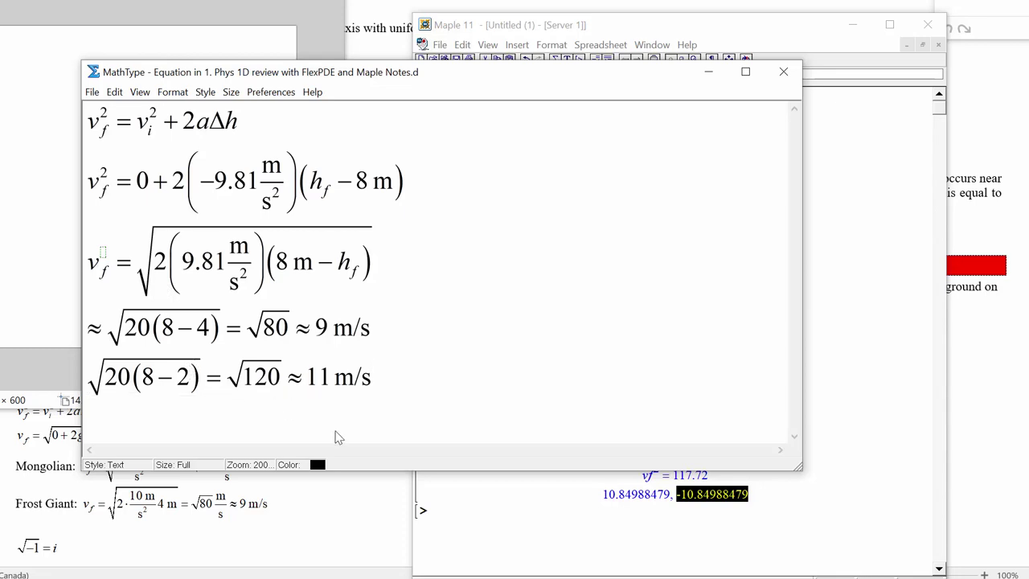
left_click(169, 257)
left_click(139, 281)
left_click(134, 402)
left_click_drag(103, 191, 84, 198)
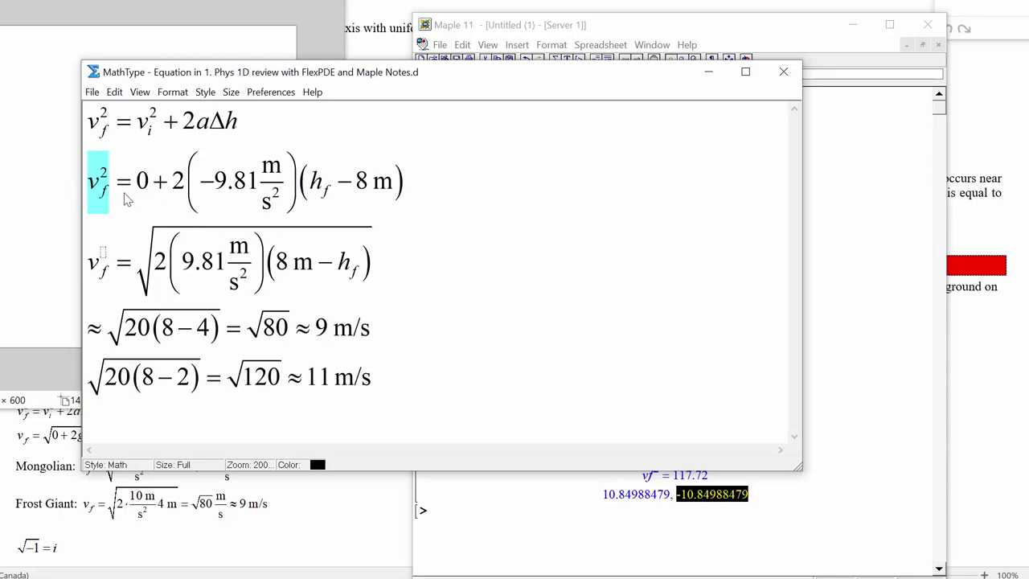
left_click(113, 198)
left_click_drag(113, 198, 72, 198)
left_click_drag(359, 186, 390, 182)
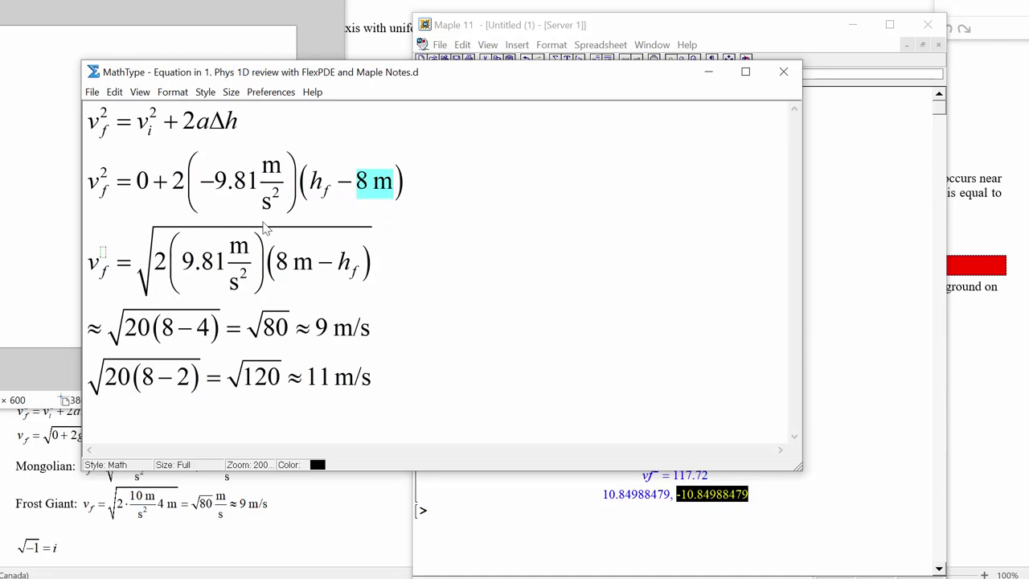
left_click(331, 189)
left_click_drag(333, 188, 311, 189)
left_click(310, 188)
left_click(333, 187)
double_click(333, 192)
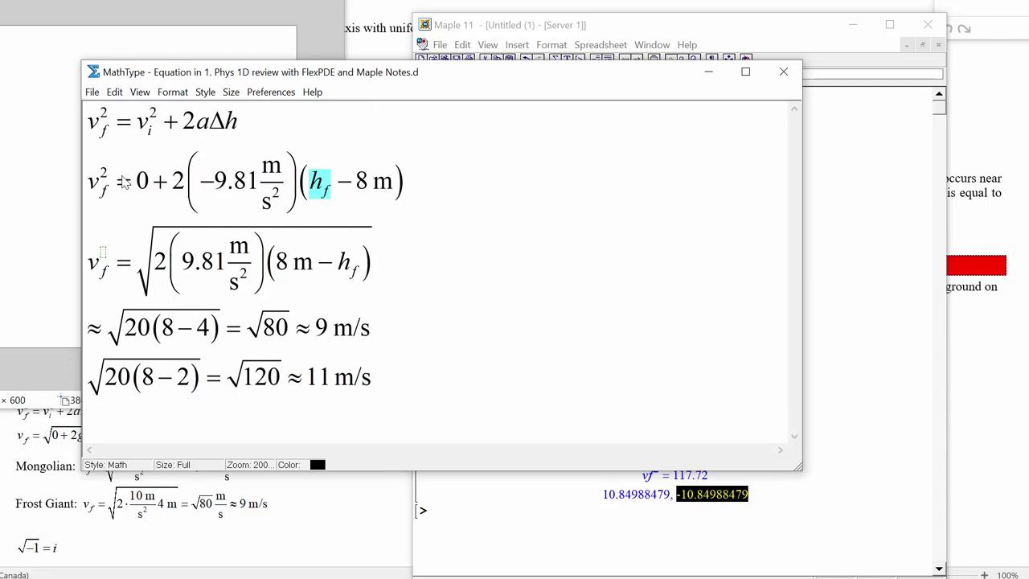
double_click(110, 196)
left_click(112, 199)
left_click_drag(112, 199, 85, 200)
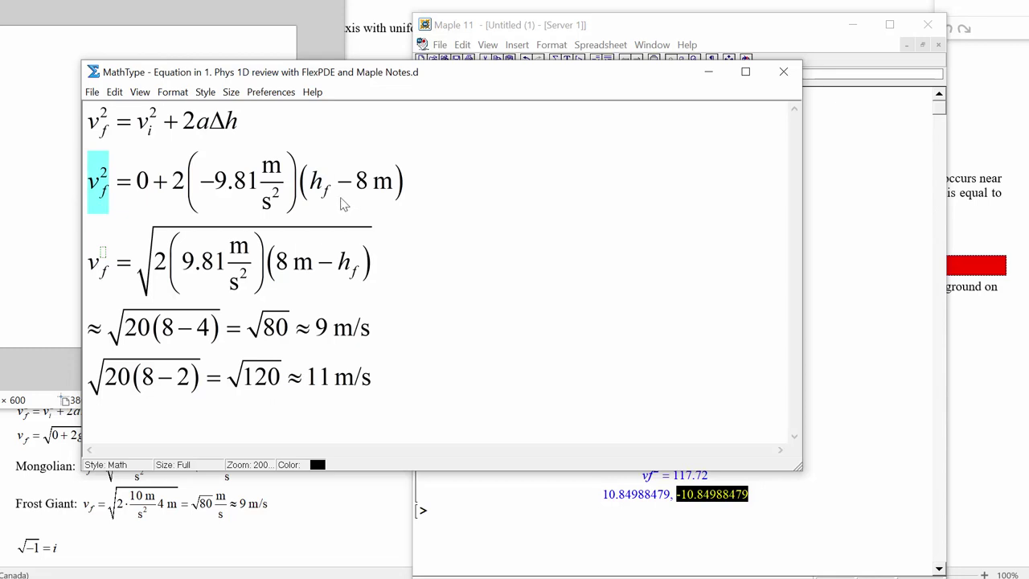
left_click_drag(149, 195, 470, 187)
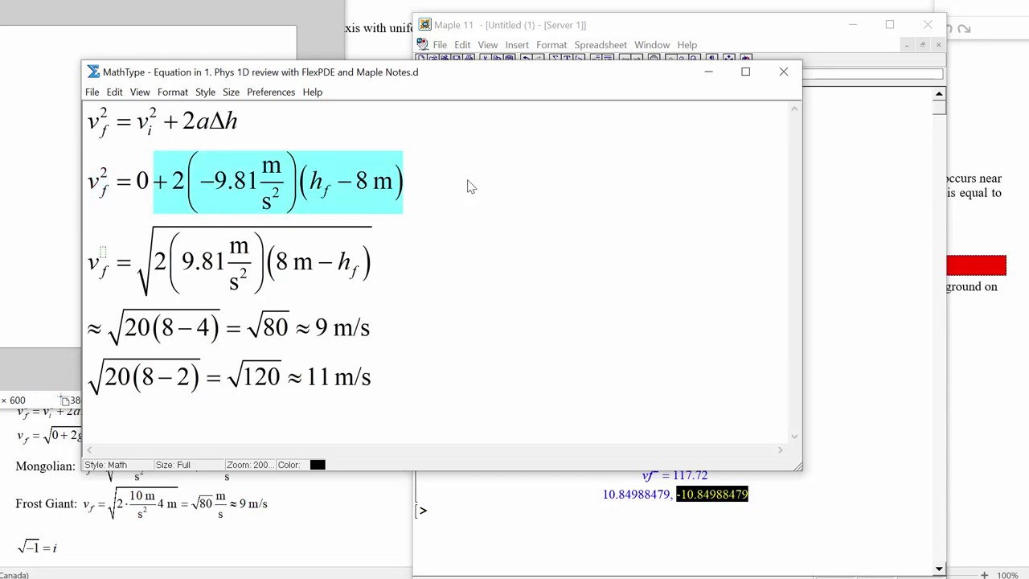
left_click(133, 198)
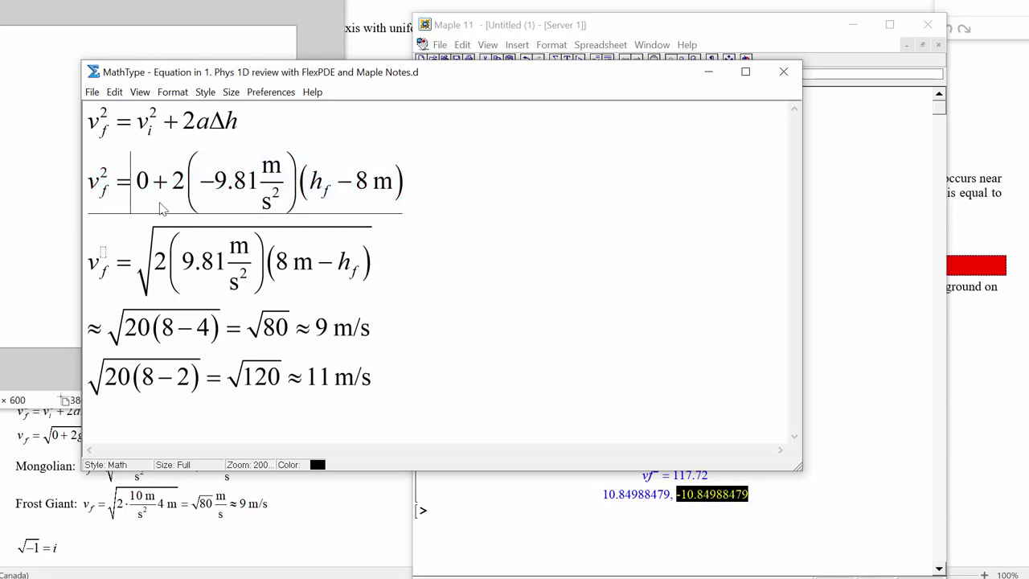
left_click_drag(129, 198, 479, 191)
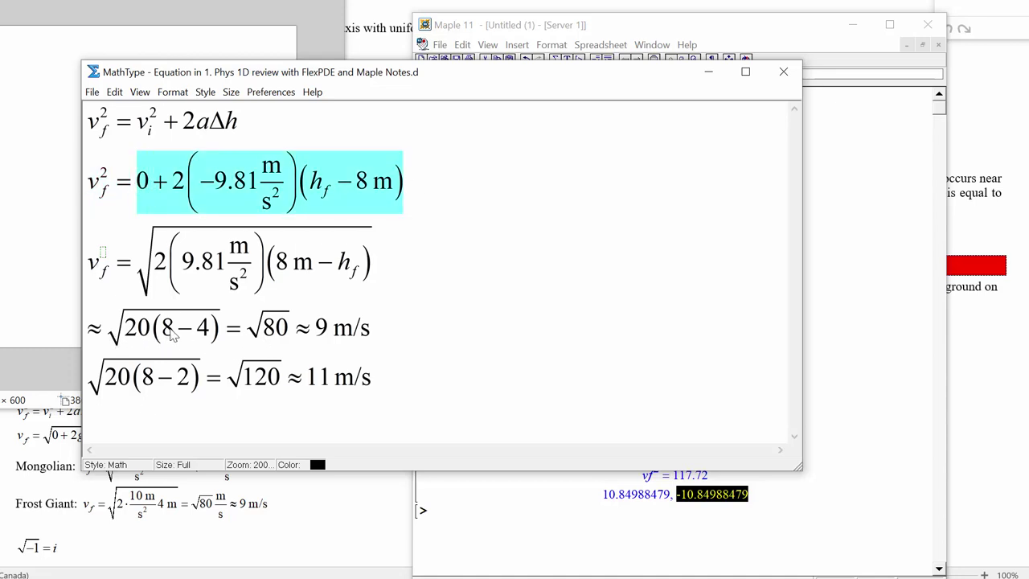
Examine the Frost Giant calculation with 8−4 under the root and its rounded speed, comparing it with the zero initial velocity term.
left_click(169, 333)
double_click(169, 333)
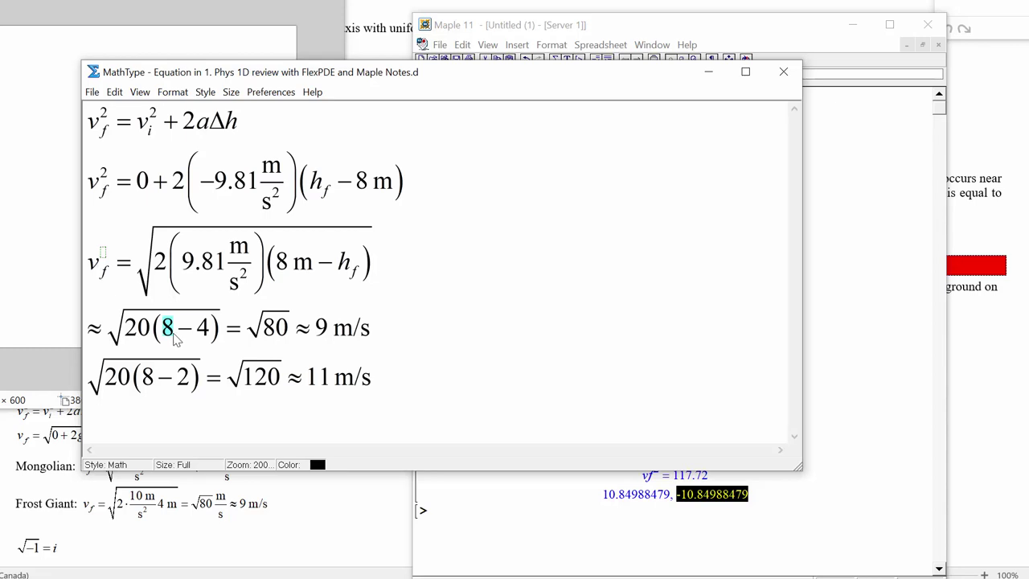
left_click(199, 329)
left_click(170, 328)
left_click(163, 327)
double_click(141, 180)
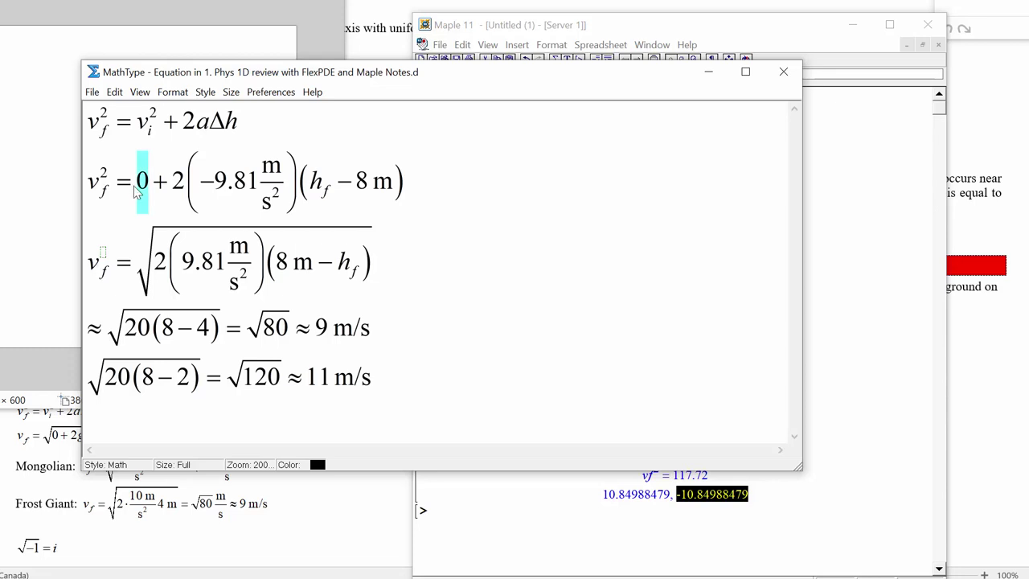
double_click(203, 336)
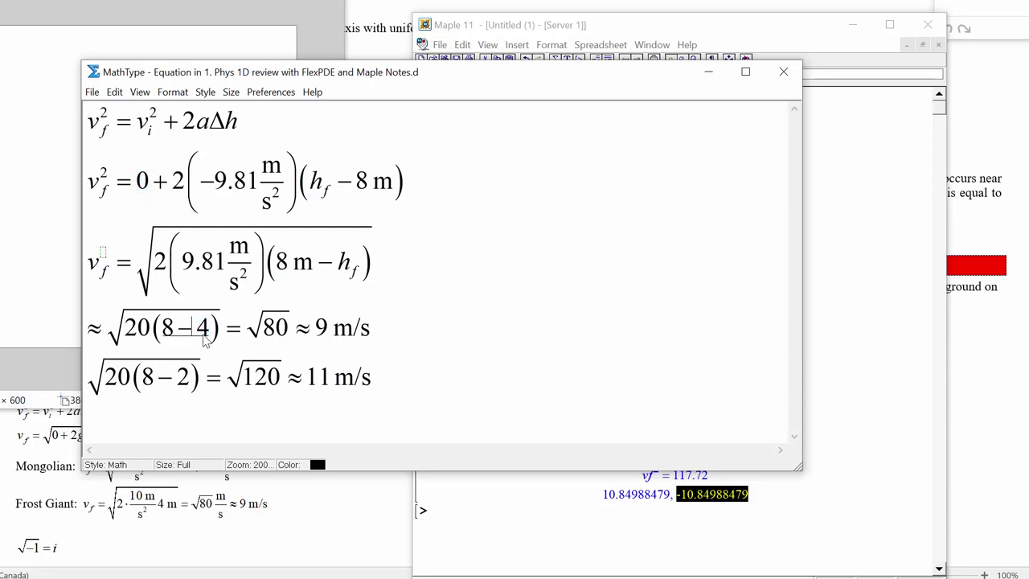
left_click_drag(314, 339, 386, 344)
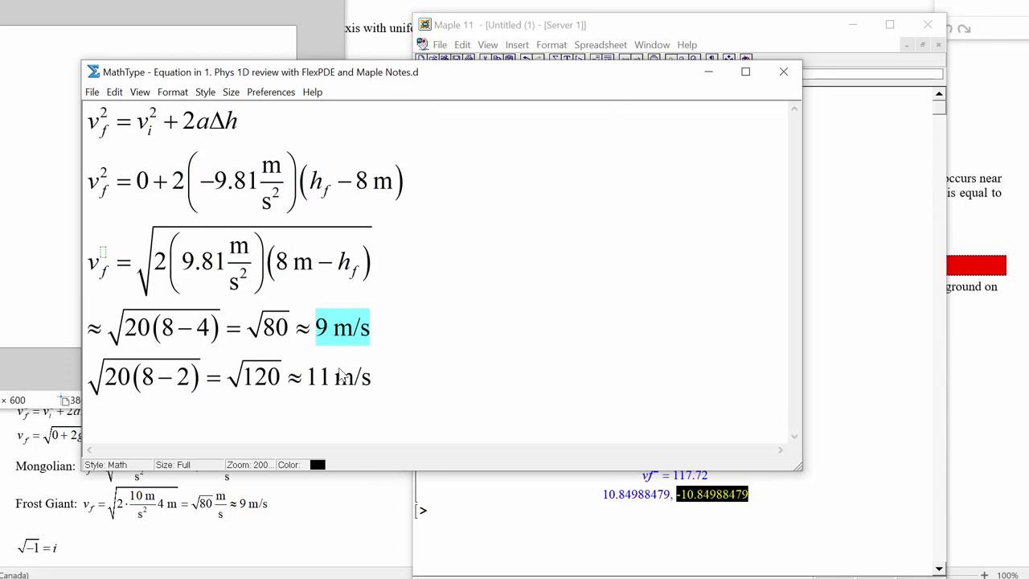
left_click(187, 336)
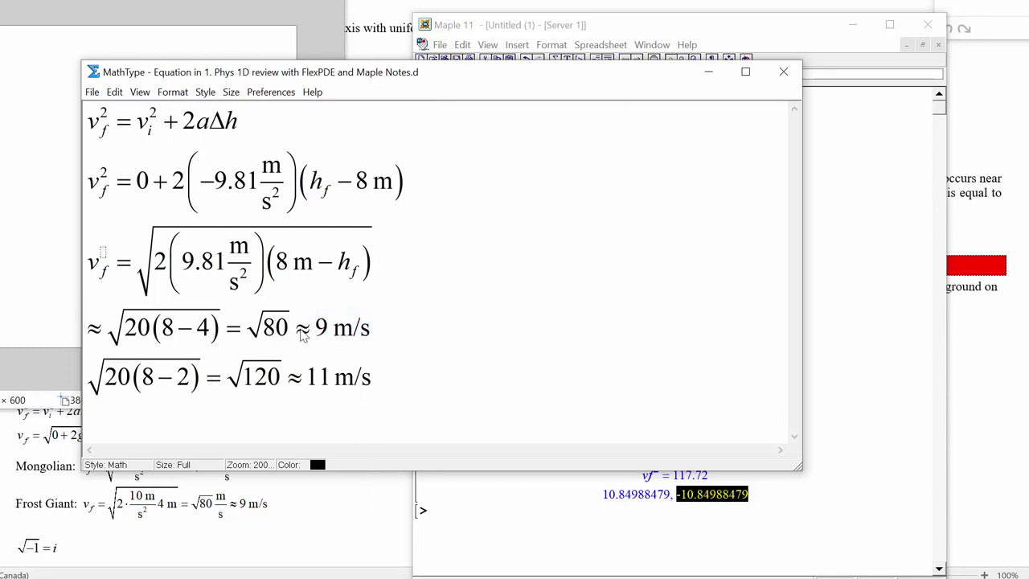
left_click_drag(301, 335, 423, 330)
left_click(192, 341)
double_click(168, 328)
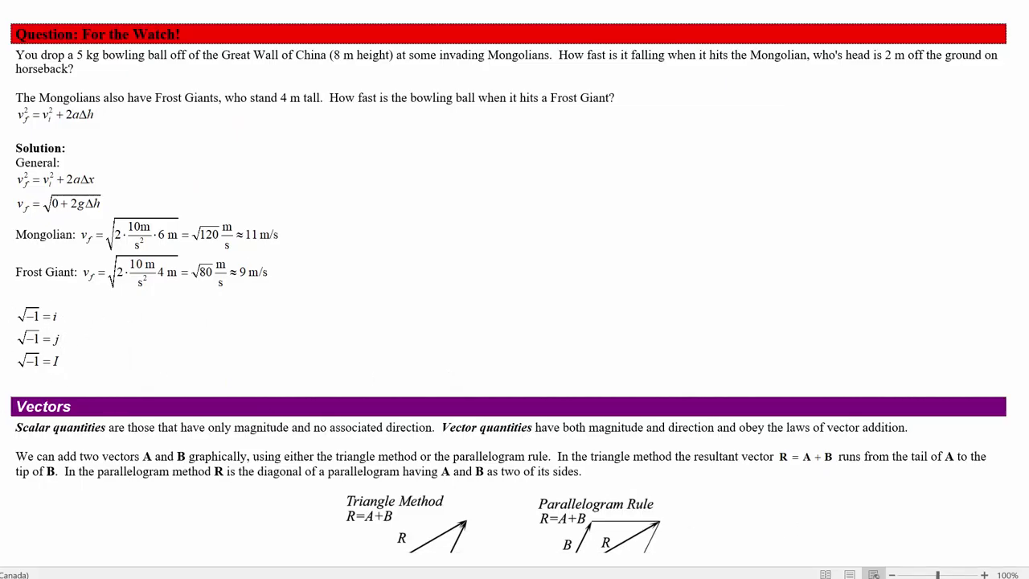
Switch to Maple, change the gravity assignment to g:=-9.81: and re-execute the square root calculation.
key("alt+Tab")
left_click(435, 282)
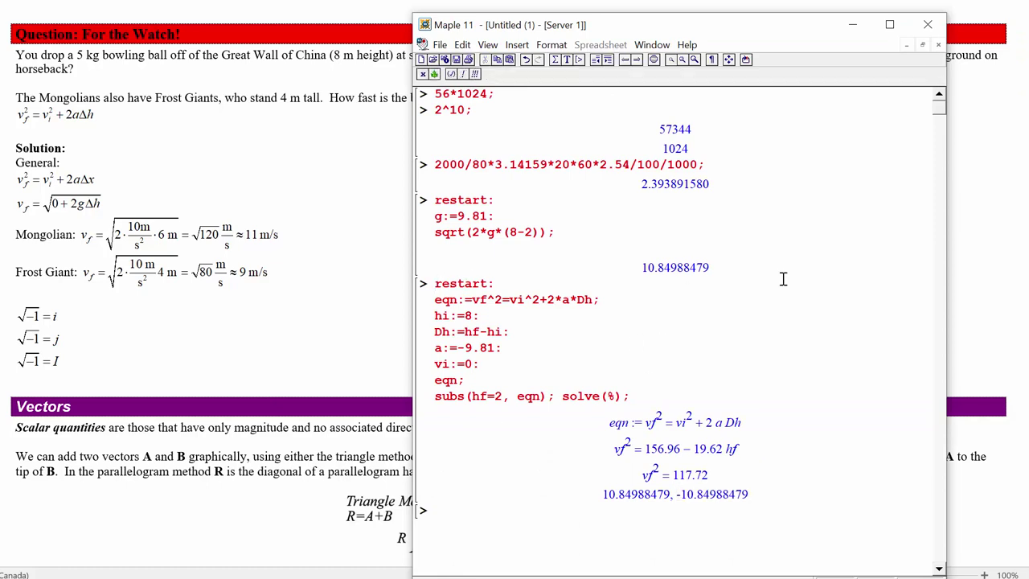
key("Up")
key("Right")
key("Right")
key("Right")
key("Right")
key("Right")
key("Right")
key("Up")
type("-")
key("Return")
left_click(705, 274)
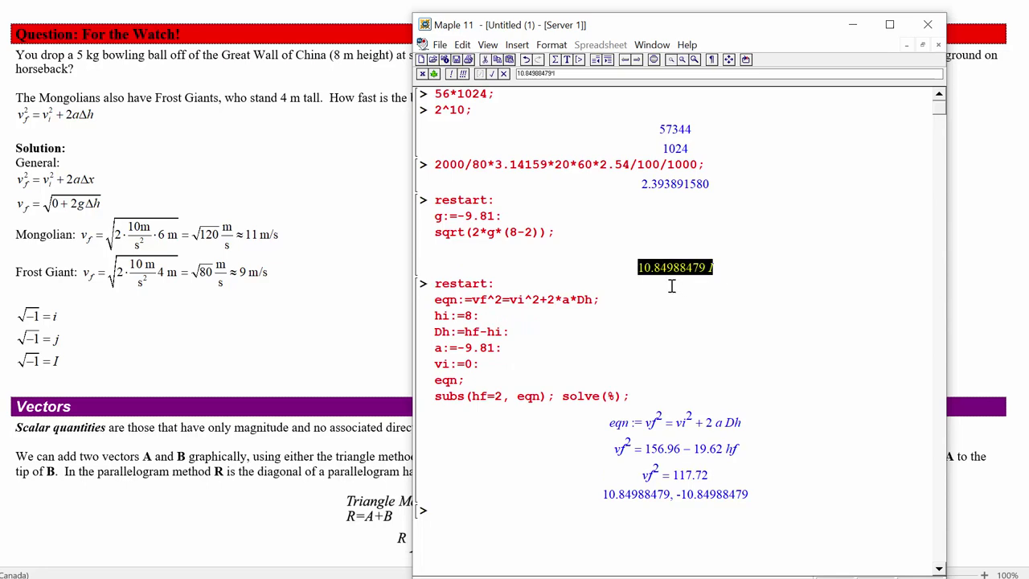
Add sqrt(-1); below the square root calculation, execute it, and return to the Word notes.
left_click(716, 257)
triple_click(623, 227)
left_click(610, 230)
key("shift+Return")
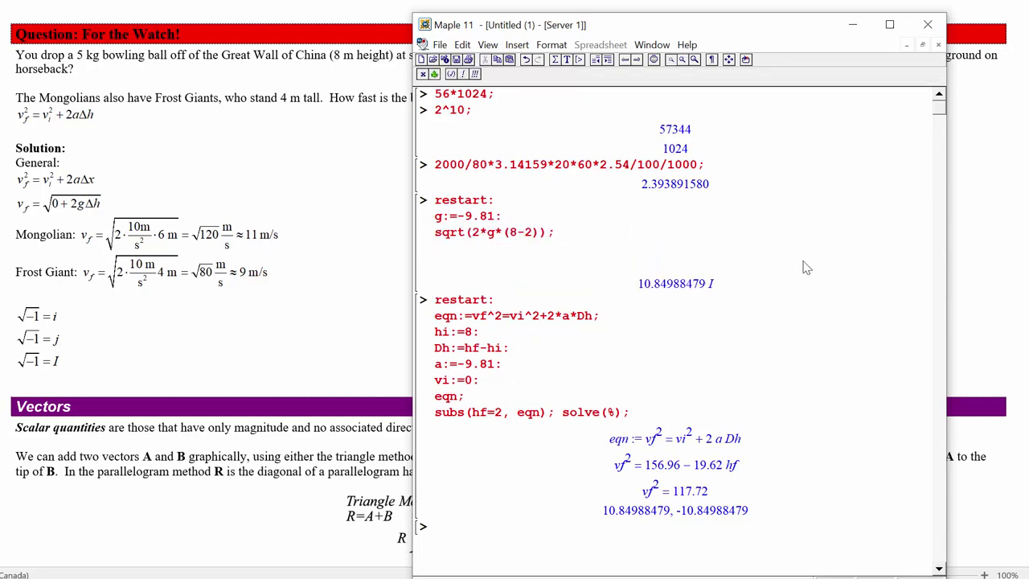
type("sqrt(-1);")
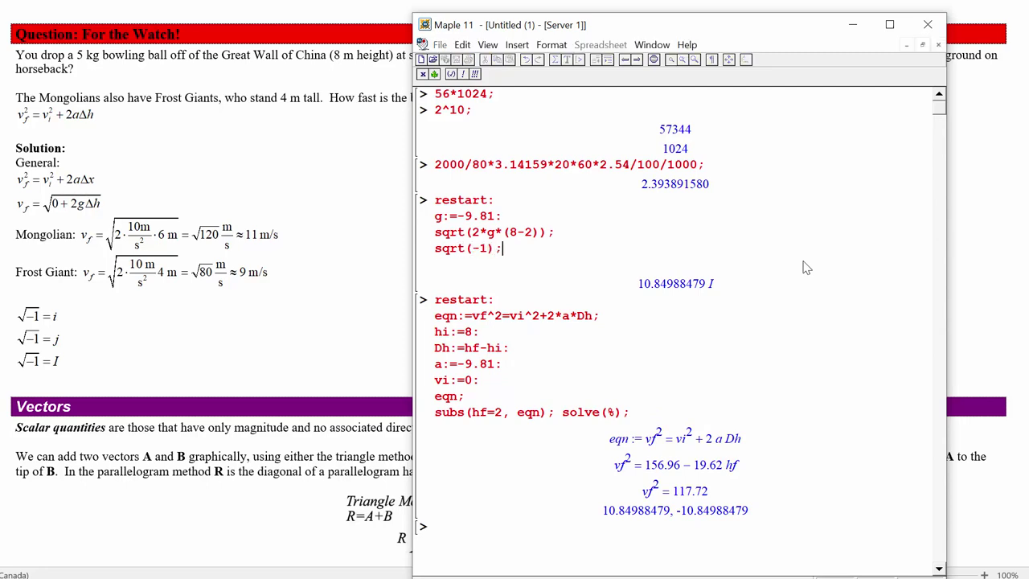
key("Return")
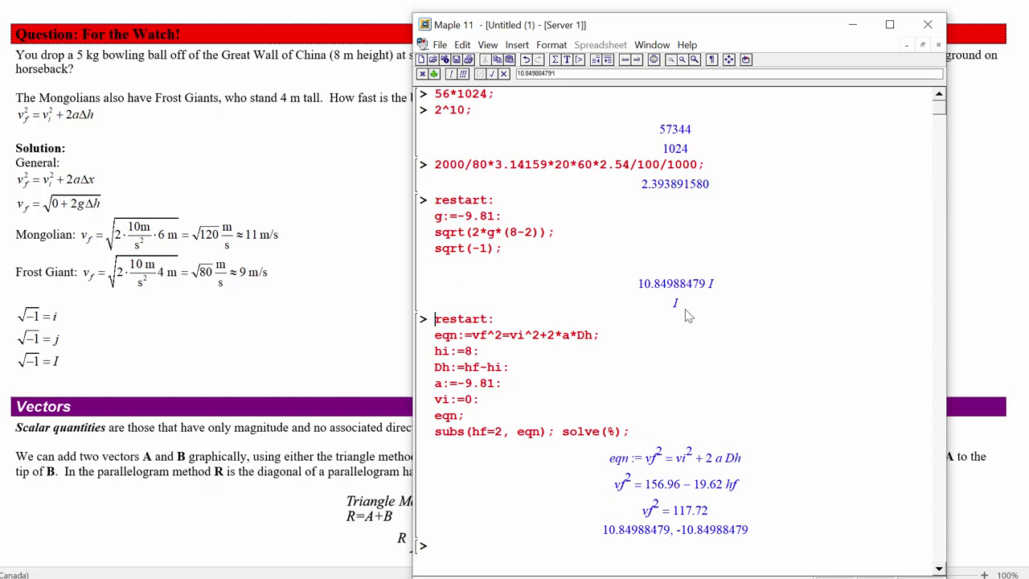
left_click(258, 344)
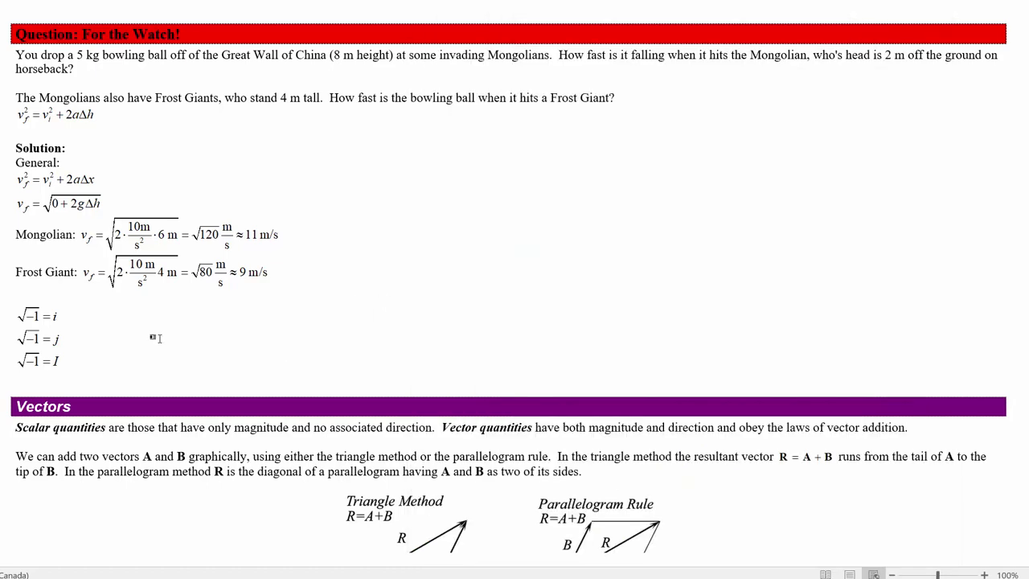
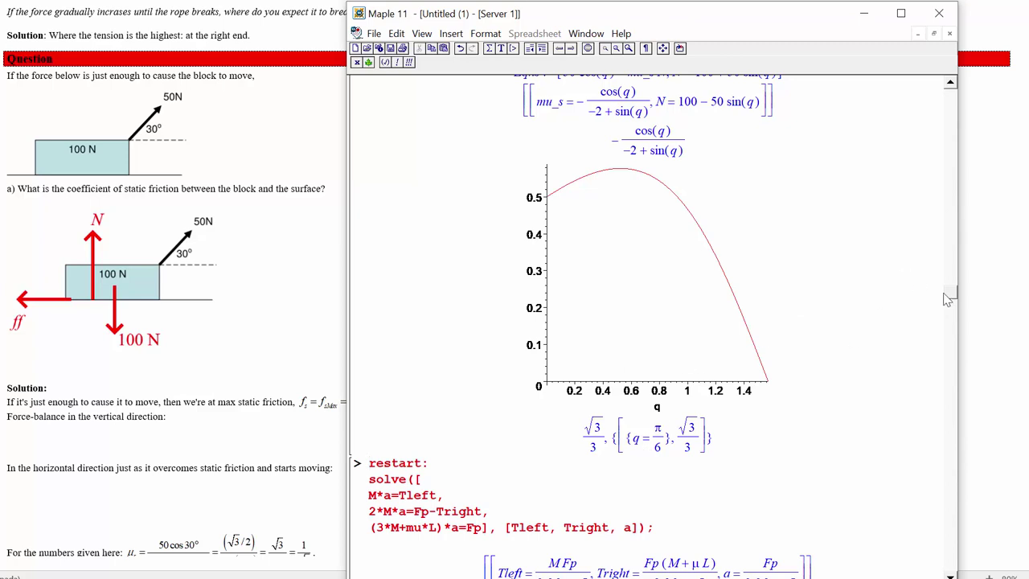
Review the static friction coefficient solution and read part b on the block's acceleration in the Word notes.
scroll(946, 299, "up", 1)
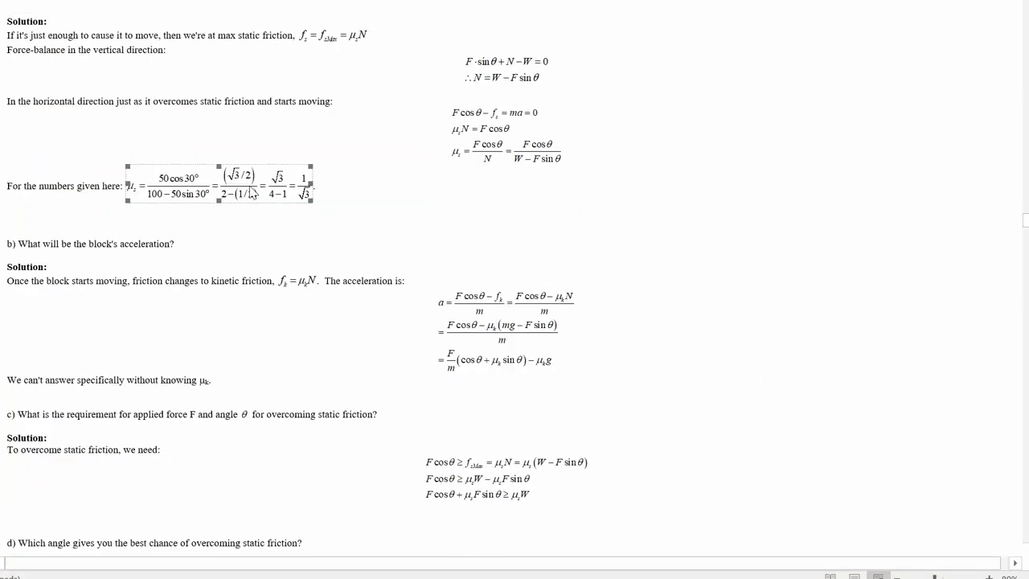
left_click(347, 180)
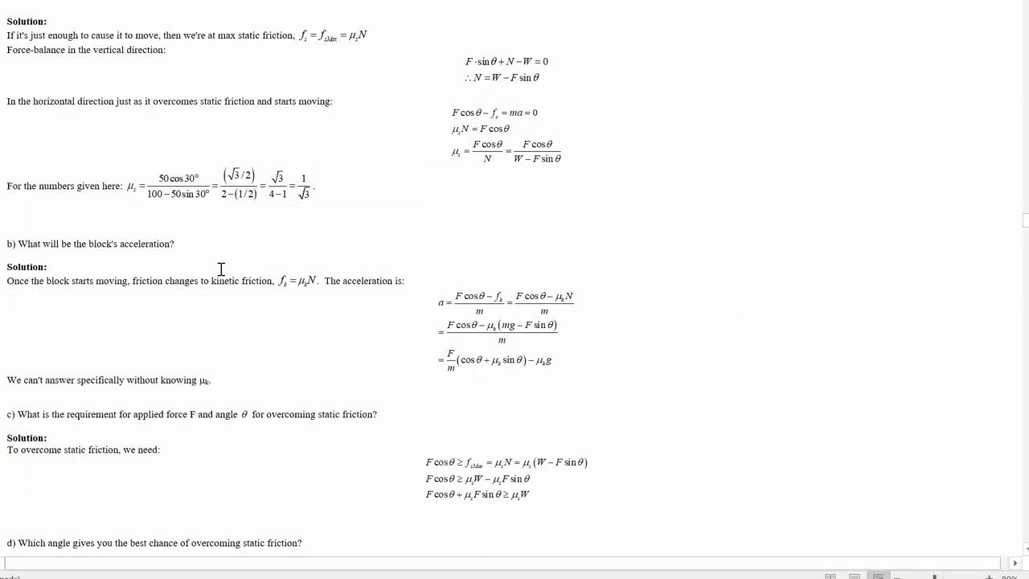
scroll(211, 241, "up", 3)
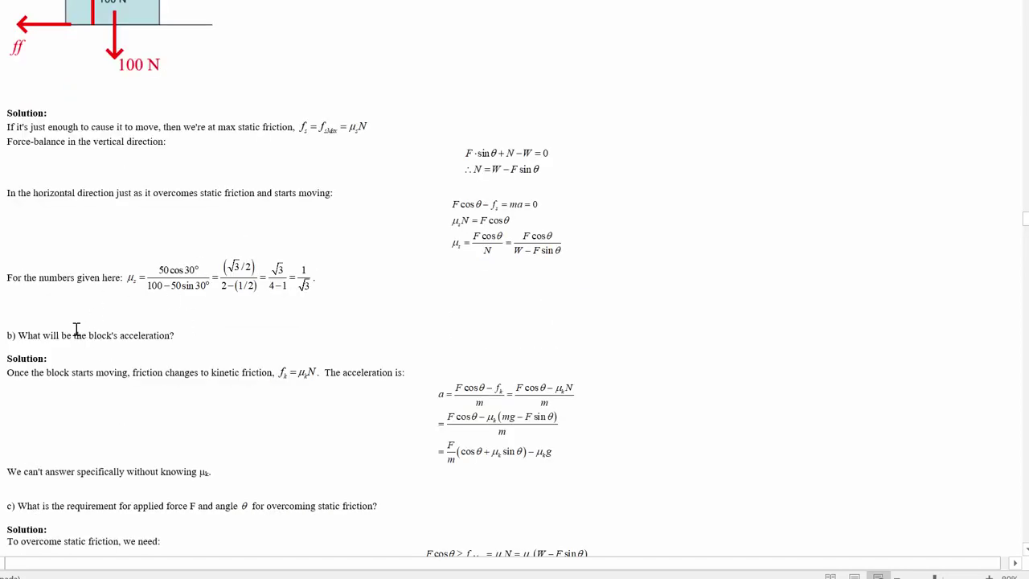
left_click_drag(9, 335, 211, 345)
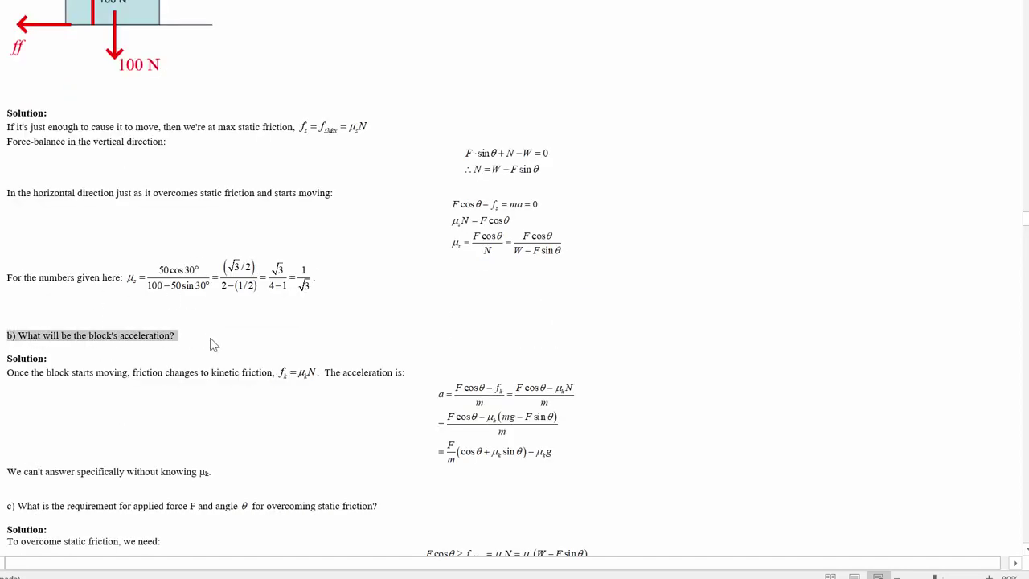
left_click(212, 344)
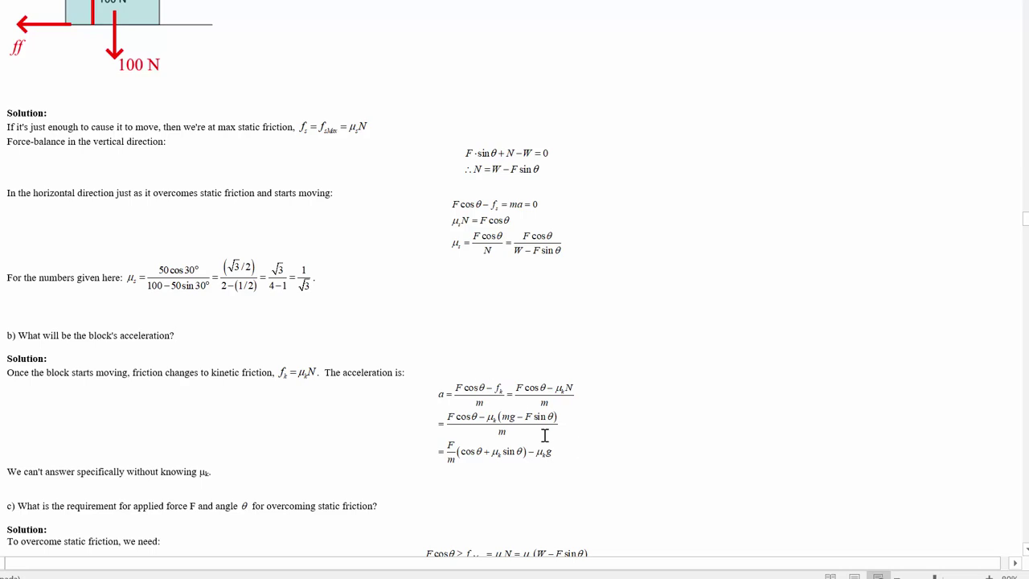
Read part c on the force and angle required to overcome static friction, review its solution, and switch back to Maple.
scroll(396, 361, "down", 3)
left_click_drag(38, 418, 199, 425)
left_click(169, 415)
left_click(300, 415, "shift")
left_click(359, 415)
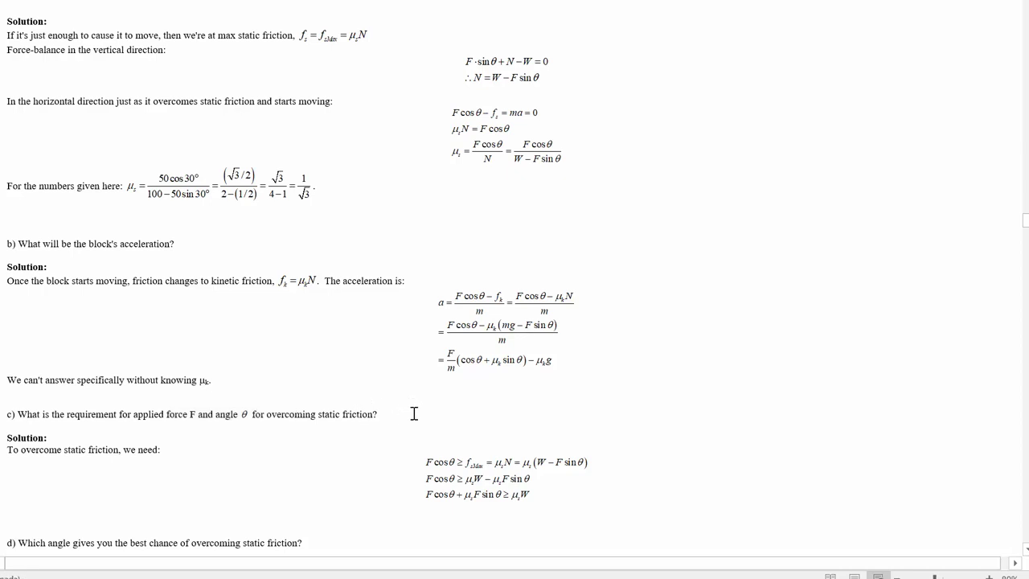
left_click_drag(352, 412, 202, 406)
left_click(156, 420)
scroll(531, 487, "down", 2)
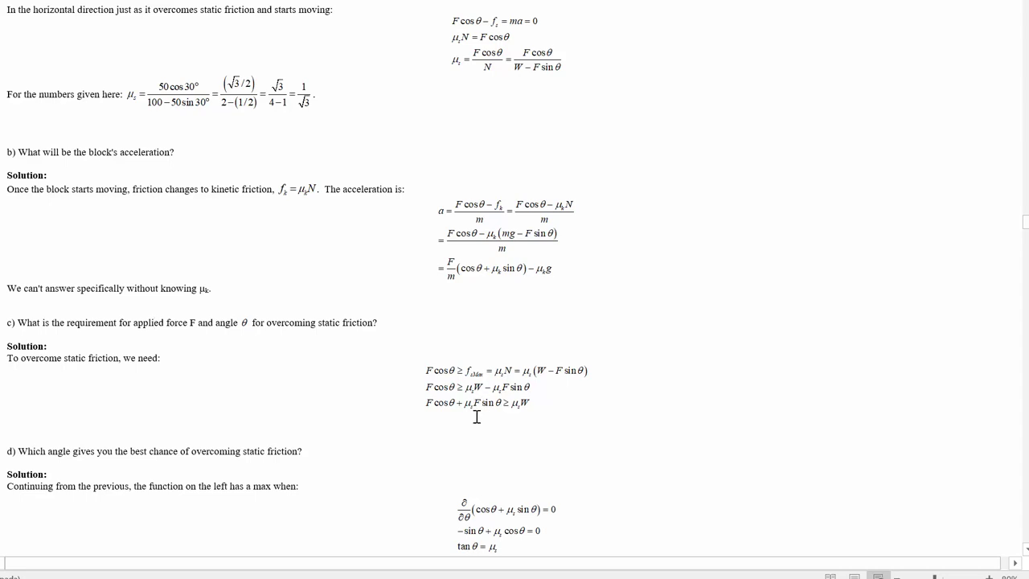
key("alt+Tab")
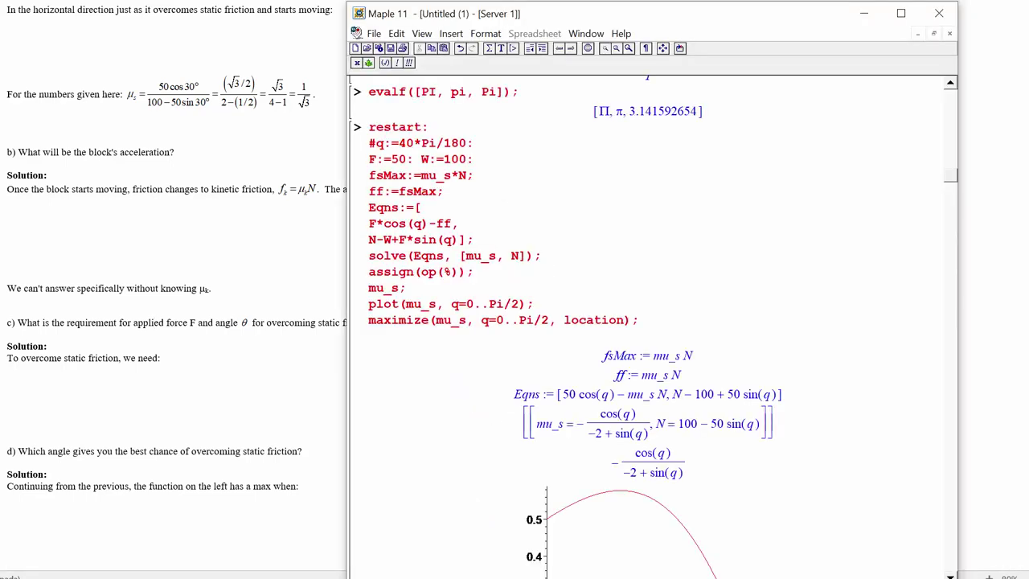
Examine the static friction plot and its maximize output, compare with the Word notes, and return to Maple.
left_click_drag(952, 181, 952, 265)
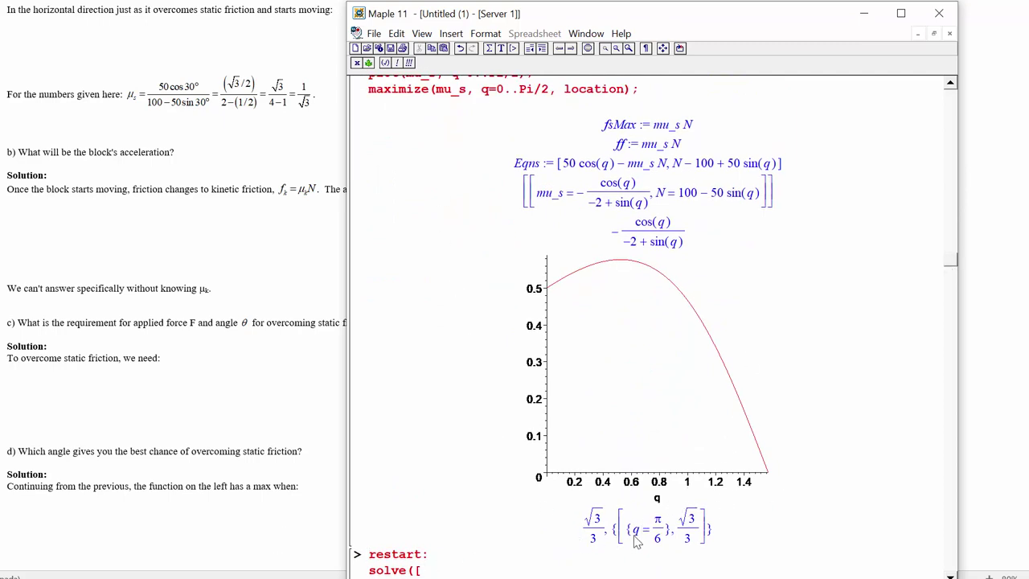
left_click_drag(950, 265, 956, 182)
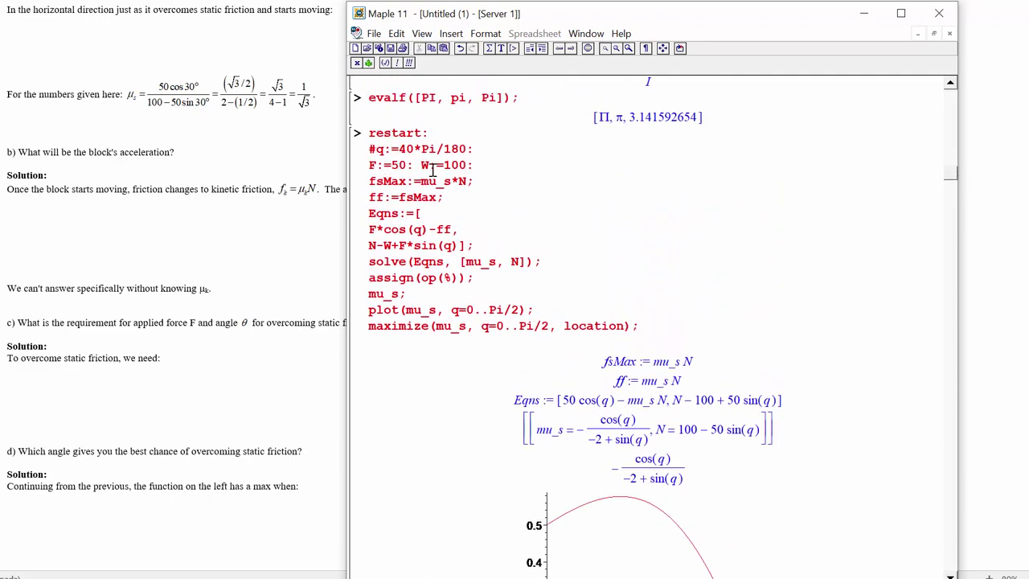
scroll(481, 163, "down", 7)
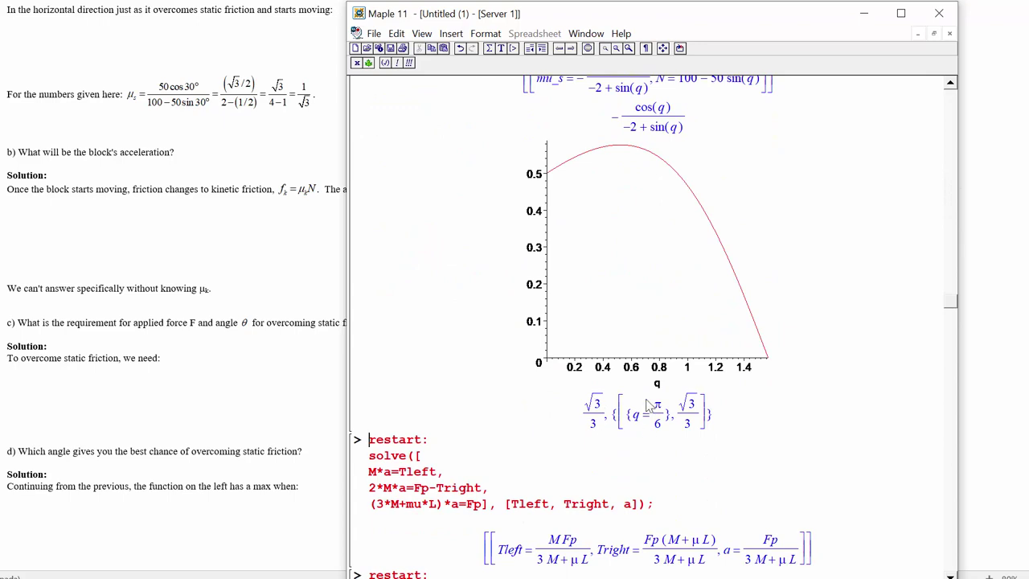
left_click(218, 338)
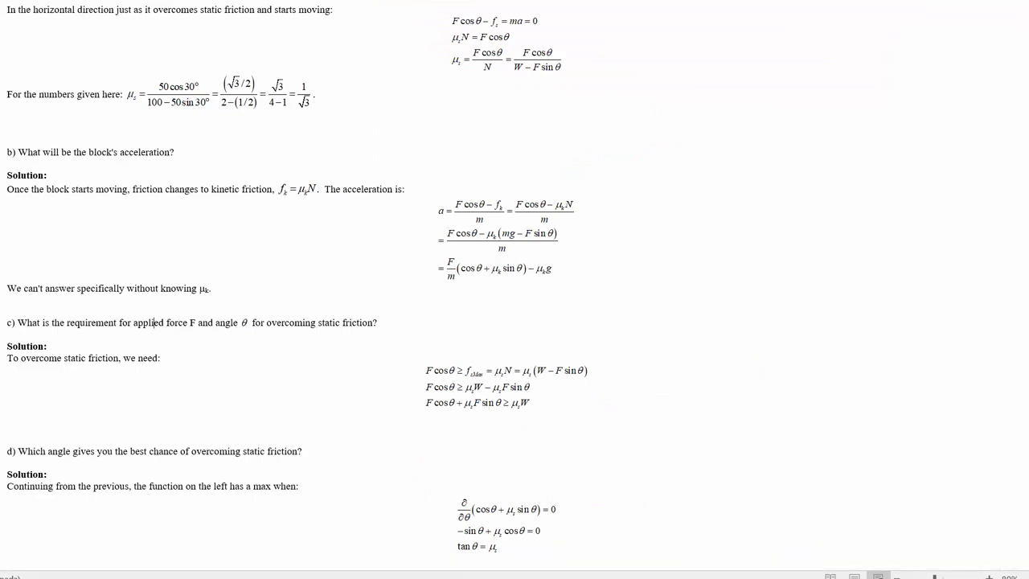
key("alt+Tab")
Change the applied force to F:=100 in the static friction calculation, re-execute it, and inspect the resulting plot and maximum.
left_click_drag(952, 314, 944, 190)
left_click(408, 156)
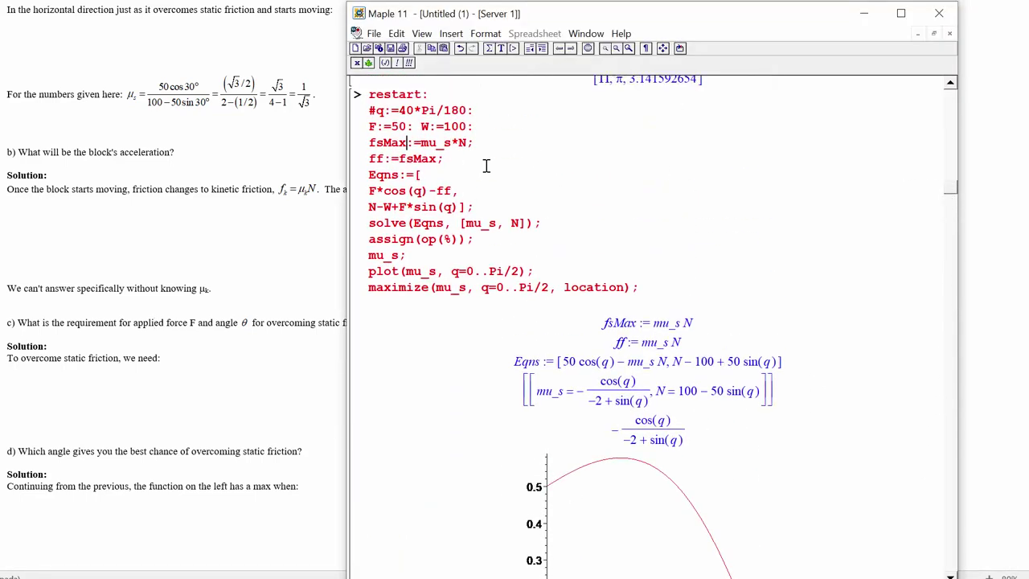
key("shift+Left")
key("BackSpace")
type("10")
key("Return")
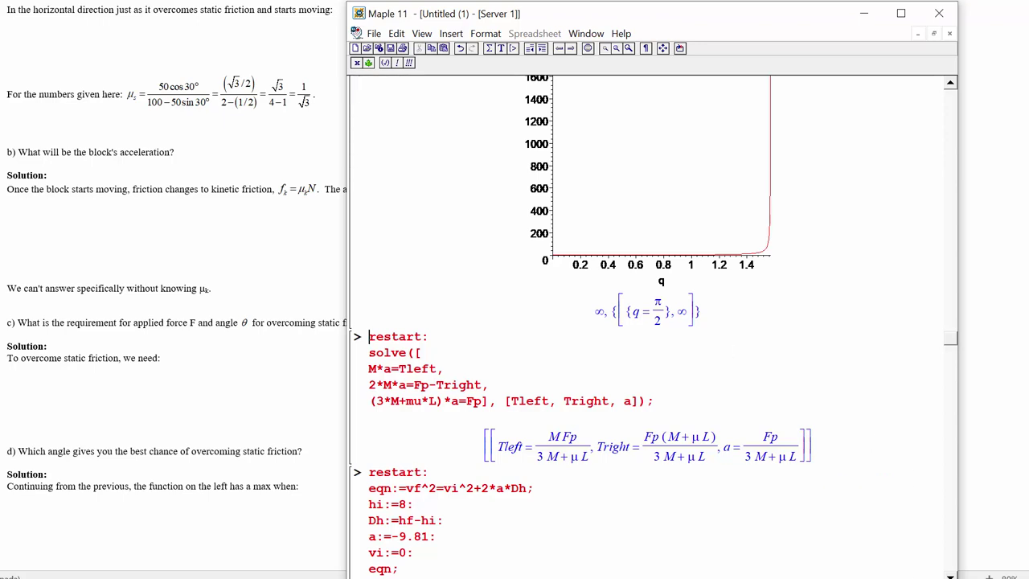
key("alt+Tab")
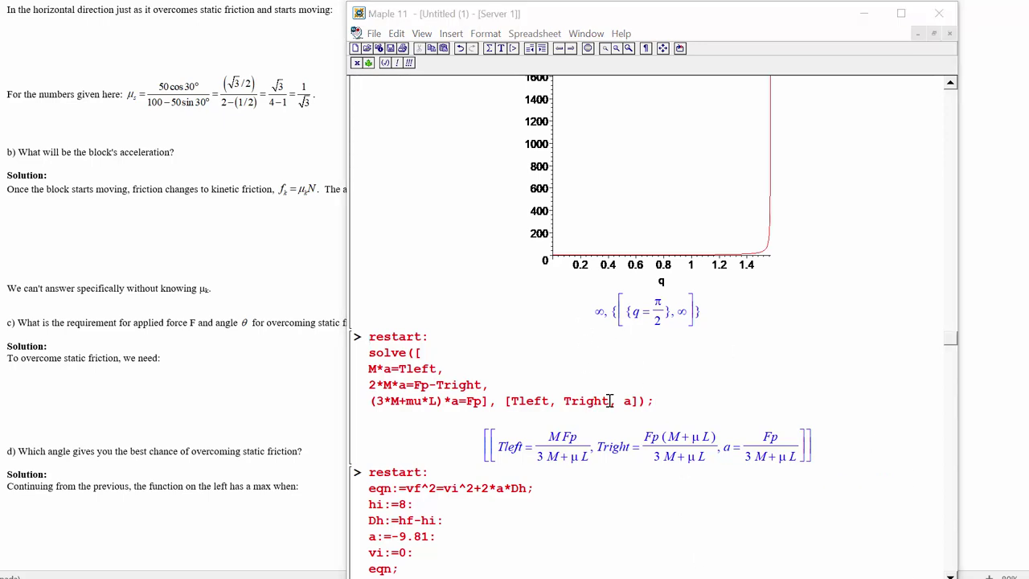
left_click(955, 338)
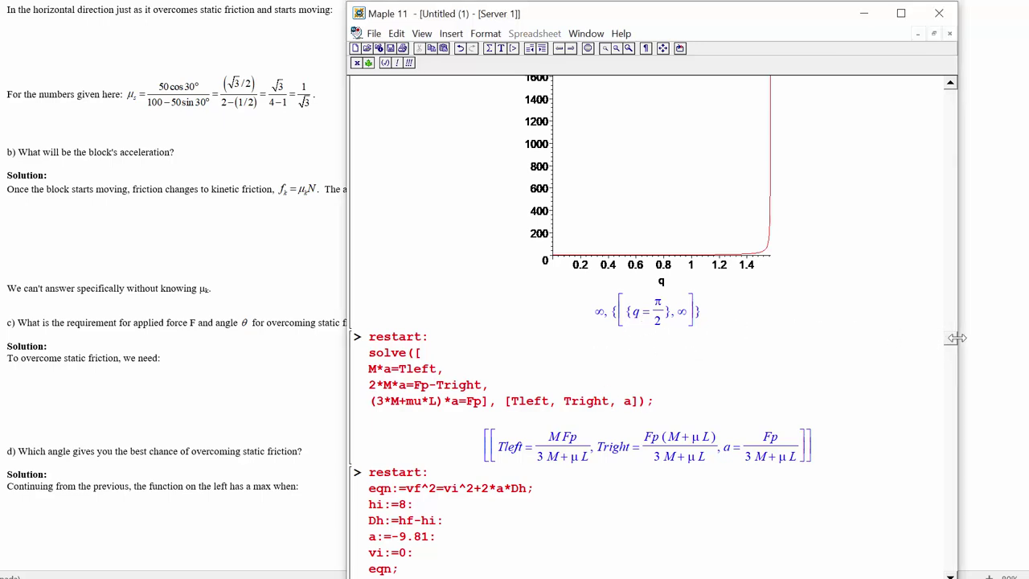
left_click_drag(952, 337, 948, 292)
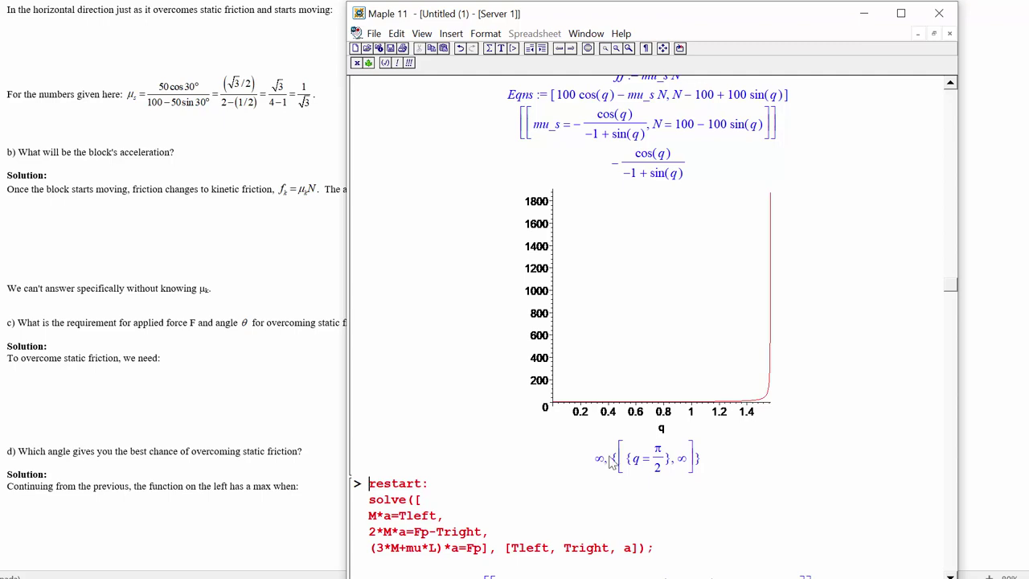
Change the applied force to F:=10, re-execute the static friction calculation, and inspect the resulting plot and maximum.
left_click_drag(951, 287, 924, 165)
left_click(409, 208)
key("Delete")
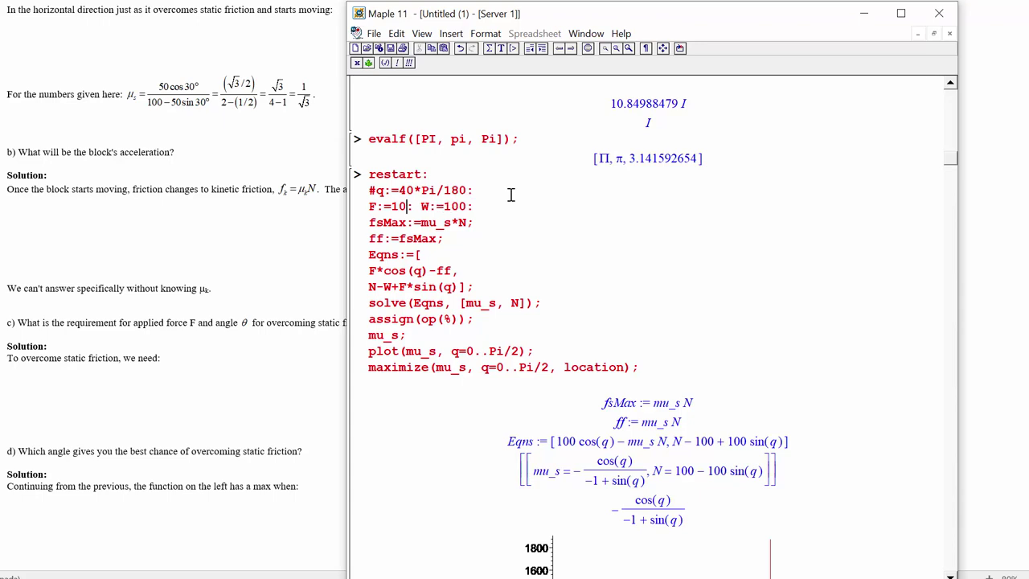
key("Return")
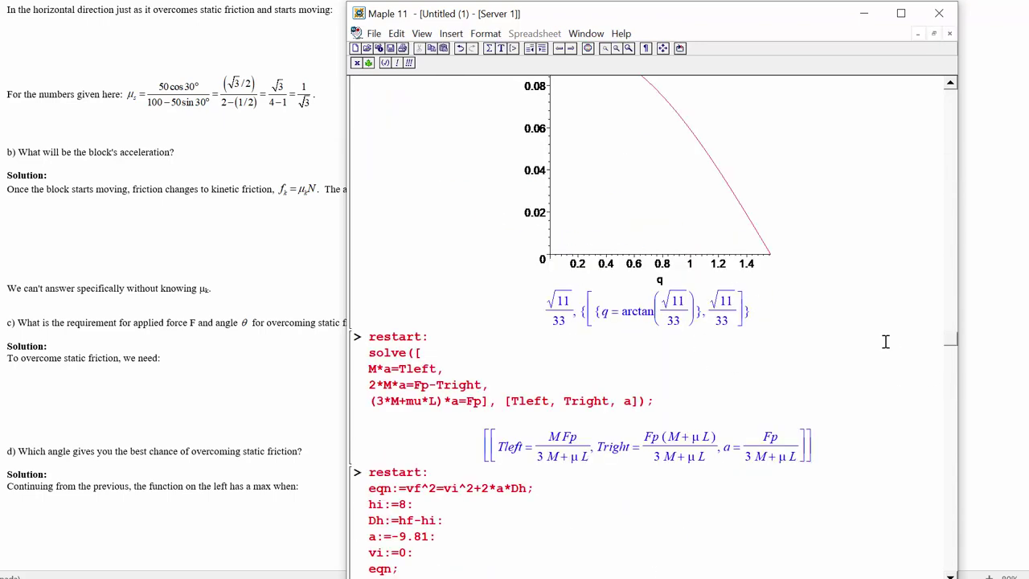
scroll(925, 354, "up", 3)
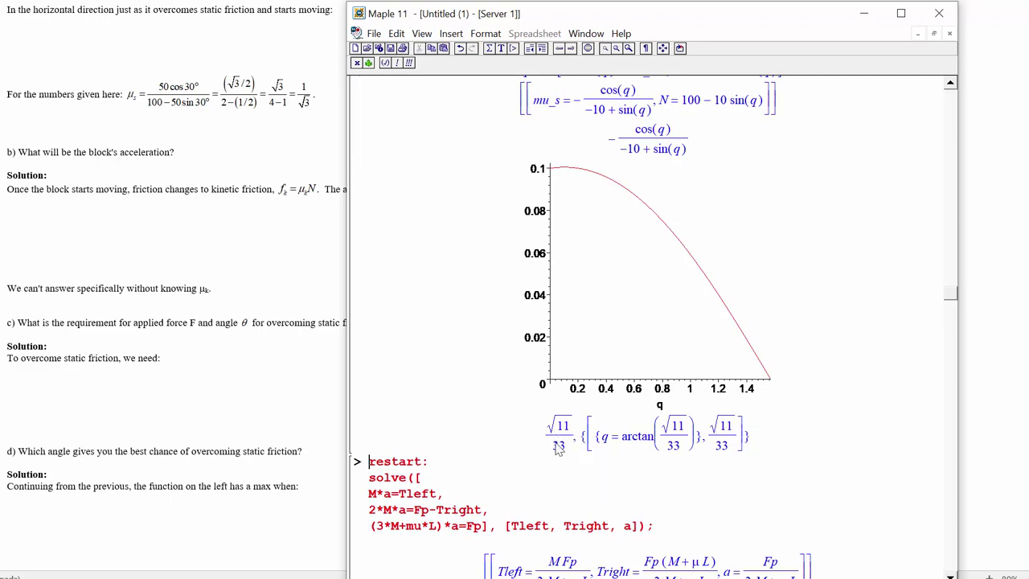
Change the applied force to F:=1, re-execute the static friction calculation, and inspect the resulting plot and maximum.
left_click_drag(951, 294, 959, 182)
left_click_drag(407, 145, 400, 143)
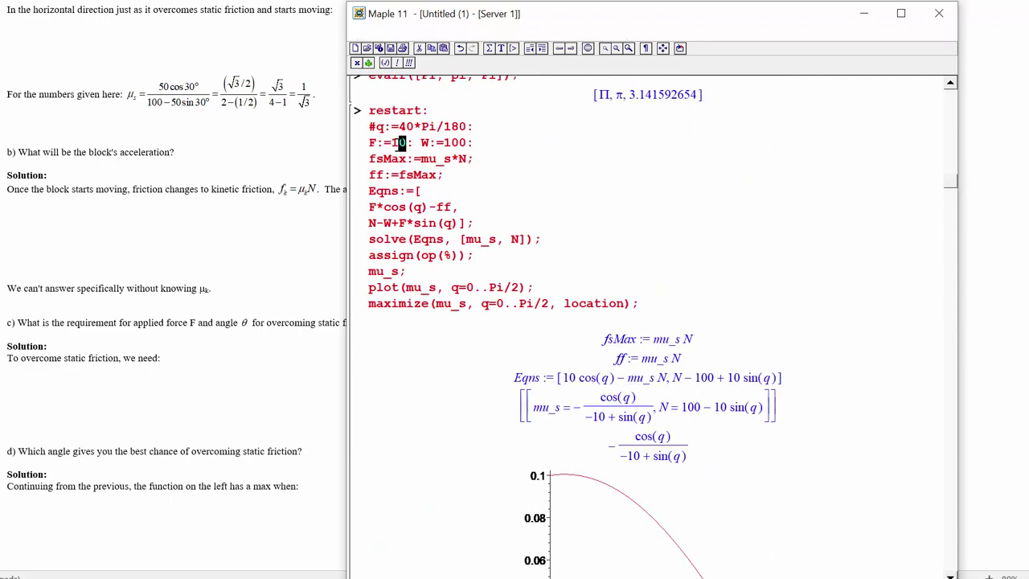
key("Delete")
key("Return")
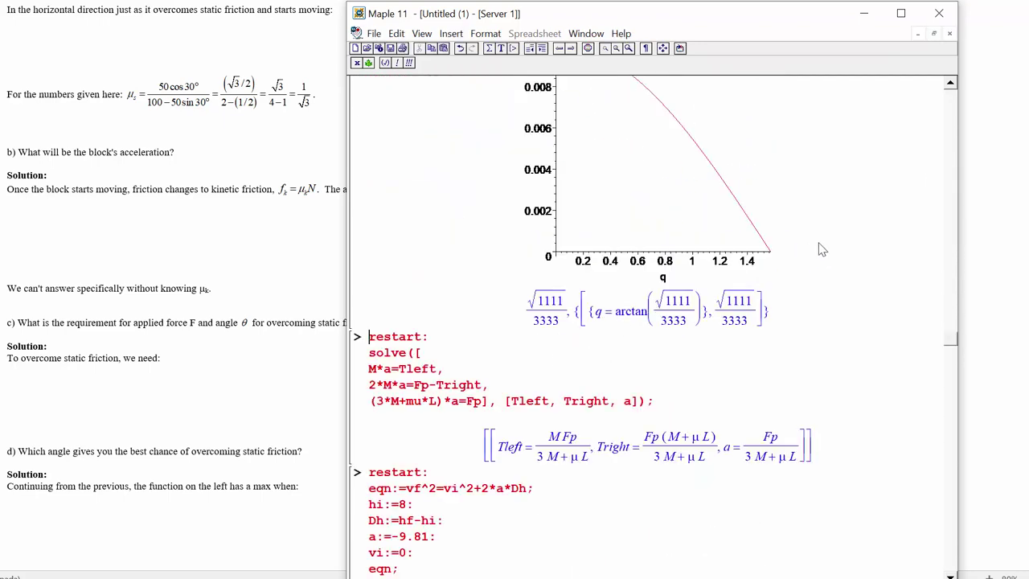
left_click_drag(954, 342, 946, 306)
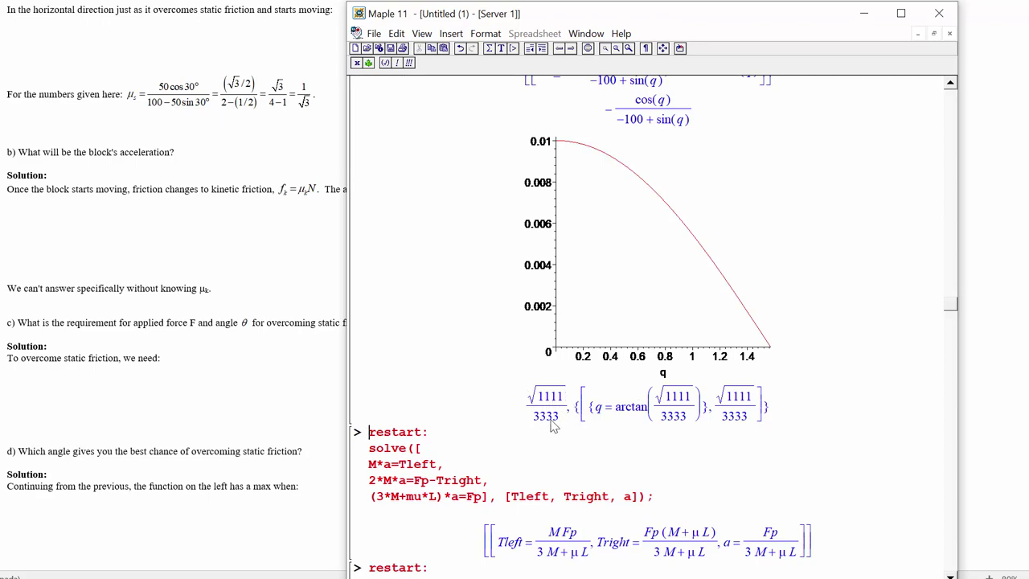
Add evalf(%); below the maximize line, execute the block, and check its numerical output.
left_click_drag(949, 312, 949, 211)
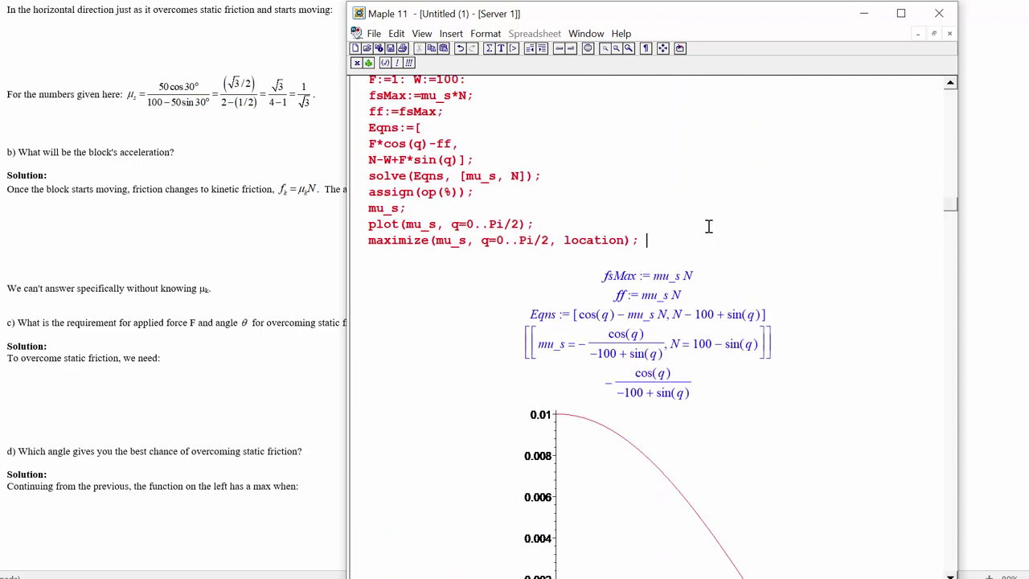
key("End")
key("shift+Return")
type("evalf(%);")
key("Return")
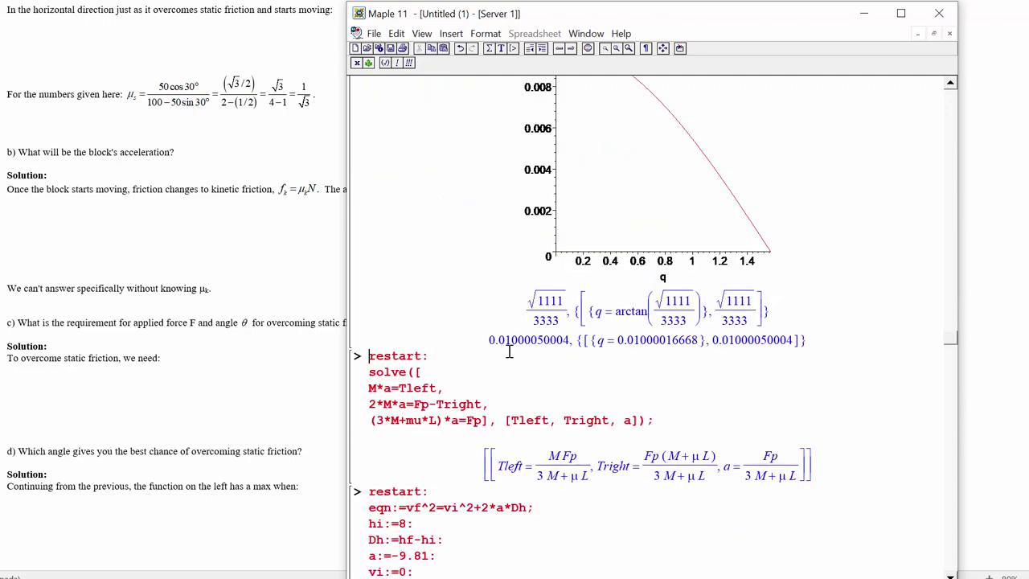
left_click_drag(955, 333, 950, 290)
Switch to the Word notes and highlight the part d question on the best angle for overcoming static friction.
left_click(153, 323)
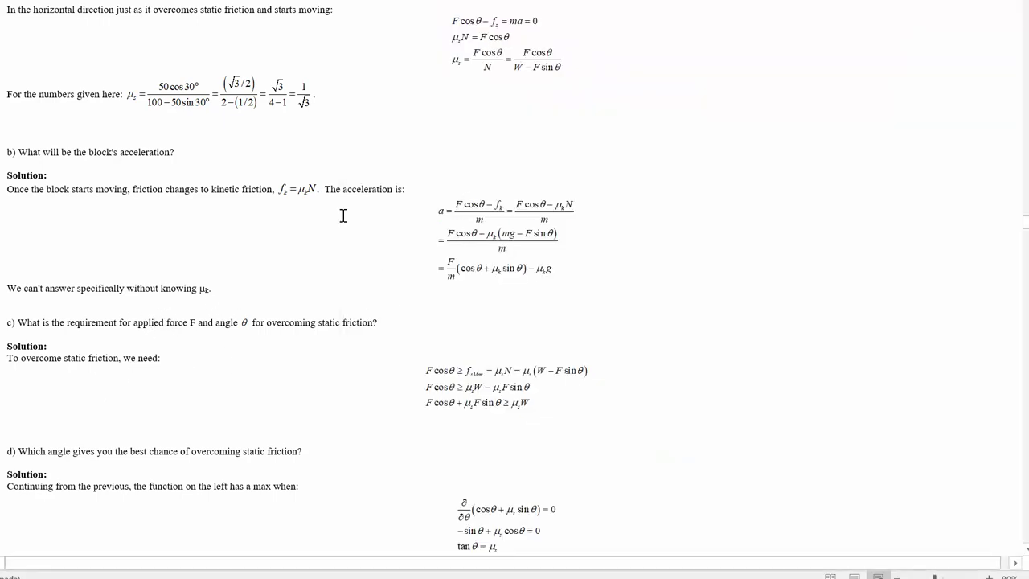
scroll(458, 387, "down", 3)
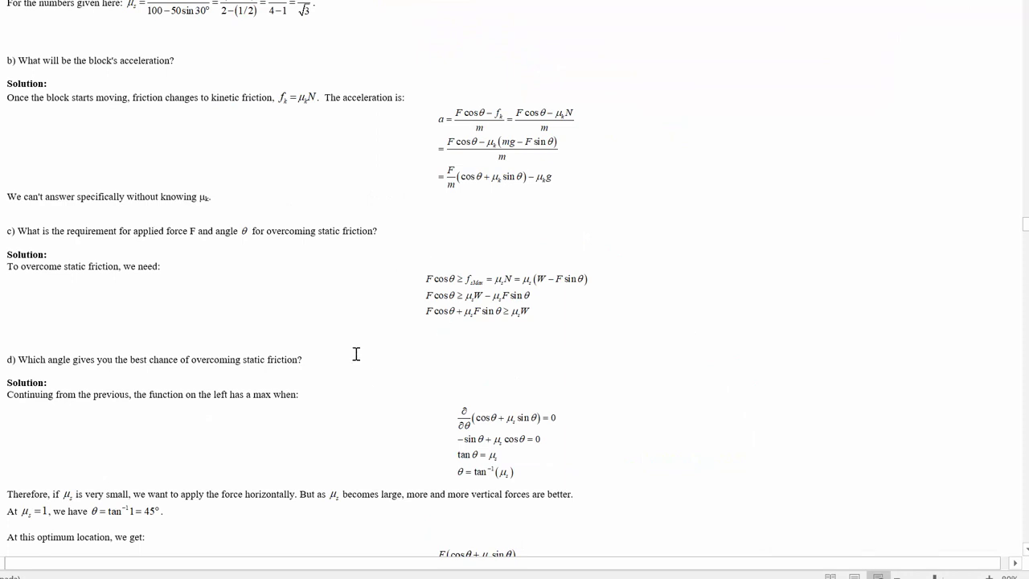
left_click_drag(14, 361, 349, 359)
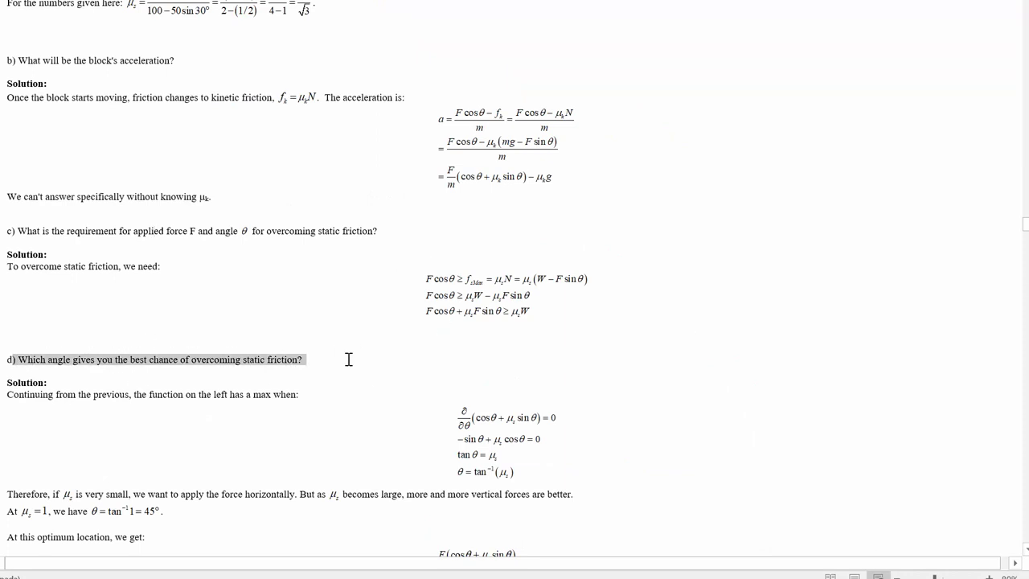
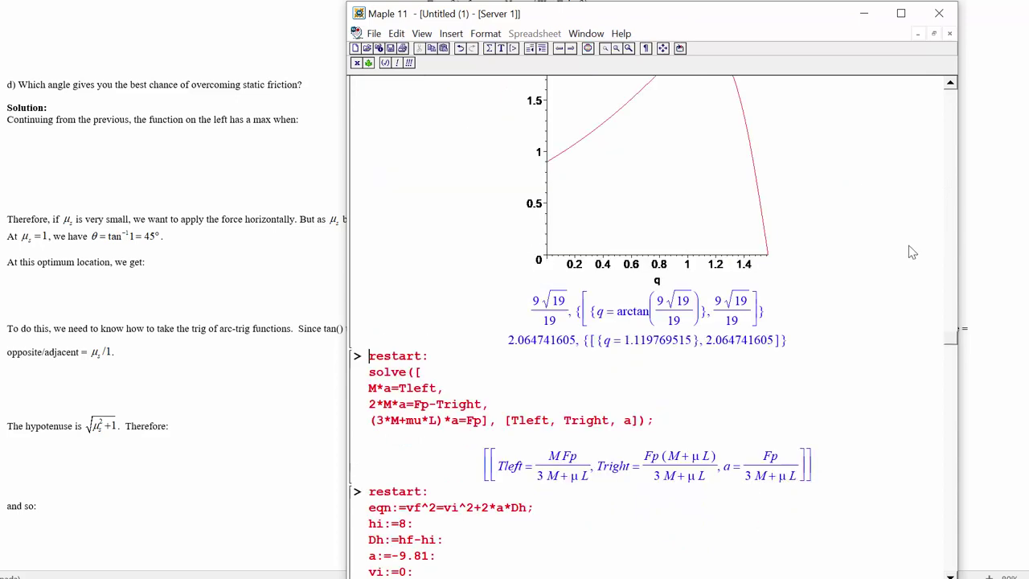
Examine the Maple plot and maximum for F = 90, and review part d's optimum angle derivation in the Word notes.
left_click_drag(951, 340, 949, 305)
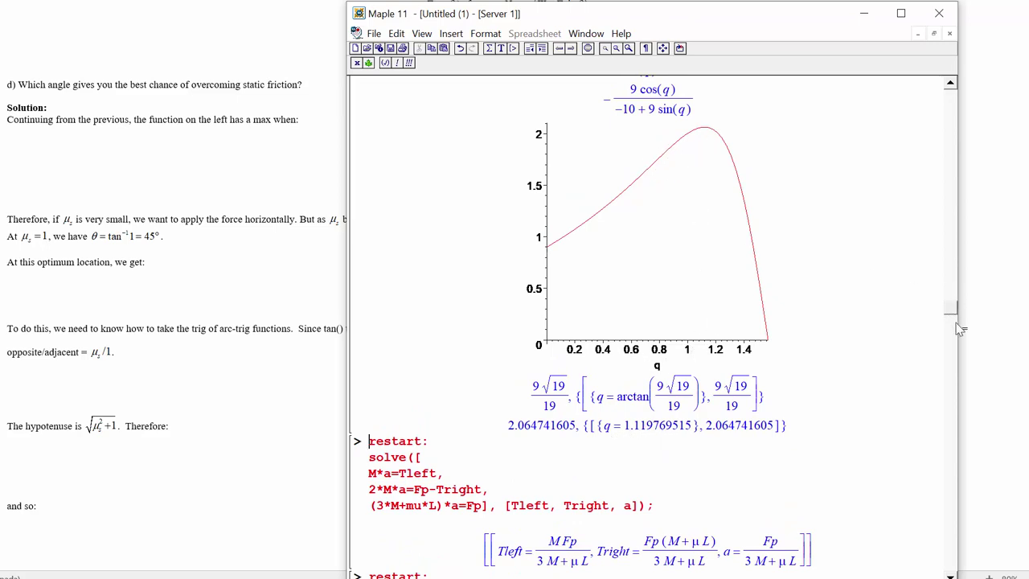
left_click_drag(954, 314, 953, 281)
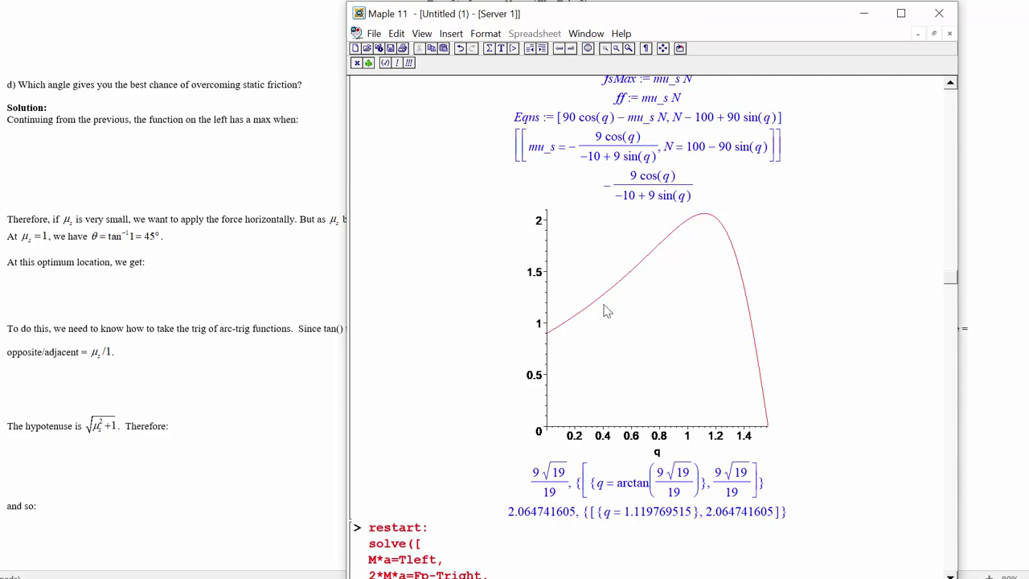
key("alt+Tab")
scroll(573, 325, "down", 2)
scroll(573, 326, "up", 2)
left_click(520, 165)
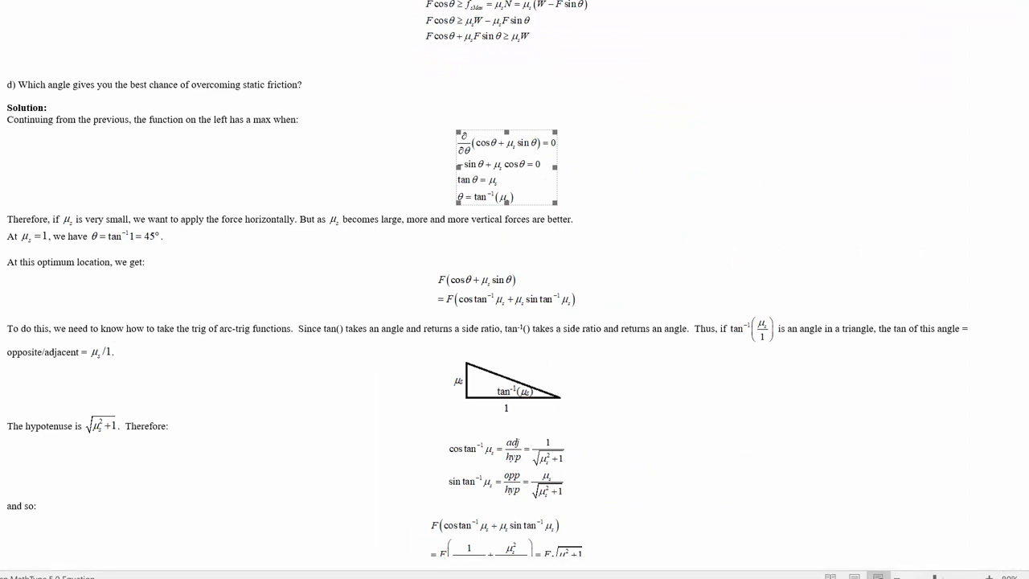
left_click(645, 304)
Review part d's trig of arc-trig functions, the triangle figure, and the force criterion for moving the block.
scroll(645, 304, "down", 5)
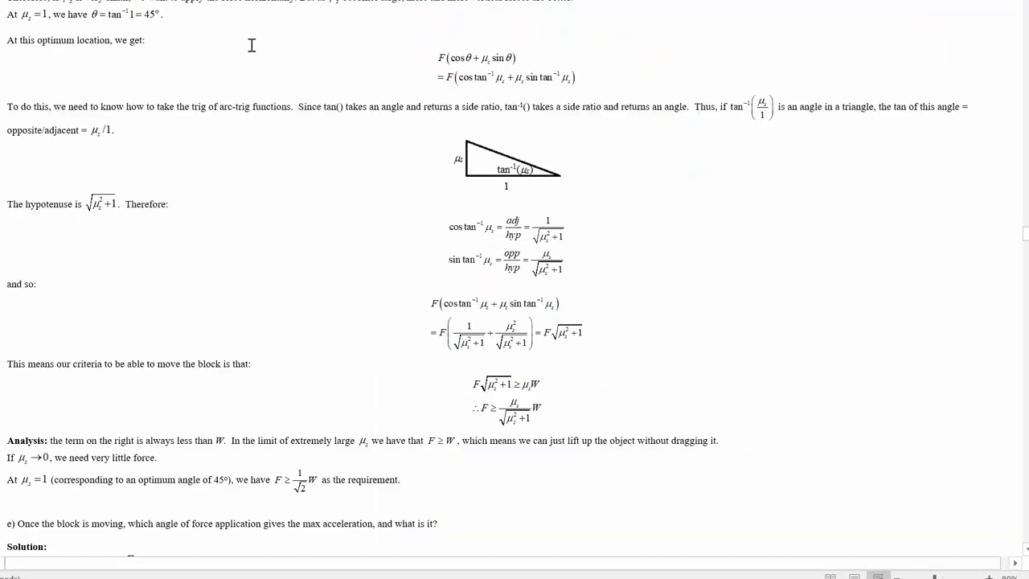
left_click_drag(169, 23, 356, 363)
left_click(567, 394)
left_click(527, 163)
left_click(422, 103)
scroll(297, 271, "down", 5)
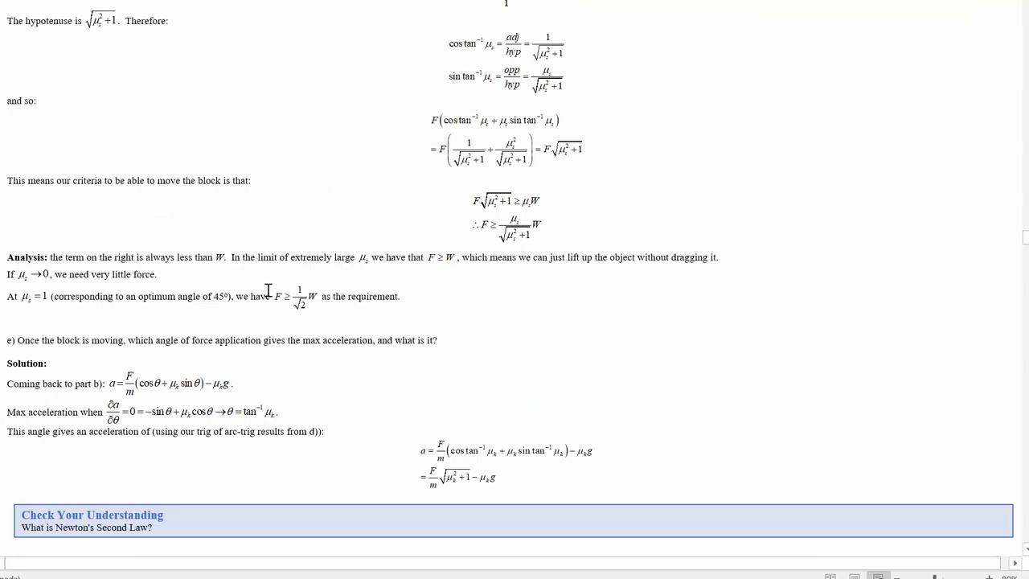
Revisit the part c and d solutions and read part e on the angle giving maximum acceleration.
scroll(427, 130, "up", 15)
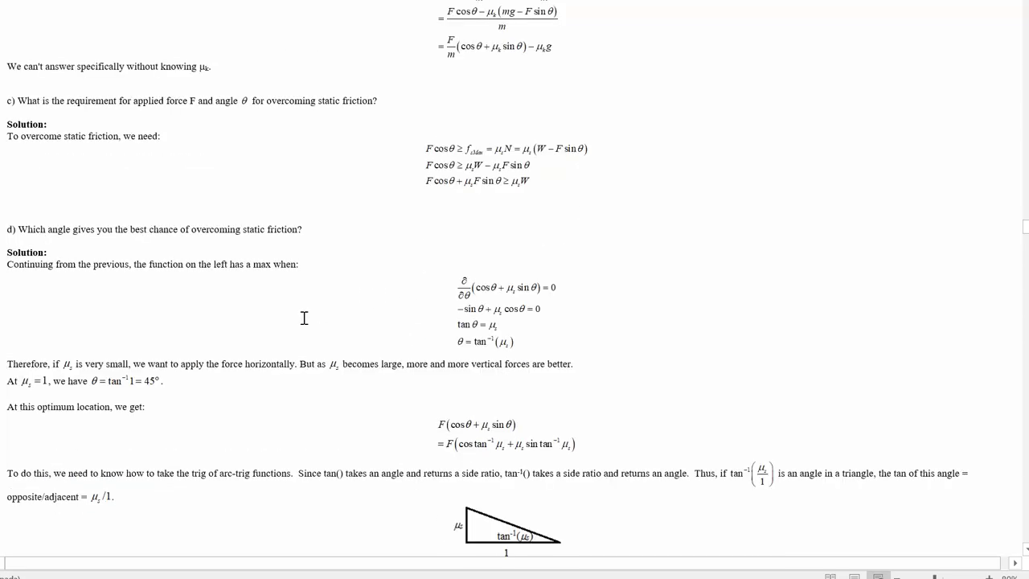
scroll(337, 354, "down", 15)
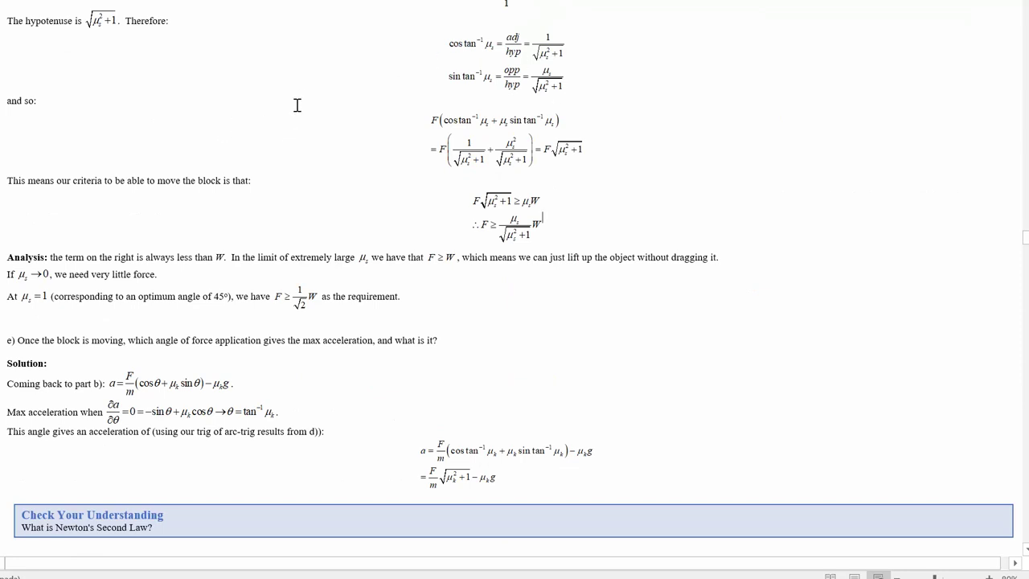
scroll(548, 415, "down", 3)
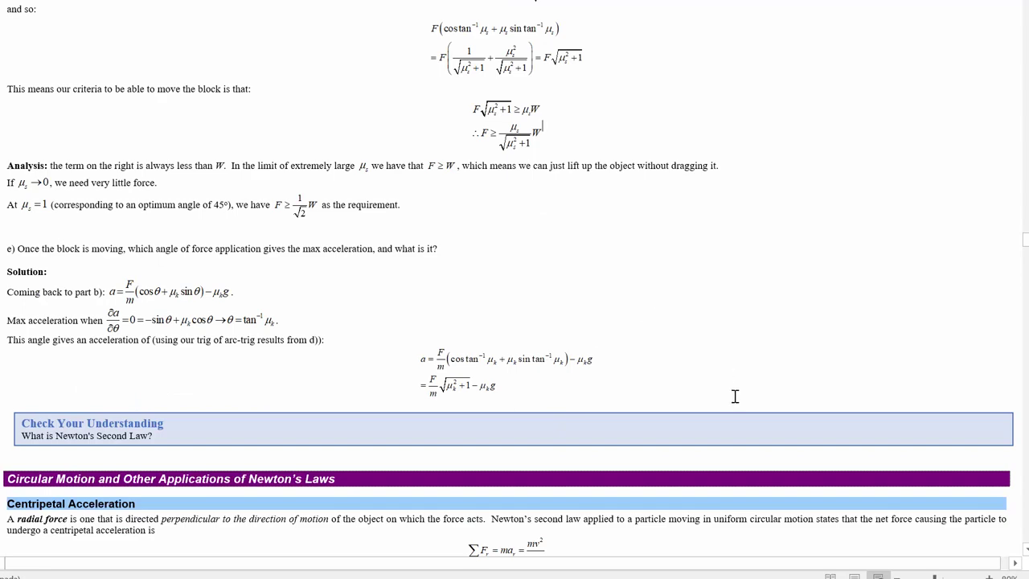
Read the Circular Motion section, placing the cursor after the centripetal force equation under Centripetal Acceleration.
scroll(735, 395, "down", 6)
scroll(681, 386, "down", 6)
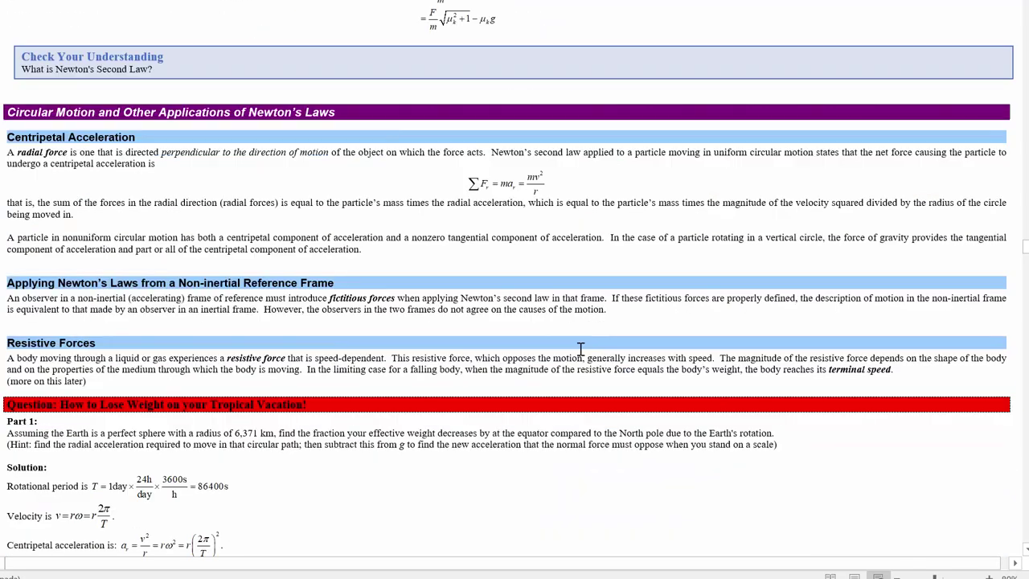
scroll(664, 392, "down", 3)
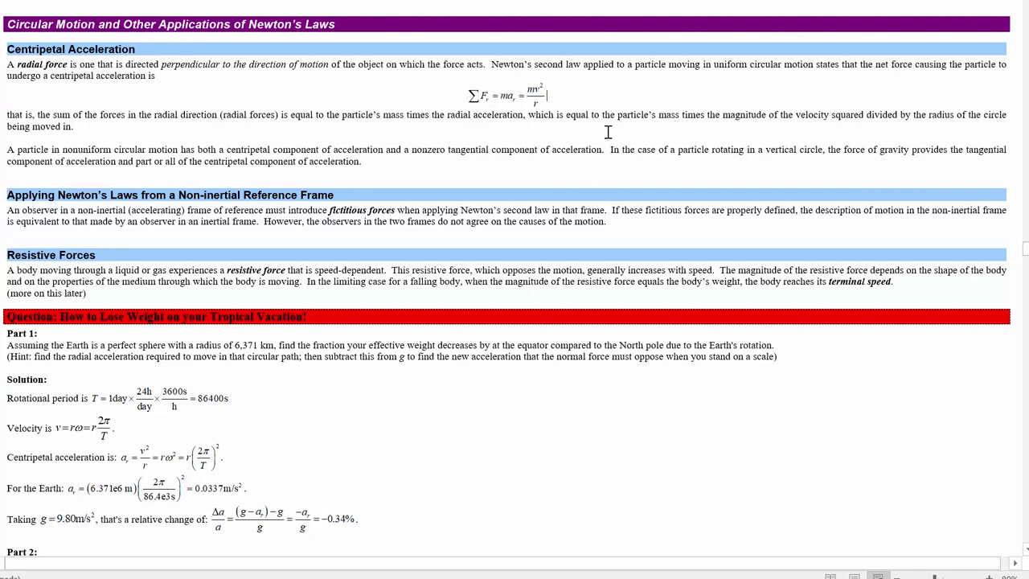
left_click(546, 97)
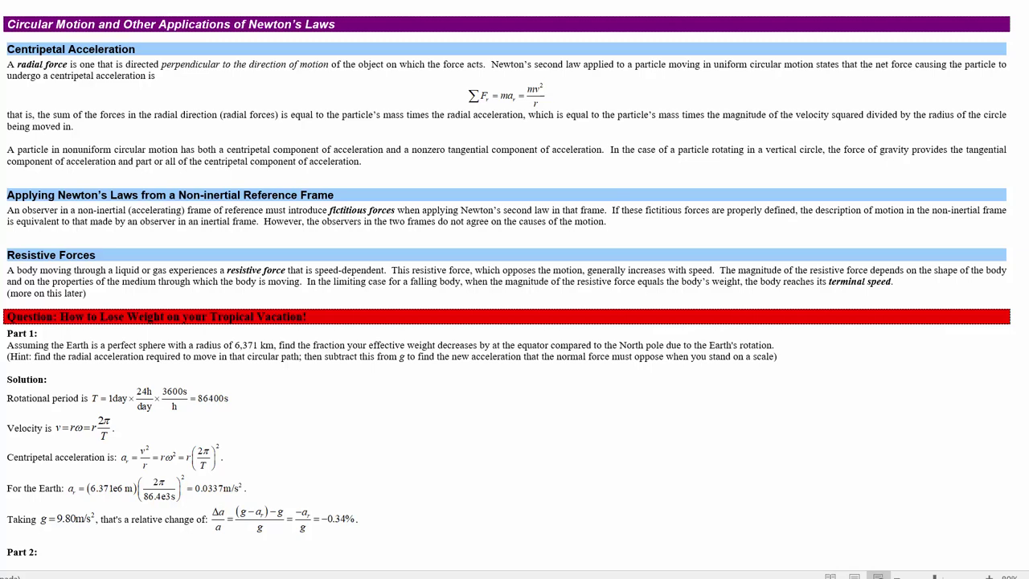
Switch to Paint.NET and create a new blank image of 1200 × 900 pixels.
key("alt+Tab")
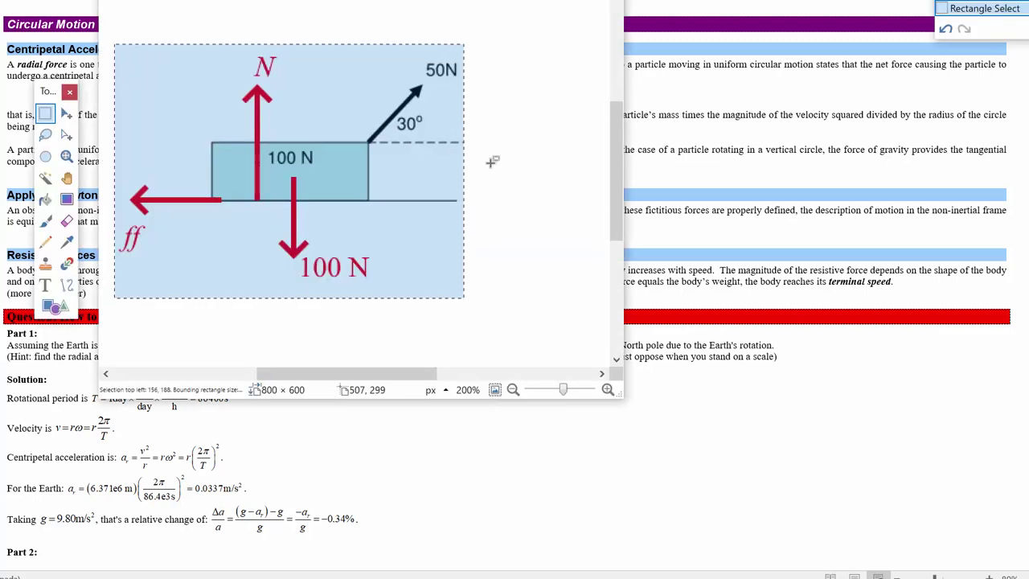
key("ctrl+n")
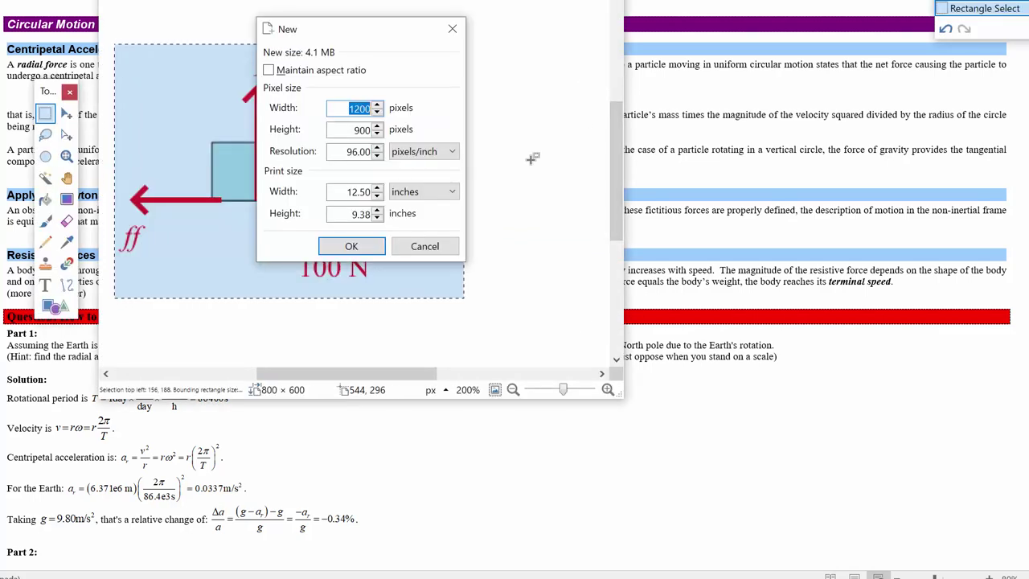
key("Return")
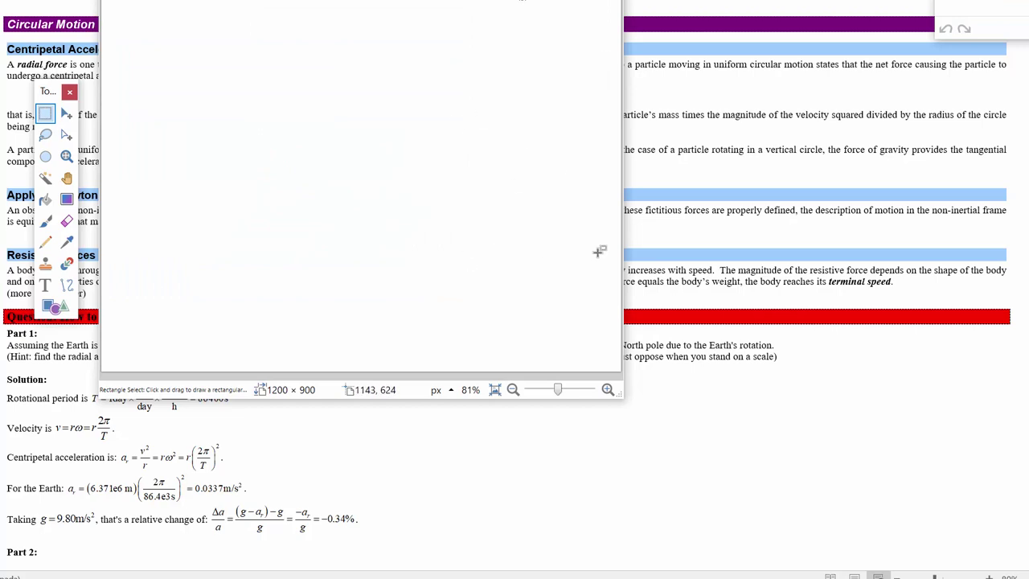
key("o")
left_click_drag(279, 96, 353, 172)
key("ctrl+z")
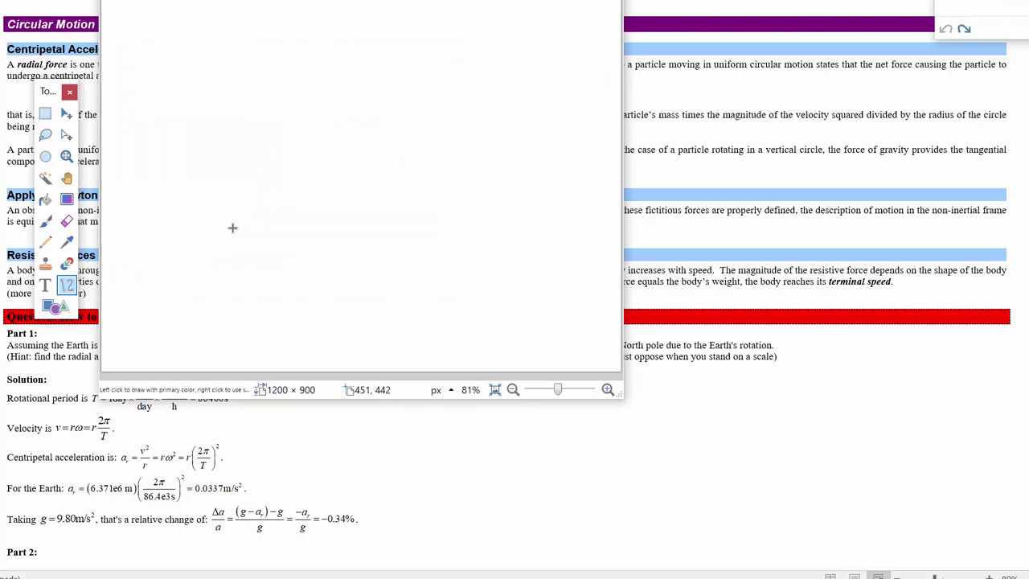
Draw a large red circle in the lower middle of the canvas and a small red circle resting on its highest point.
key("o")
left_click_drag(309, 90, 545, 342)
key("Return")
key("o")
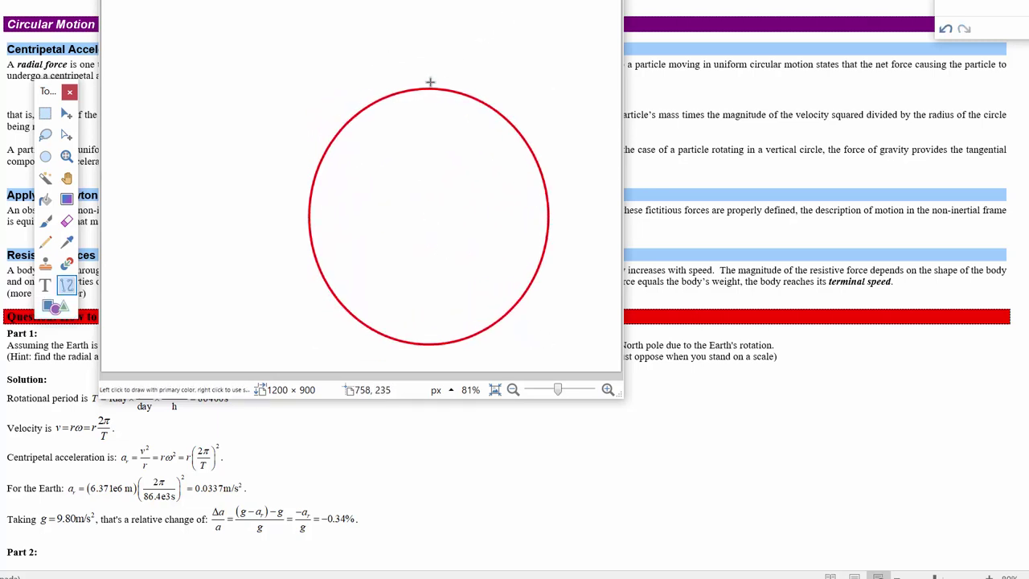
key("o")
left_click_drag(422, 69, 439, 89)
key("Return")
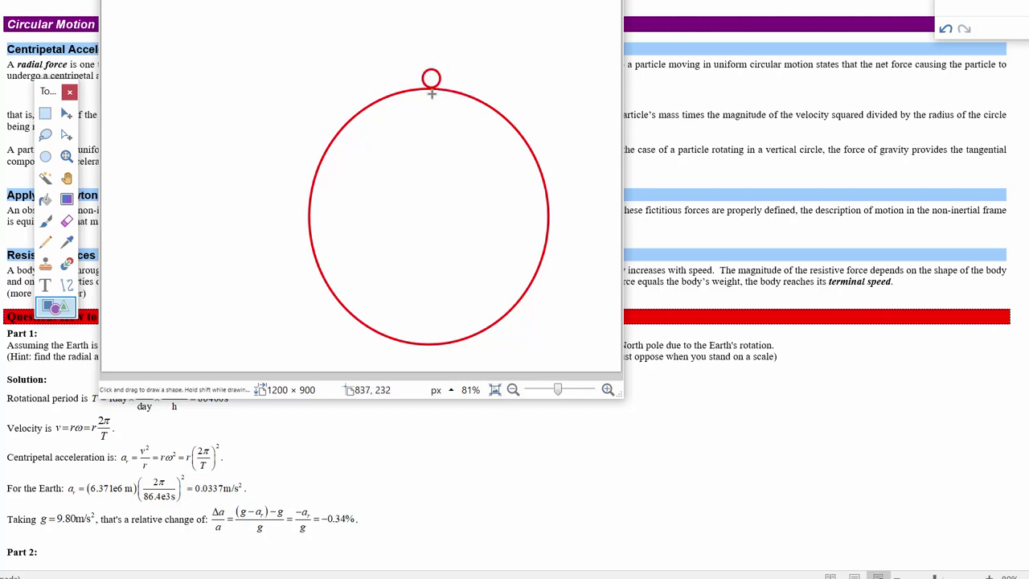
Draw two black force arrows at the small circle: one straight up from the contact point, one about 131 pixels straight down from its centre.
key("o")
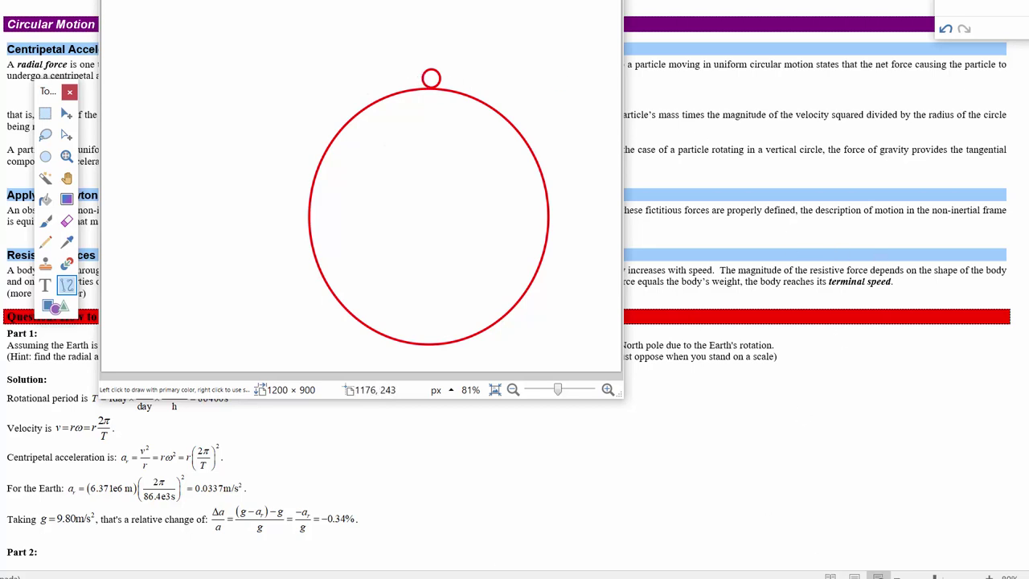
left_click_drag(431, 88, 430, 24)
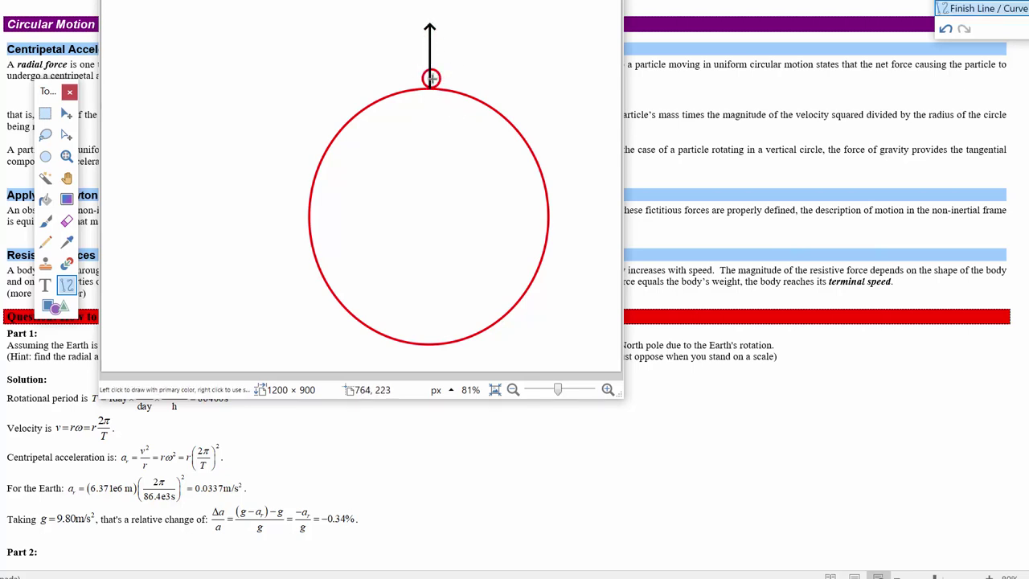
left_click_drag(431, 78, 431, 133)
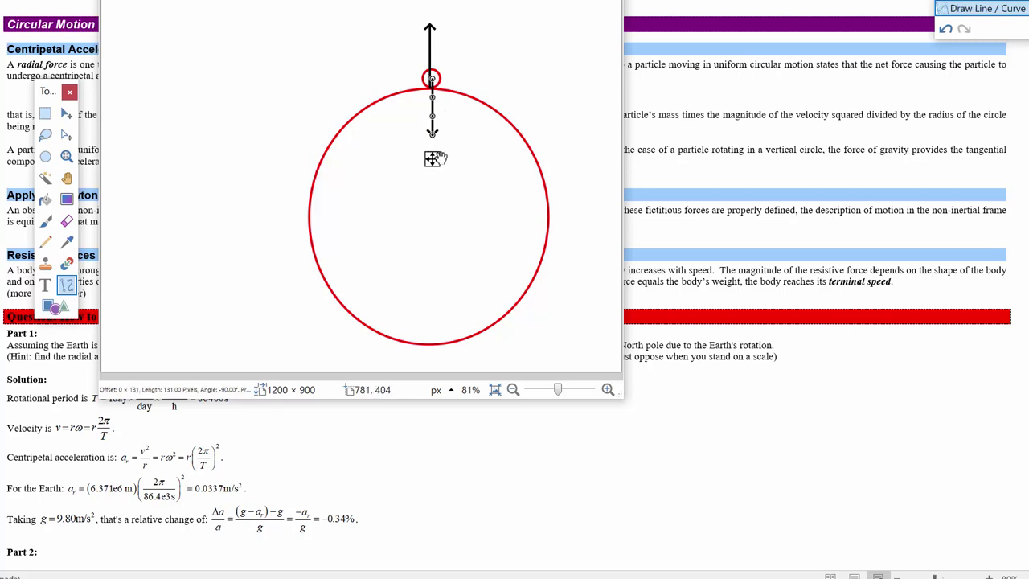
Label the downward arrow W just below its tip and the upward arrow N just above its tip.
key("t")
left_click(432, 144)
type("w")
key("BackSpace")
type("W")
left_click(421, 1)
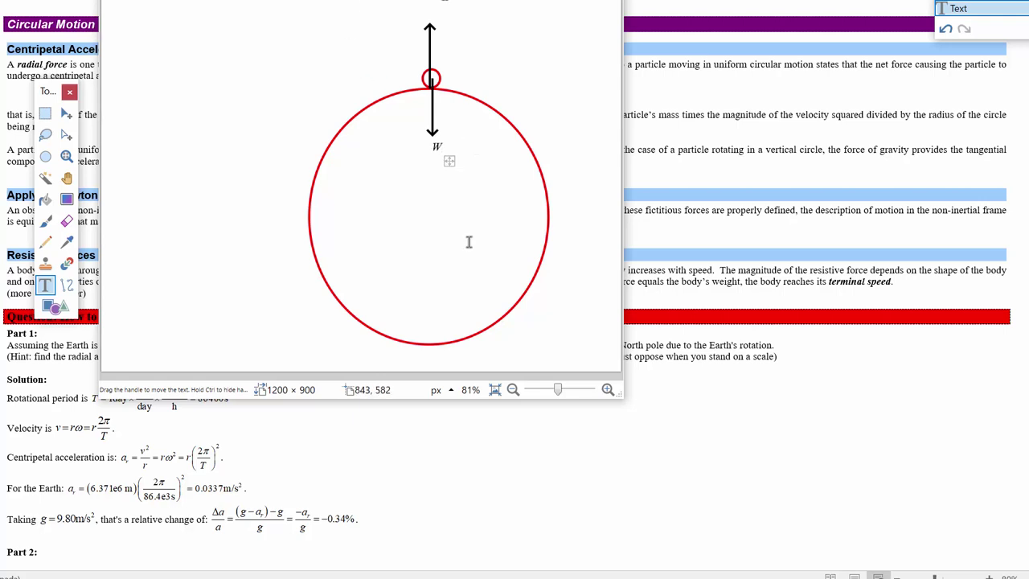
left_click_drag(452, 165, 449, 165)
left_click(426, 15)
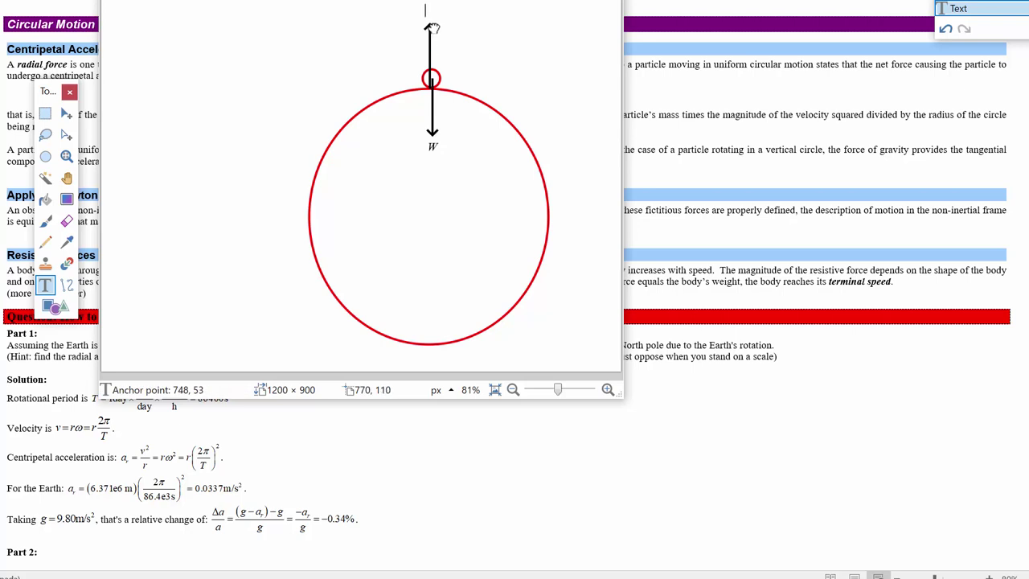
type("N")
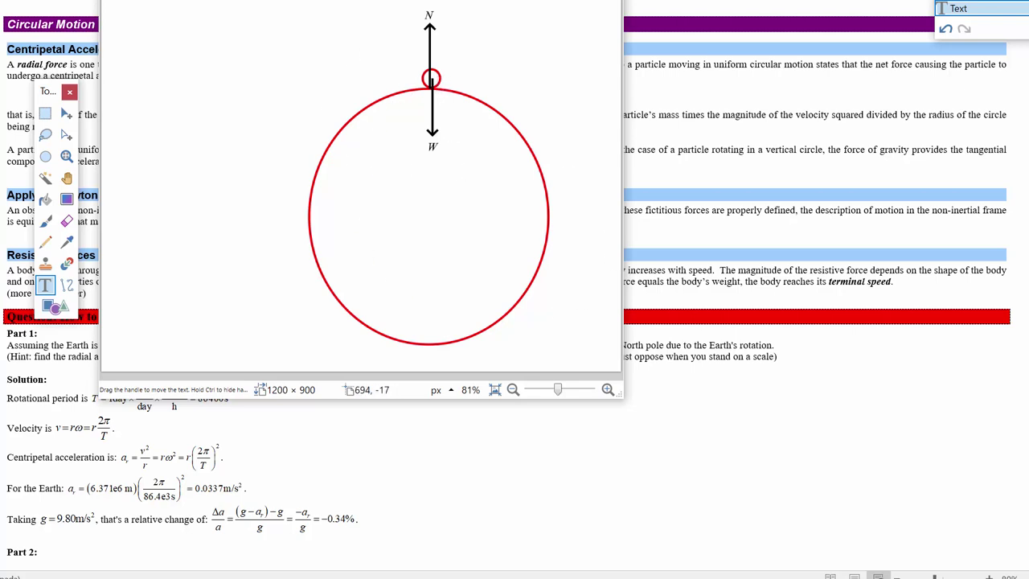
Move the sketch window off the centripetal force equation and shift that equation to the left margin in the Word document.
left_click_drag(403, 0, 846, 0)
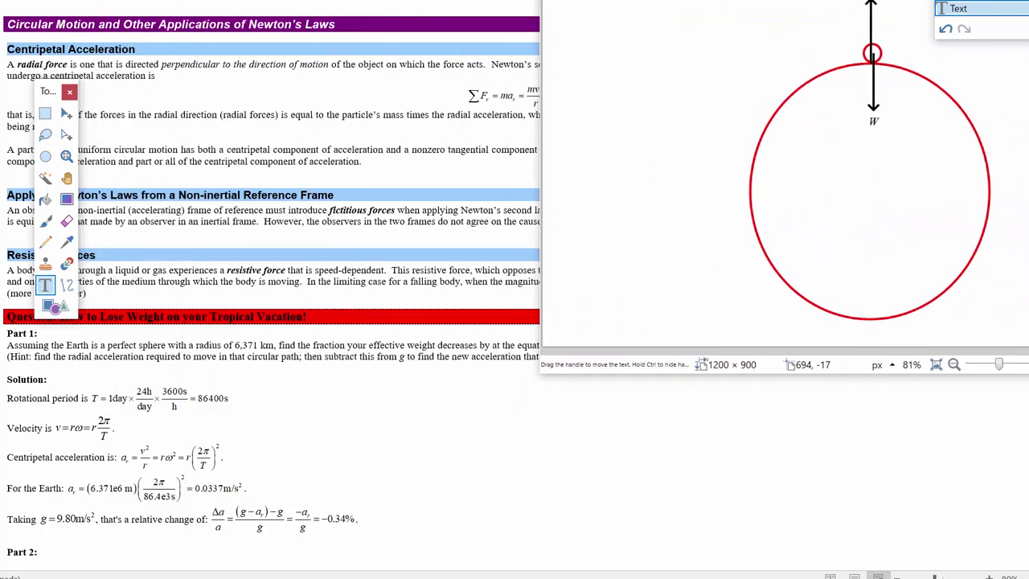
left_click(471, 100)
key("BackSpace")
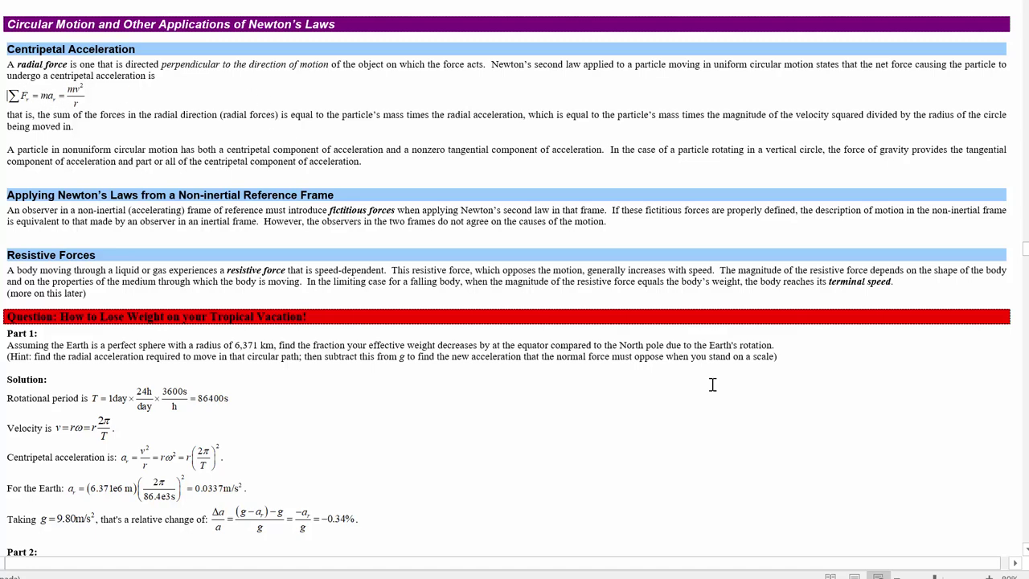
Switch back to Paint.NET and reposition the sketch window and tool palette so the centripetal force equation stays uncovered.
key("alt+Tab")
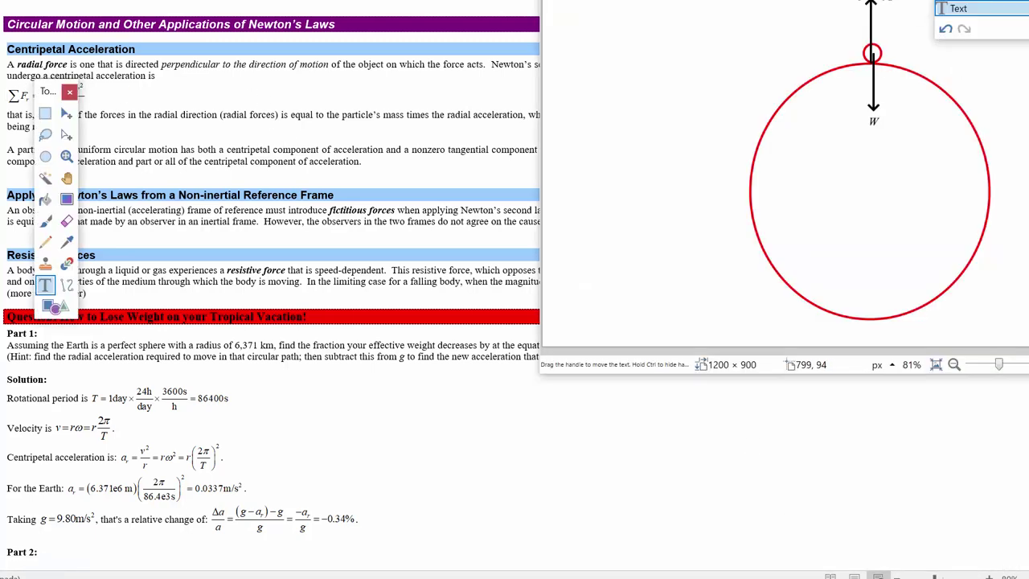
left_click_drag(927, 0, 667, 27)
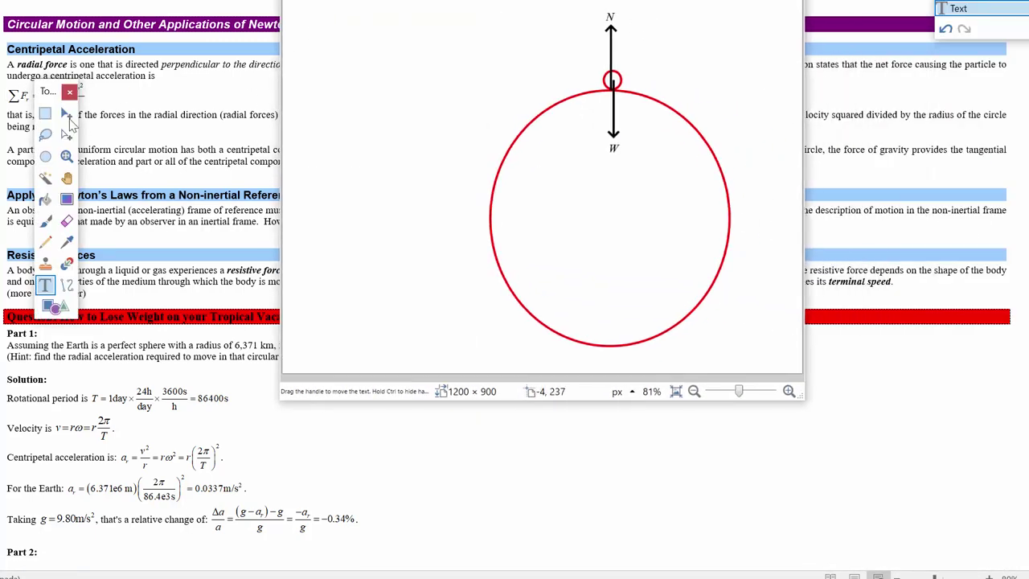
left_click_drag(46, 89, 253, 114)
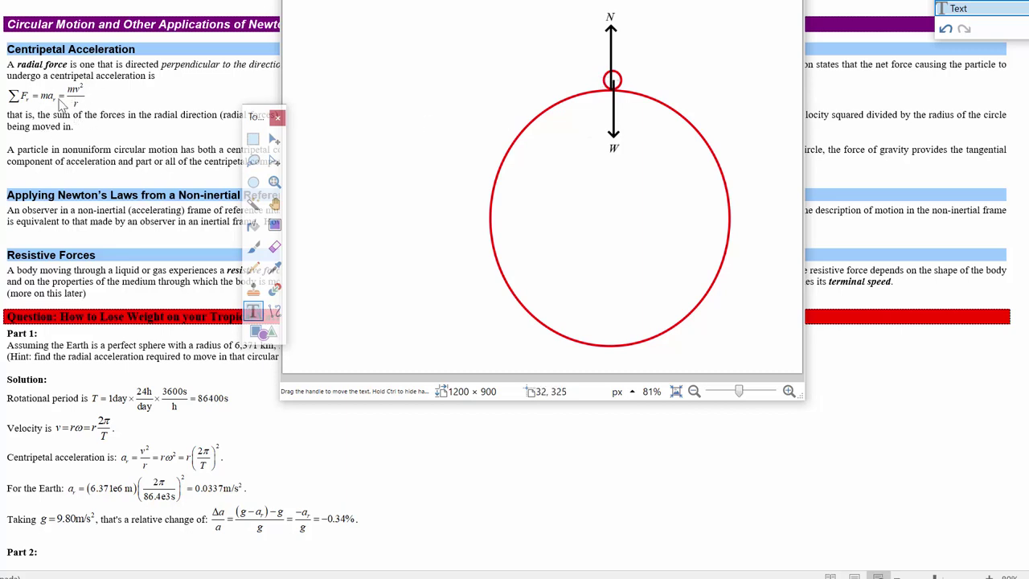
Insert a MathType equation on a new line below the Part 1 hint in Word and enter F_r = ma_r.
left_click(204, 372)
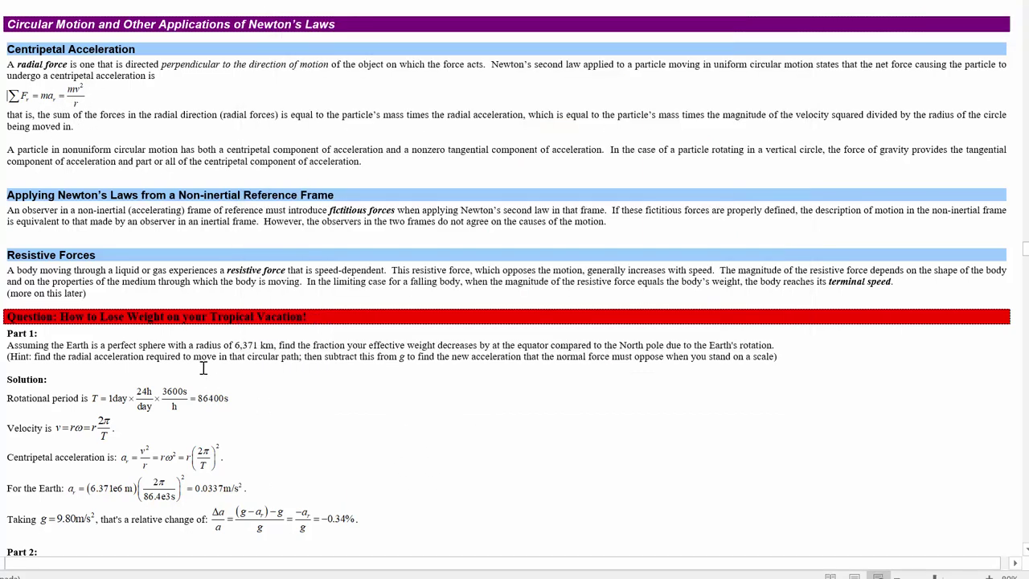
key("Return")
key("ctrl+alt+q")
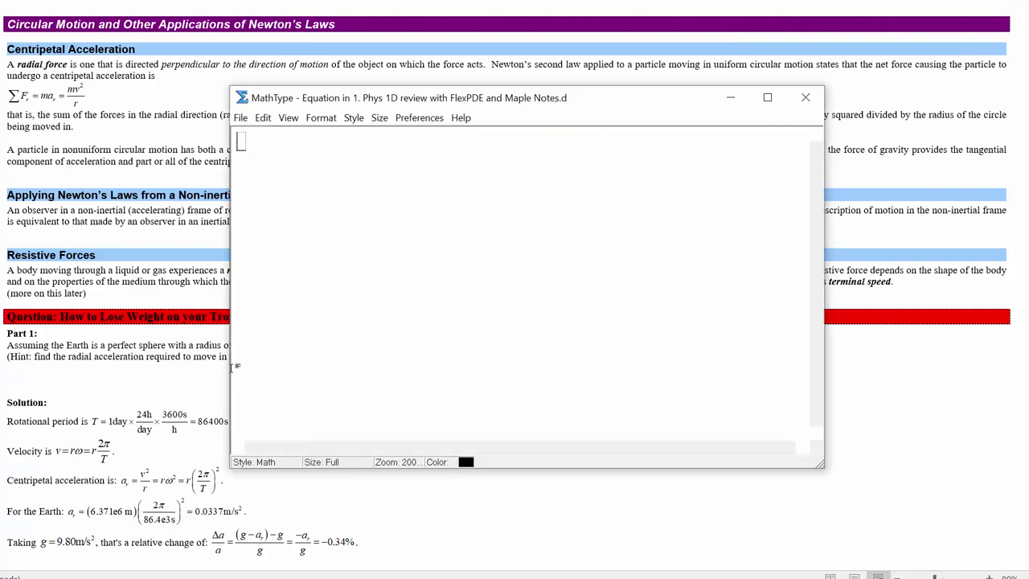
type("W")
key("BackSpace")
type("M")
key("BackSpace")
type("m")
key("BackSpace")
type("F")
key("ctrl+l")
type("r")
key("Tab")
type("= m")
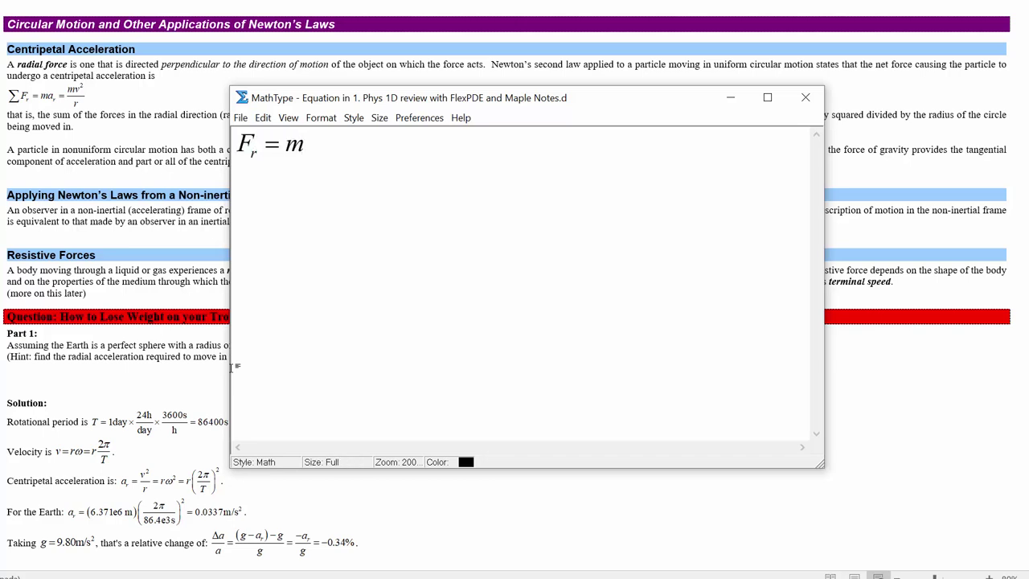
type("a")
key("ctrl+l")
type("r")
key("Tab")
Extend the equation with = m times the fraction v² over r.
type("=")
key("ctrl+f")
key("ctrl+z")
type("m")
key("ctrl+f")
type("v")
key("ctrl+h")
type("2/")
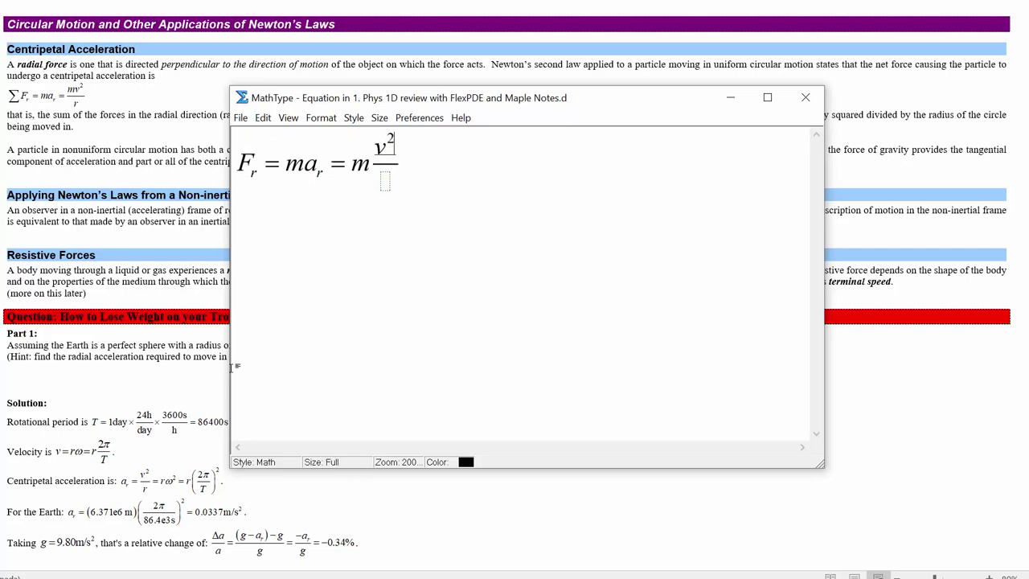
key("Tab")
type("r")
key("Tab")
Complete the first line with = mg − N and highlight that right-hand side briefly.
type("=")
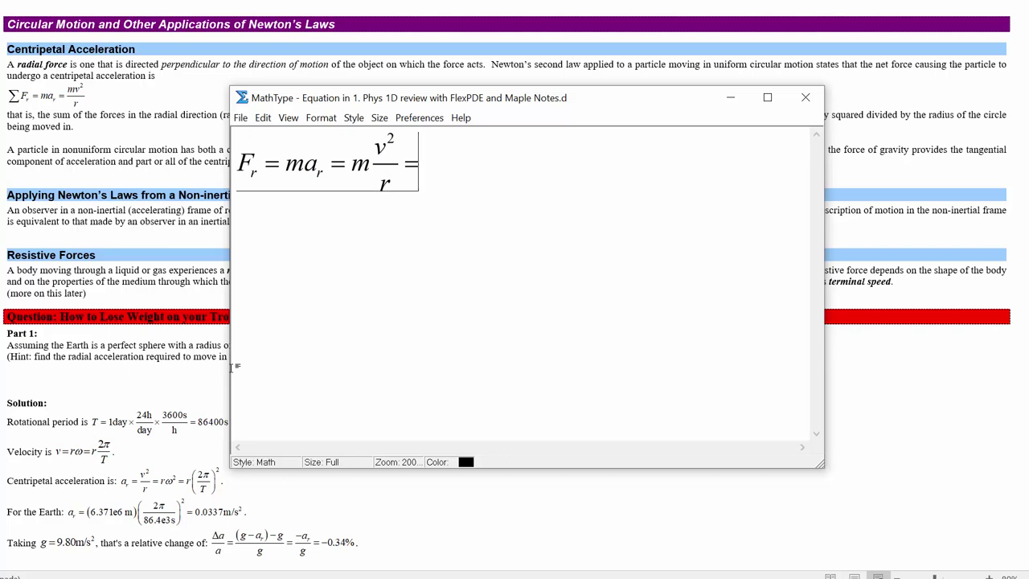
type("W")
key("BackSpace")
type("mg-")
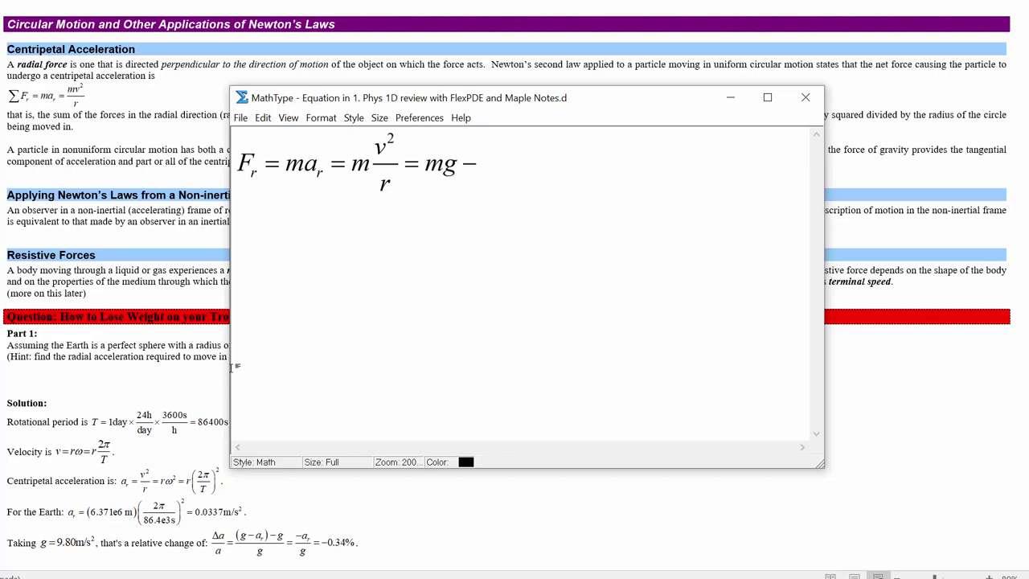
type("N")
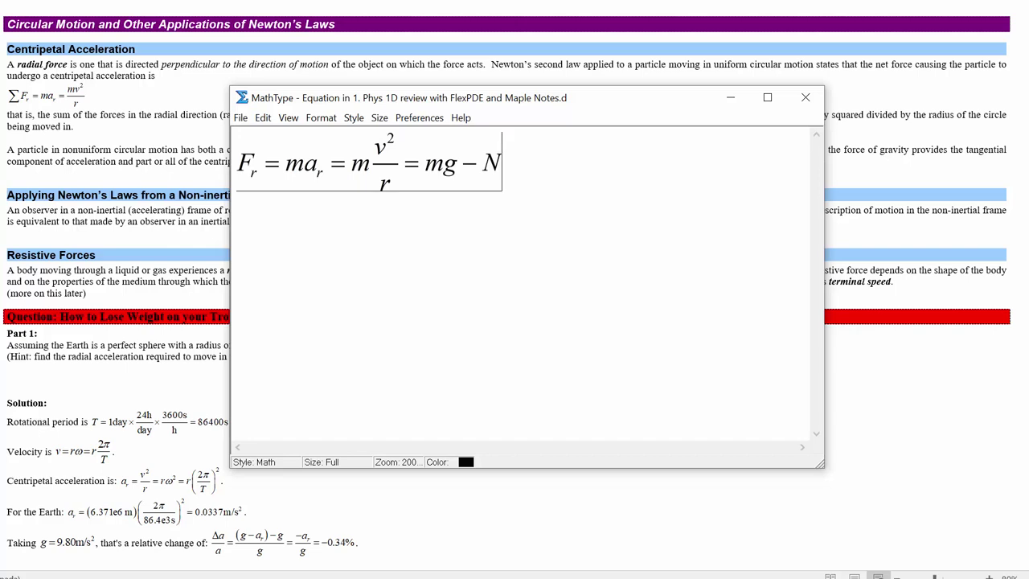
key("Left")
key("Left")
left_click_drag(504, 184, 426, 184)
left_click(523, 194)
left_click(515, 190)
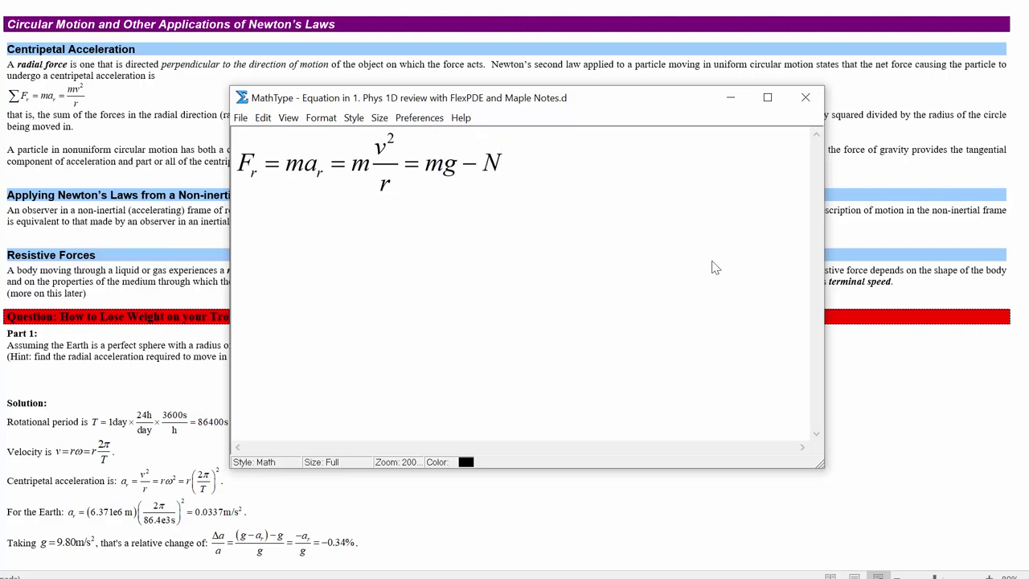
Start a second equation line reading → N =.
key("ctrl+k")
key("Right")
type("MN")
key("BackSpace")
key("BackSpace")
type("N=")
left_click_drag(346, 170, 378, 171)
left_click(320, 237)
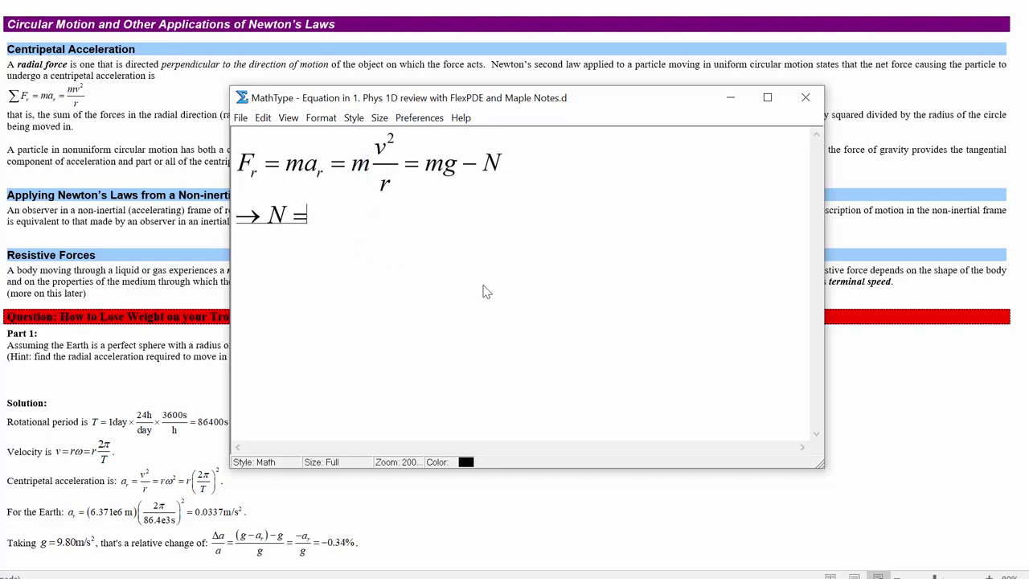
Complete the second line with mg − m times the fraction v² over r.
type("mg-m")
key("ctrl+f")
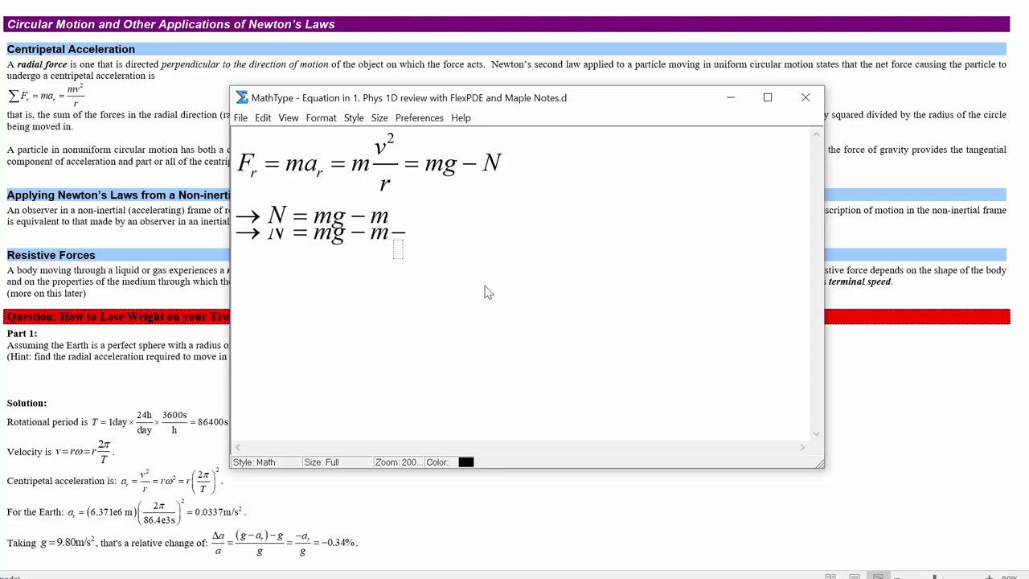
type("v/")
key("ctrl+h")
type("2")
key("Tab")
type("r")
key("Tab")
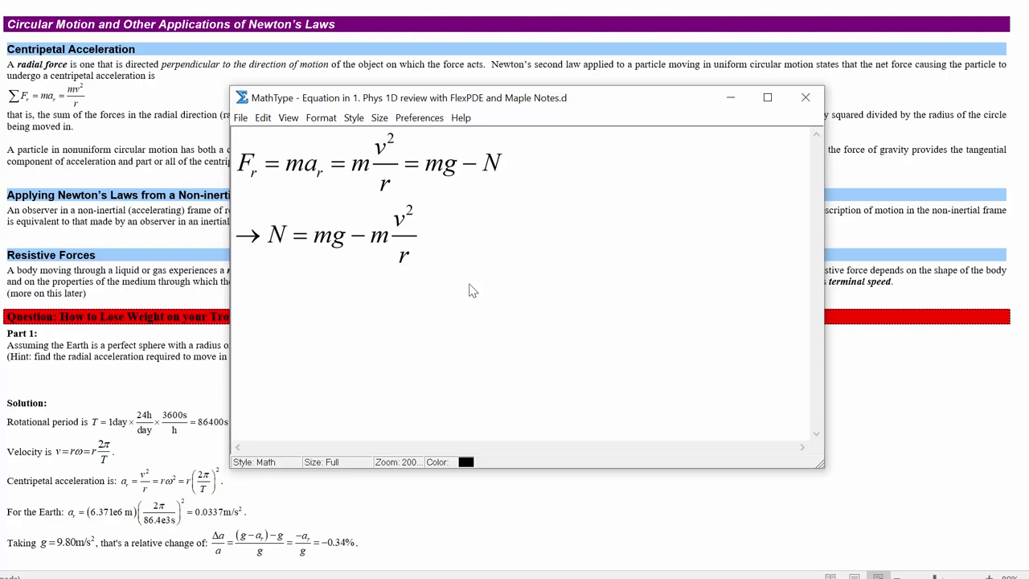
Examine N and the v²/r term in the second line by highlighting each, moving the equation window to check the text behind it.
left_click_drag(400, 254, 420, 253)
left_click(422, 254)
double_click(273, 240)
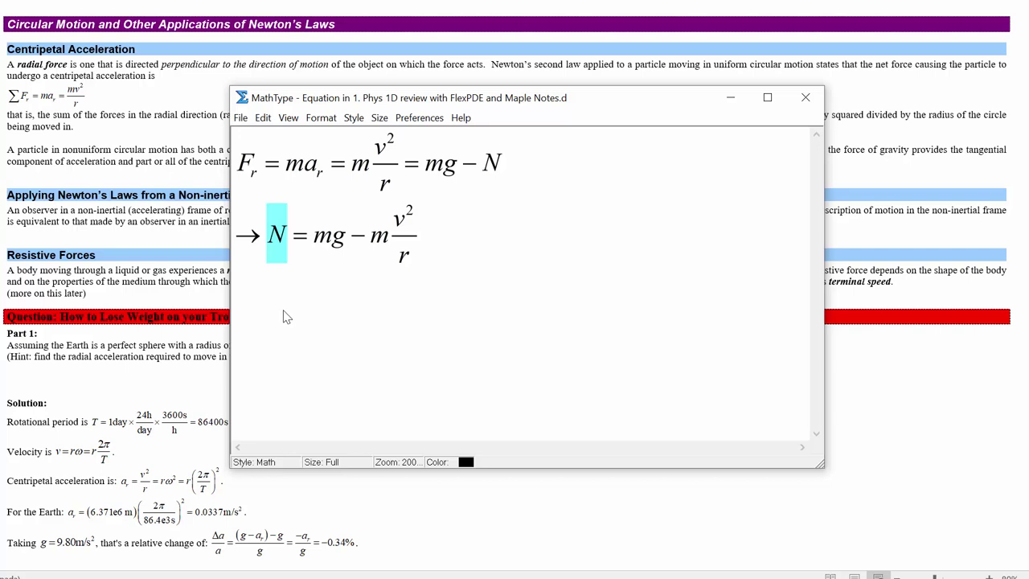
left_click(285, 231)
left_click_drag(269, 244, 285, 240)
left_click(395, 230)
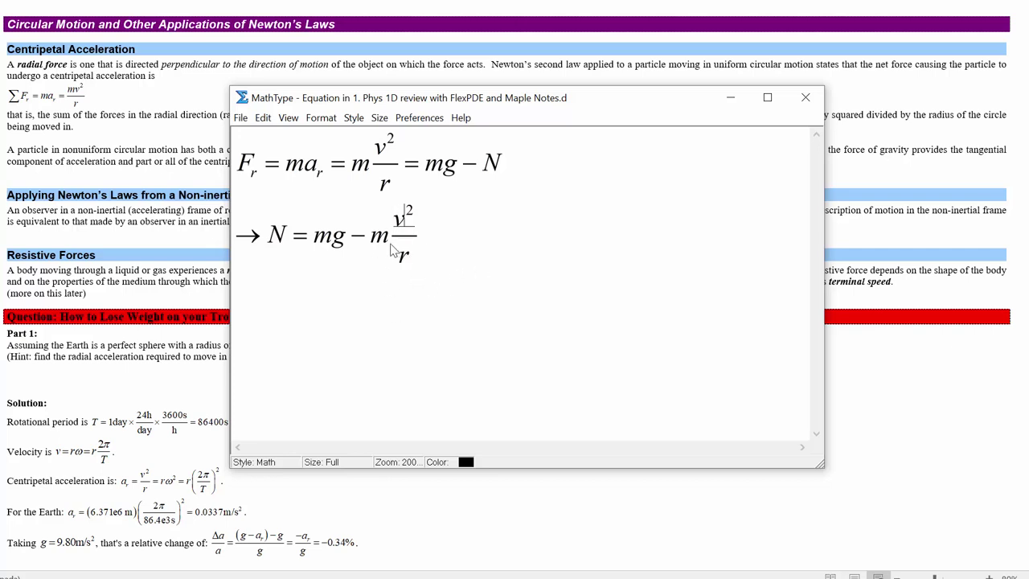
left_click_drag(393, 246, 460, 240)
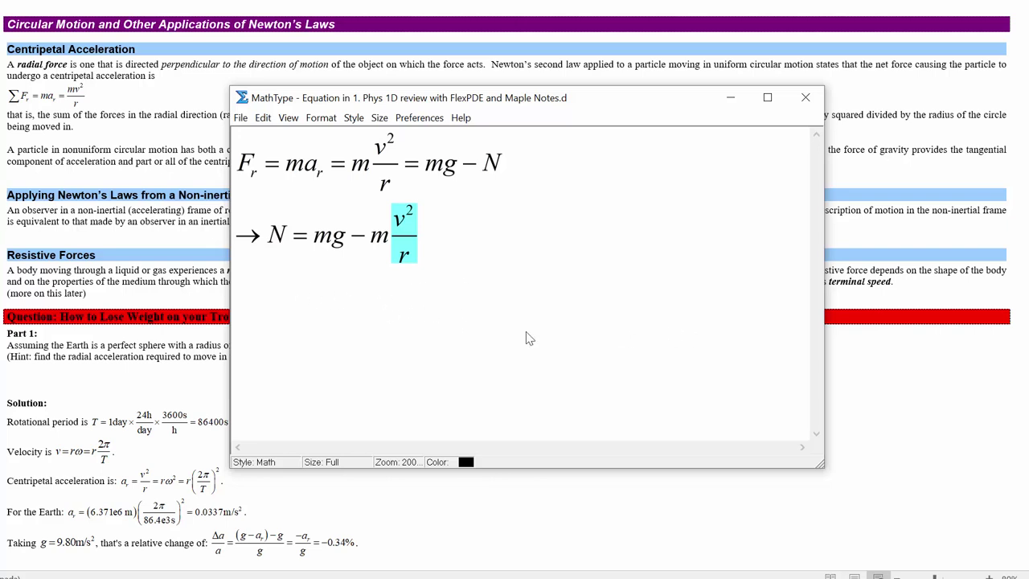
left_click_drag(565, 102, 677, 65)
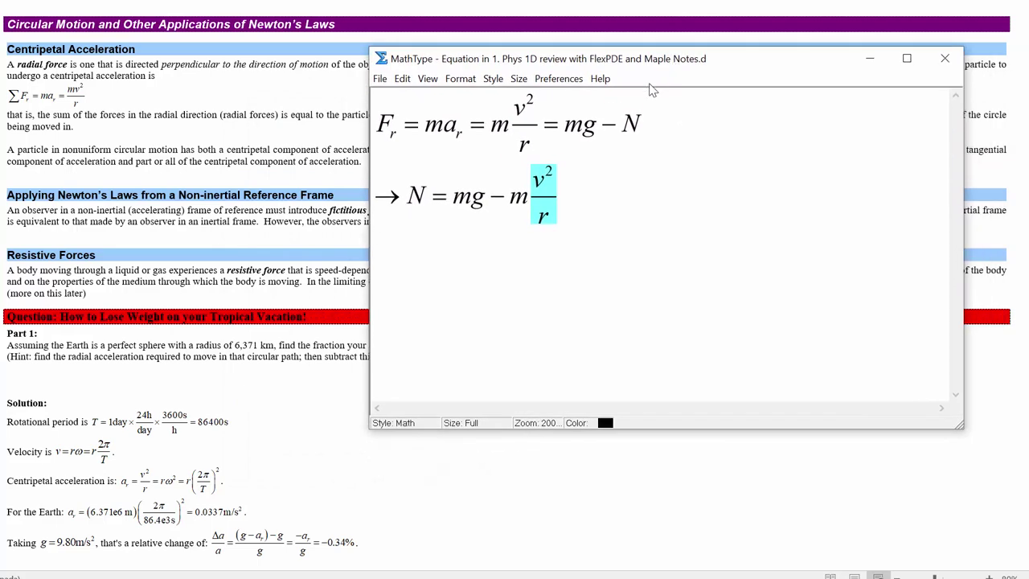
mouse_move(574, 60)
left_mouse_down()
mouse_move(593, 65)
mouse_move(572, 57)
left_mouse_up()
left_click(586, 208)
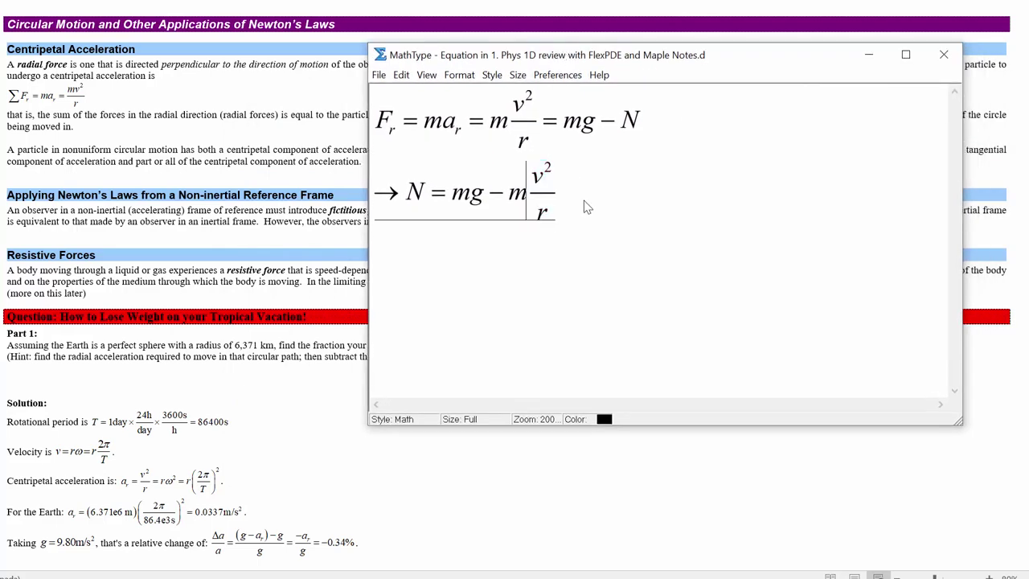
left_click(537, 203)
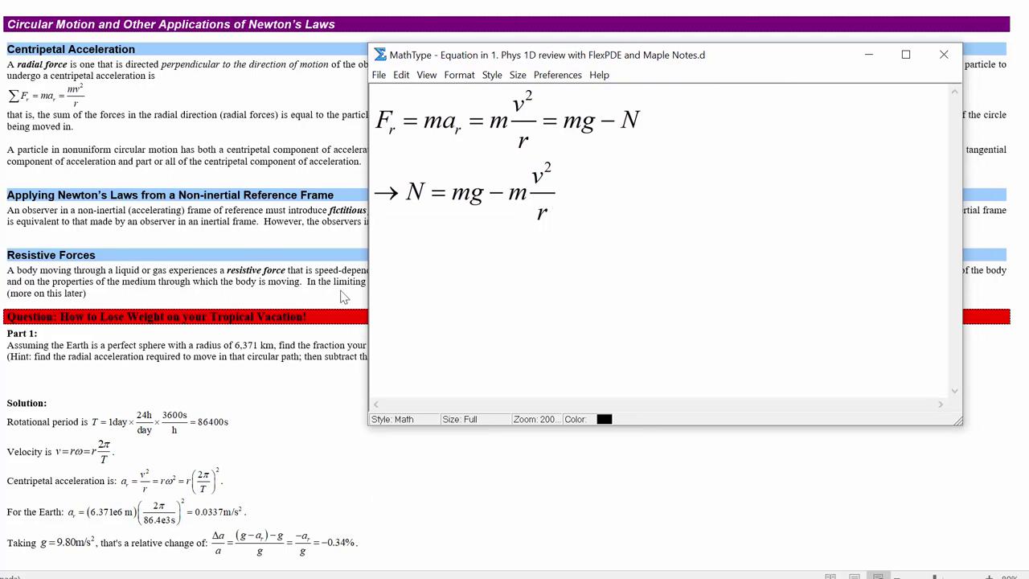
left_click_drag(623, 55, 450, 79)
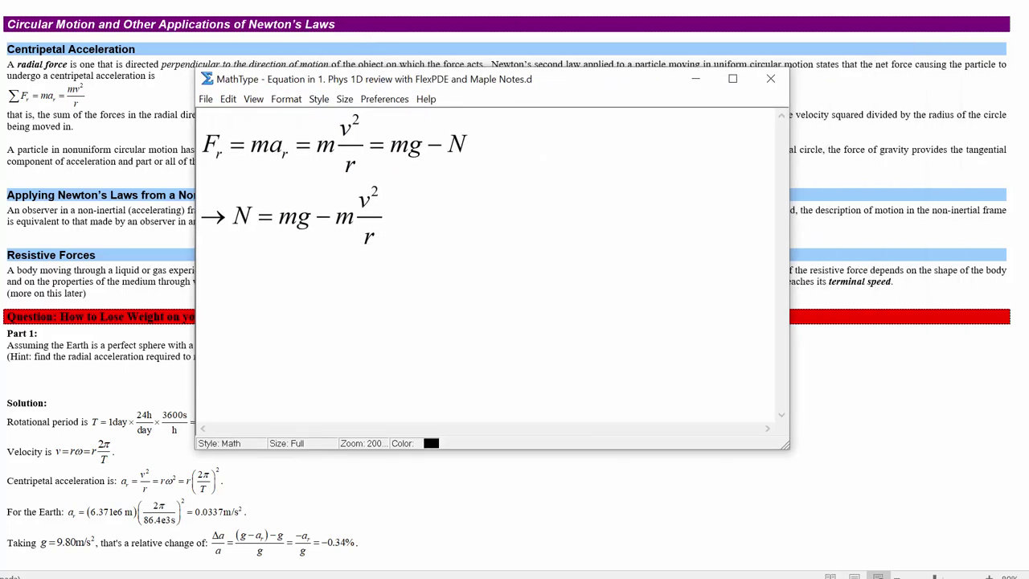
Switch to the Paint.NET sketch and draw a small black circle of about 59 × 63 pixels touching the large circle's right side.
key("alt+Tab")
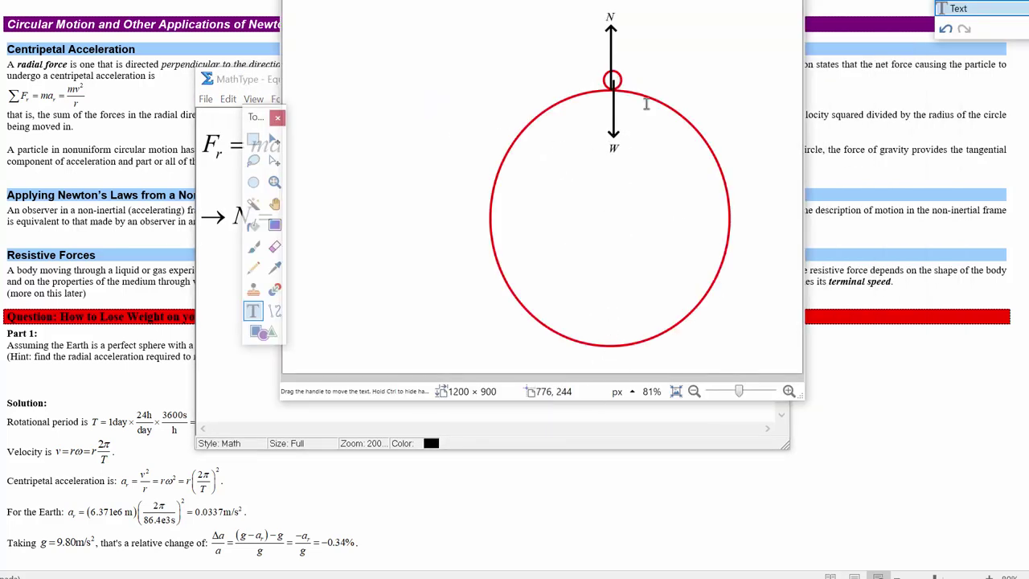
left_click(272, 335)
left_click_drag(731, 183, 771, 246)
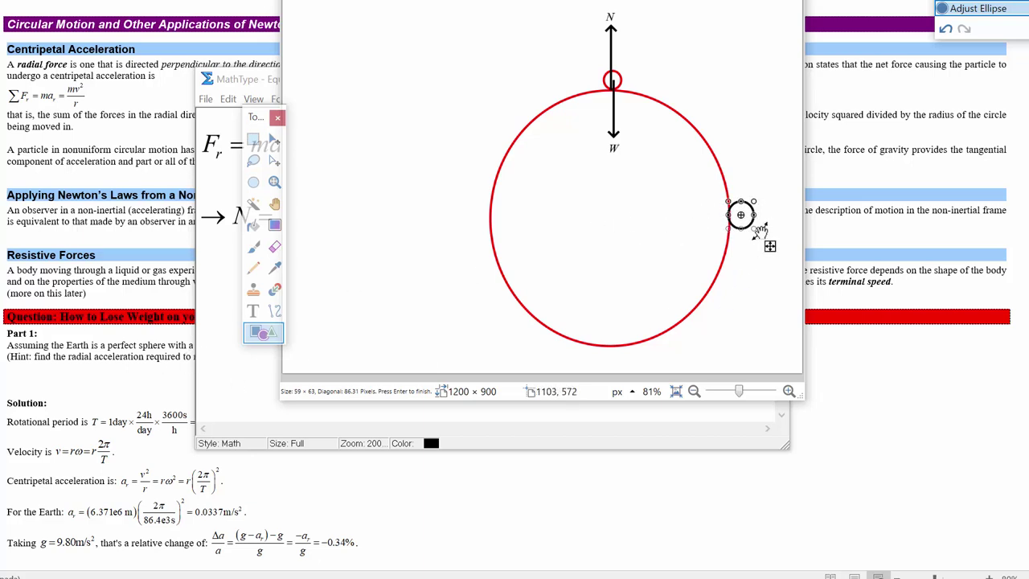
Return to the MathType equation, highlight the r in the second line's denominator, and move the window beside the force sketch.
left_click(222, 389)
double_click(373, 242)
left_click_drag(611, 79, 420, 156)
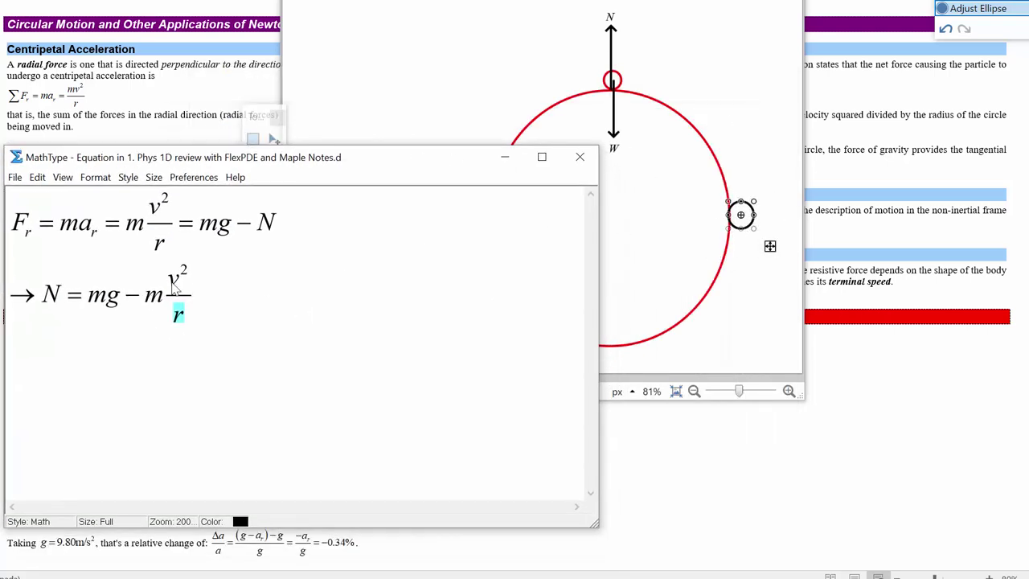
Duplicate the expression = mg − m v²/r at the end of the second line and remove the copy's v²/r fraction.
left_click(195, 298)
key("shift+Left")
key("shift+Left")
key("shift+Left")
key("shift+Left")
key("shift+Left")
key("shift+Left")
key("ctrl+c")
key("Right")
key("ctrl+v")
key("Left")
key("Left")
key("shift+Left")
key("shift+Left")
key("BackSpace")
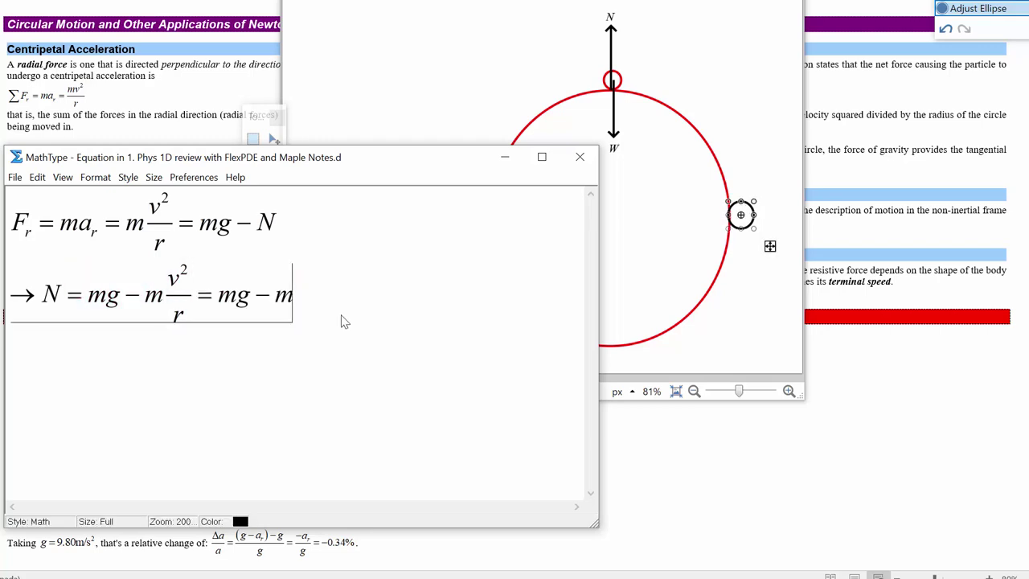
Complete the copied expression in the second line with rω², using the Greek omega and a superscript 2.
type("r")
key("ctrl+g")
type("w")
key("ctrl+h")
type("2")
Examine the second line's terms by highlighting rω², the r factor, the v²/r fraction and N in turn.
key("shift+Left")
key("shift+Left")
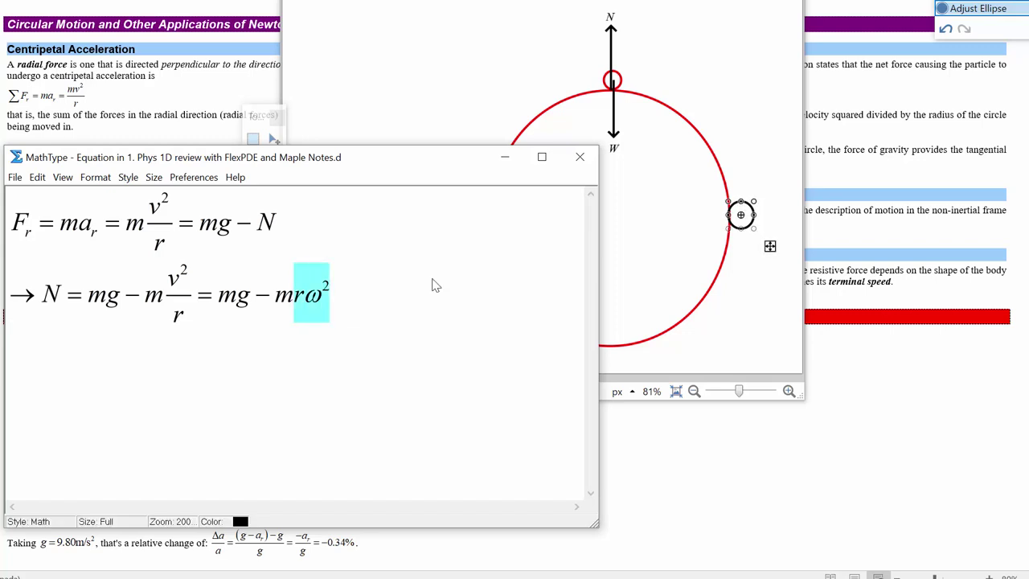
left_click(357, 249)
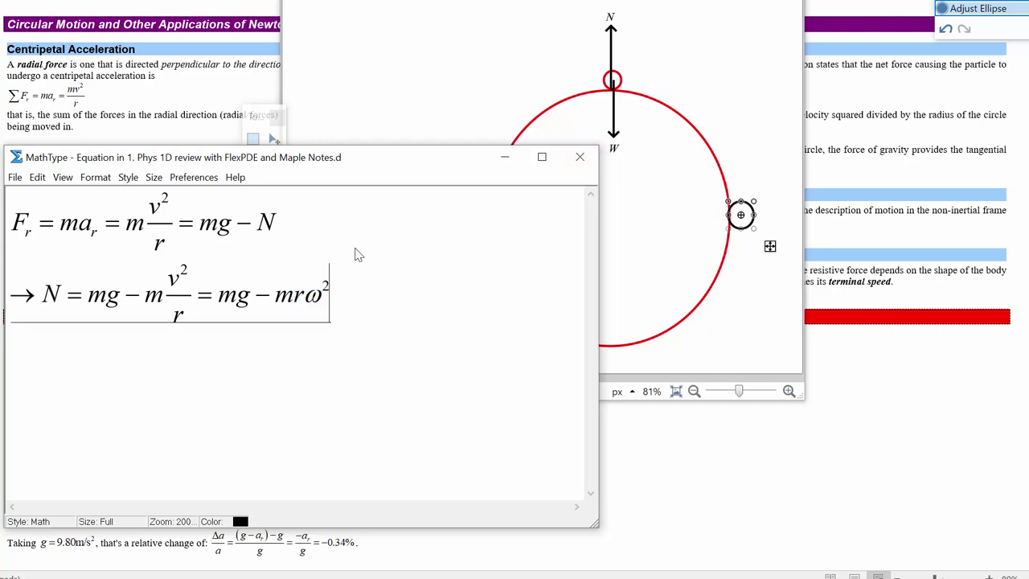
left_click_drag(294, 328, 307, 323)
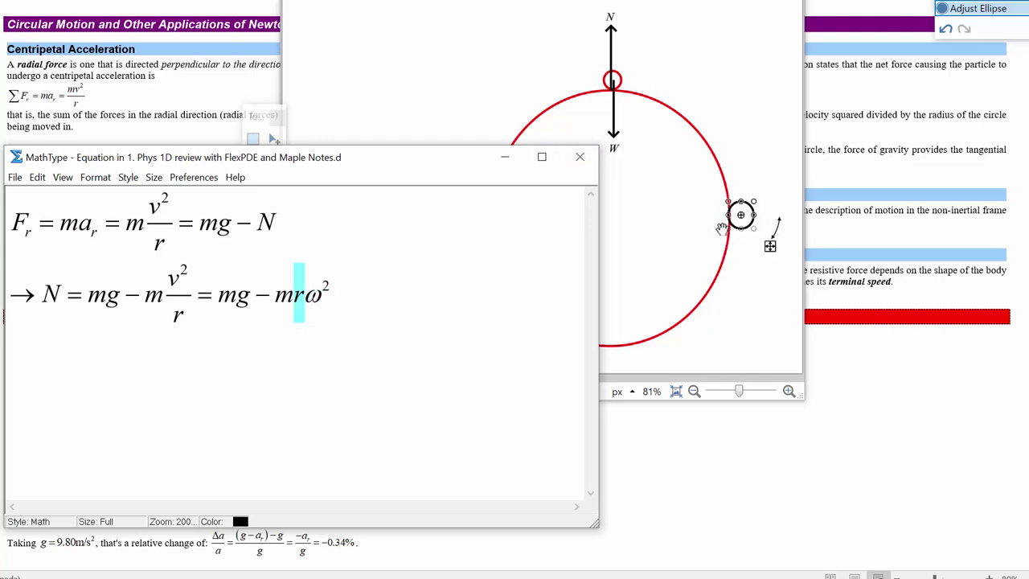
left_click(331, 348)
left_click_drag(294, 315, 344, 312)
left_click_drag(198, 311, 165, 296)
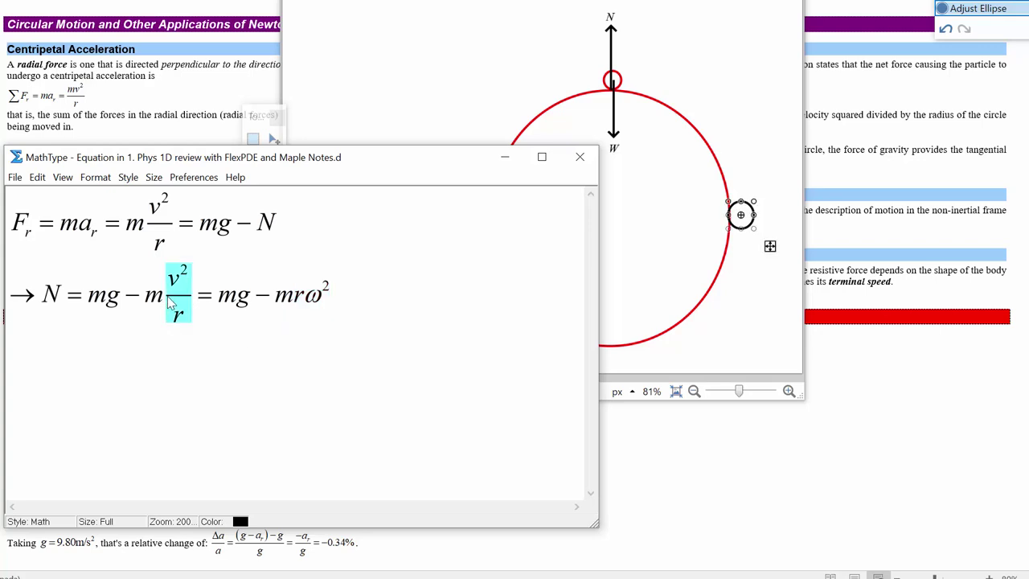
left_click_drag(291, 313, 389, 312)
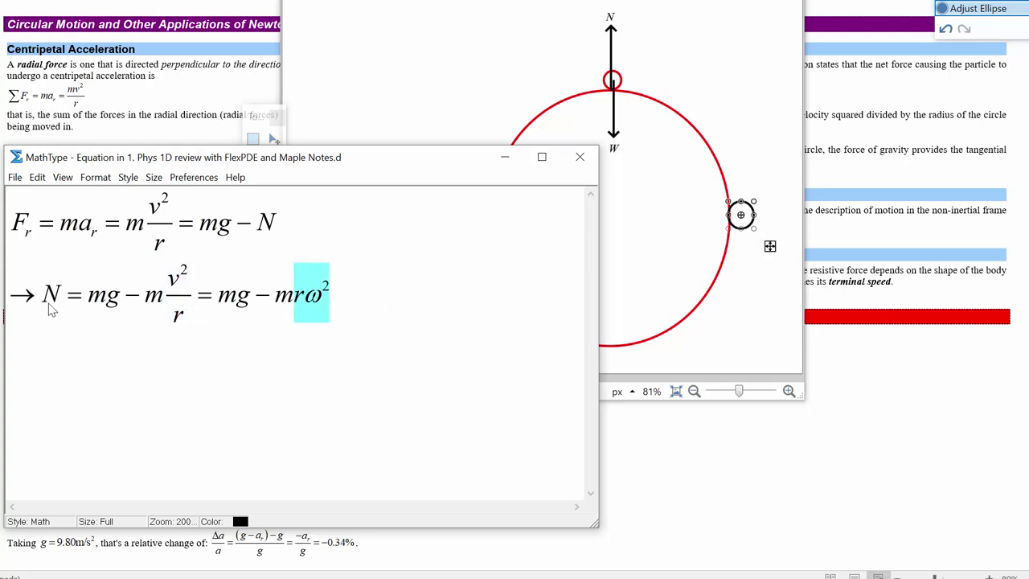
left_click_drag(66, 316, 37, 321)
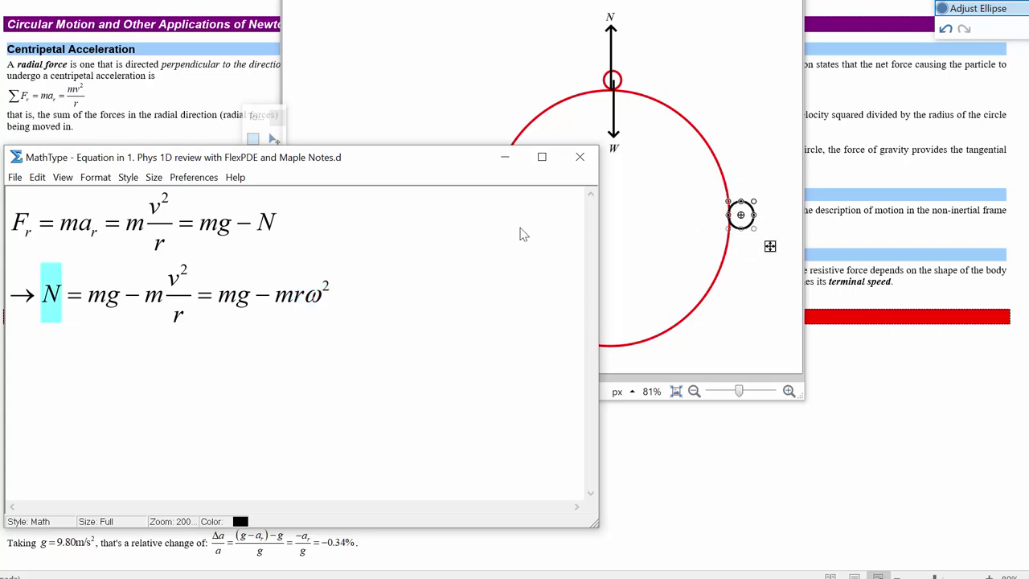
left_click(327, 330)
Move the equation window to check the text behind it, close it, and return to the Word document containing the derivation.
mouse_move(386, 162)
left_mouse_down()
mouse_move(409, 143)
mouse_move(692, 72)
mouse_move(722, 71)
mouse_move(742, 123)
mouse_move(439, 70)
mouse_move(433, 93)
left_mouse_up()
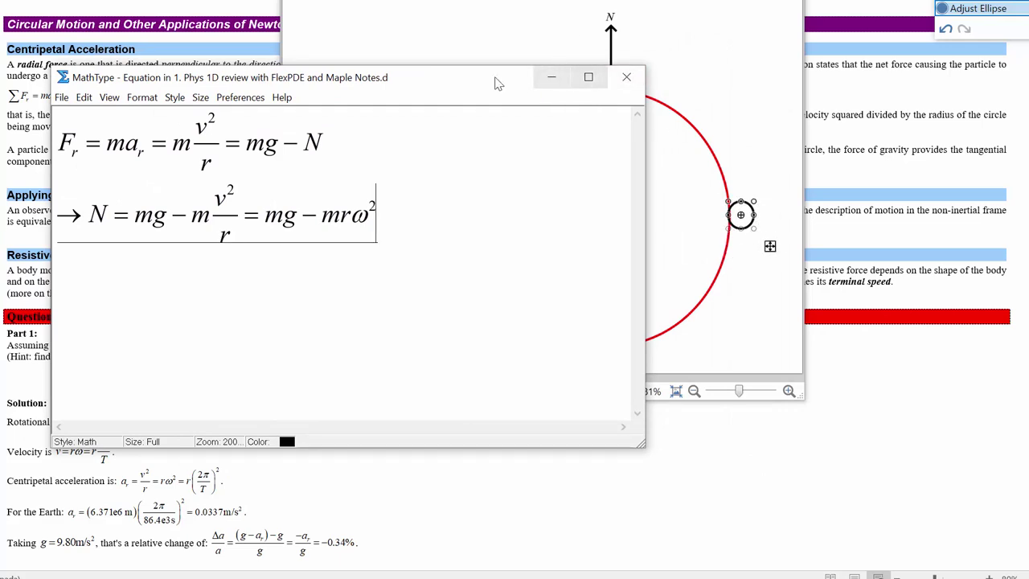
left_click_drag(519, 77, 524, 111)
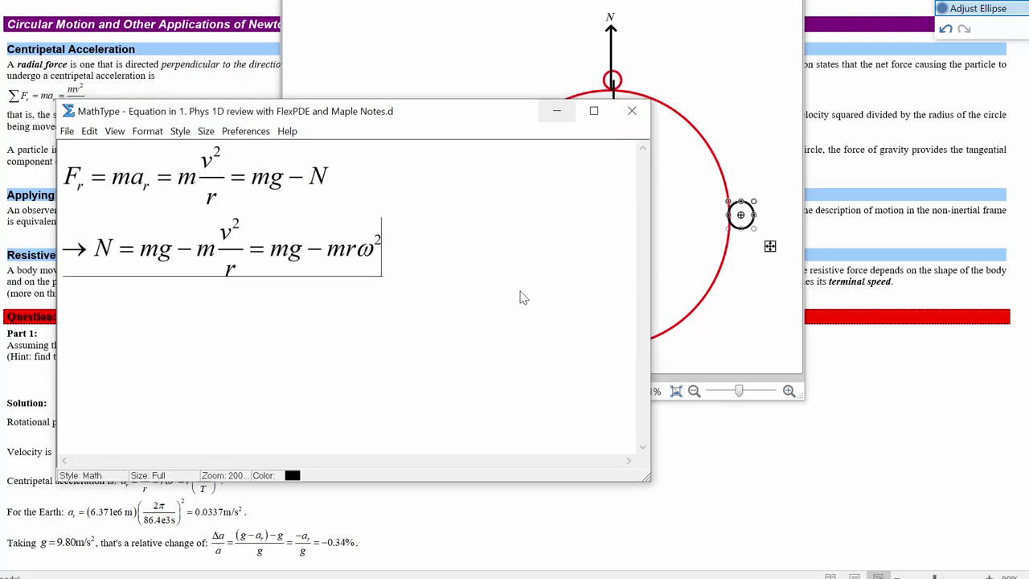
left_click(646, 117)
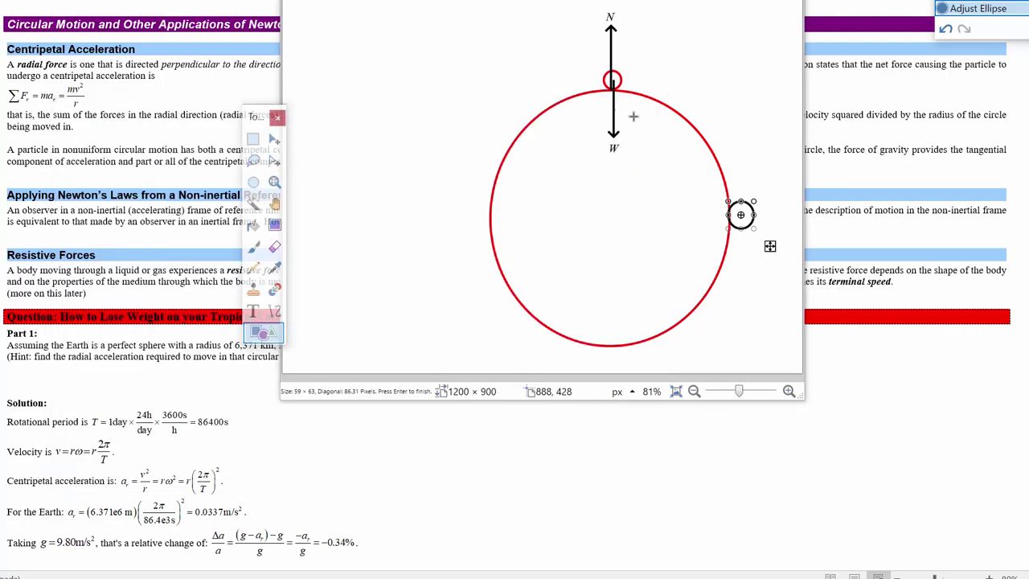
left_click(148, 402)
Read through the Part 1 and Part 2 solutions, comparing the rotational periods and centripetal accelerations for Earth's rotation and its solar orbit.
scroll(338, 378, "down", 5)
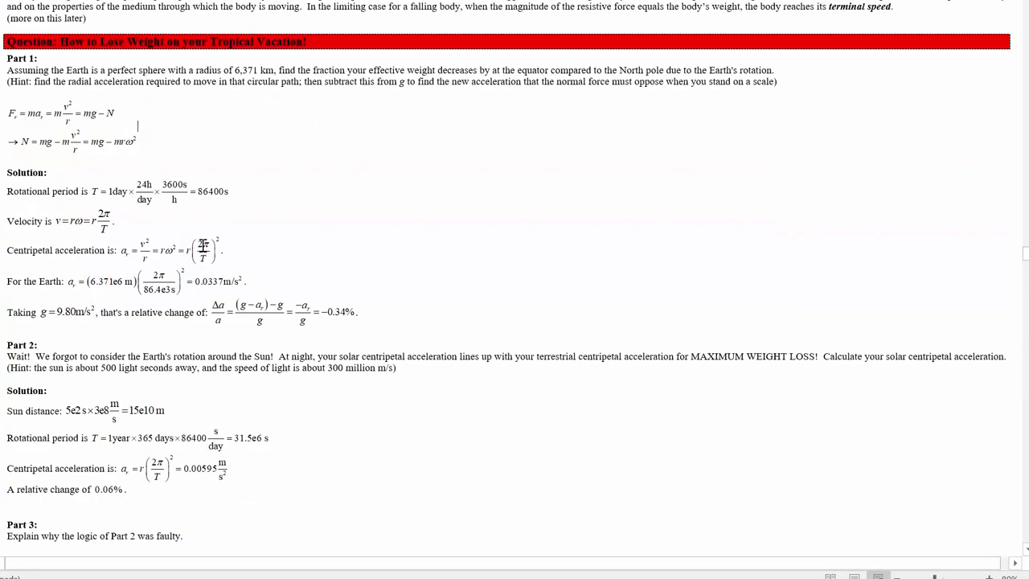
left_click(191, 188)
left_click(345, 203)
scroll(382, 309, "down", 3)
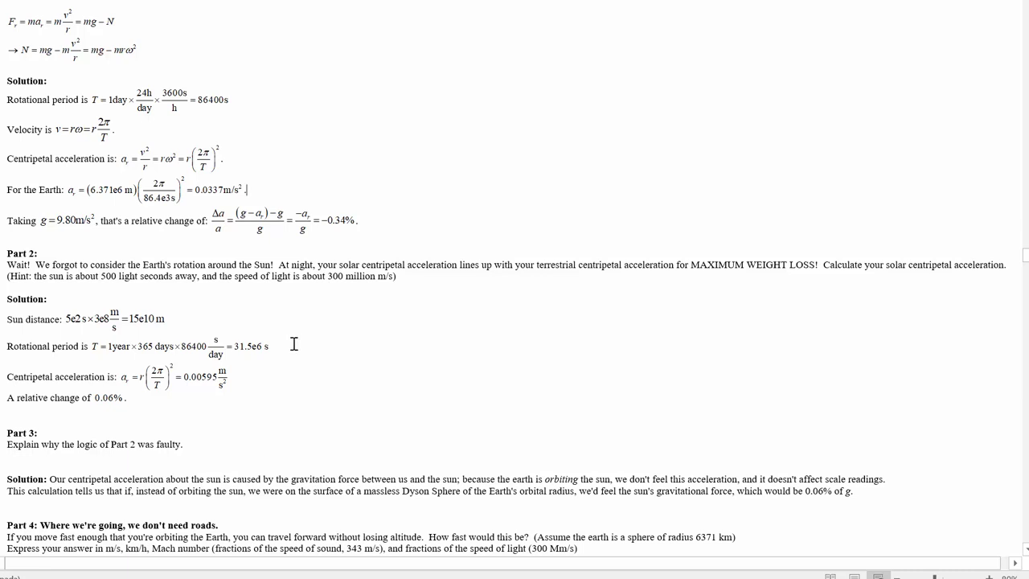
scroll(311, 432, "up", 3)
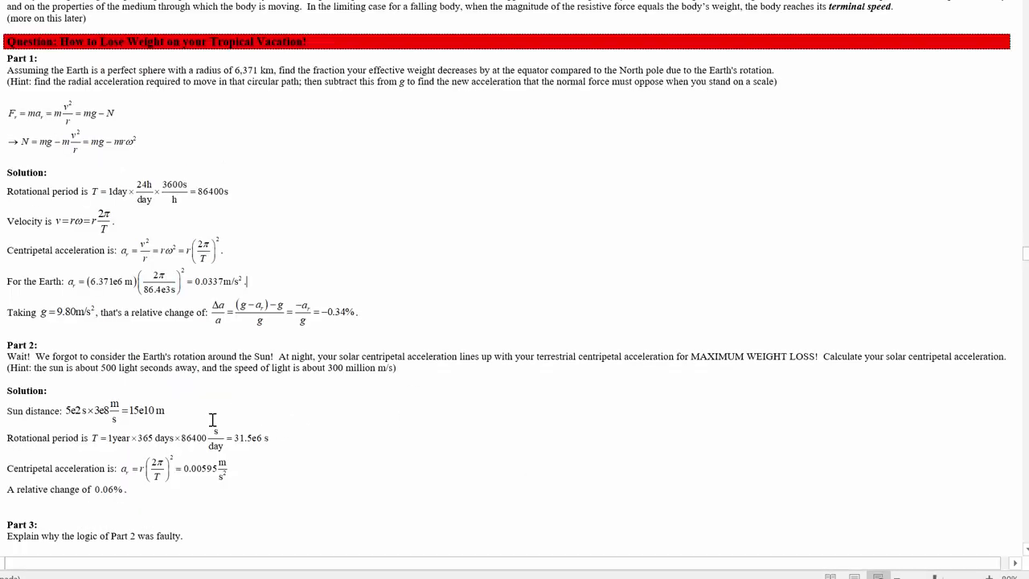
scroll(266, 440, "down", 3)
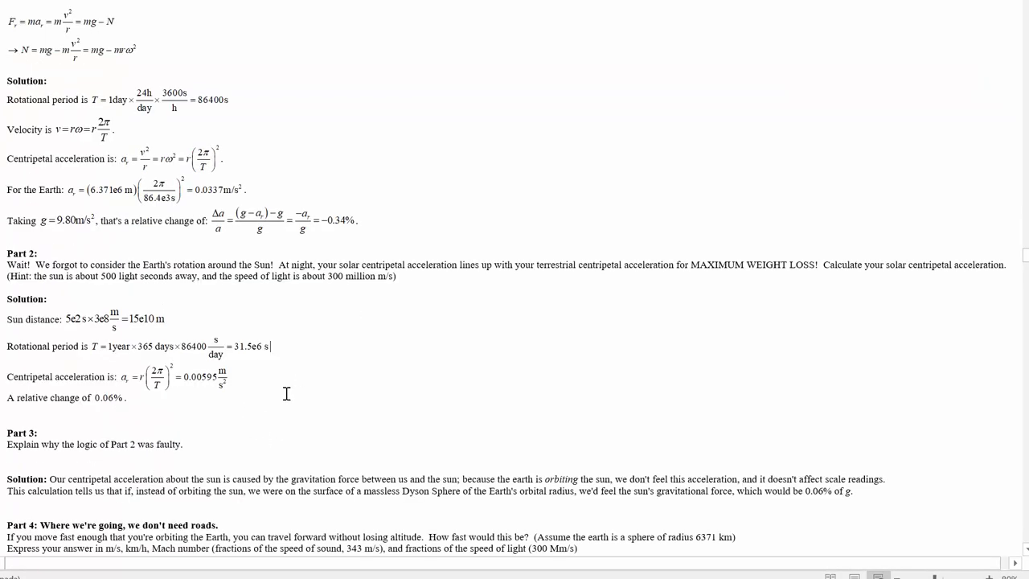